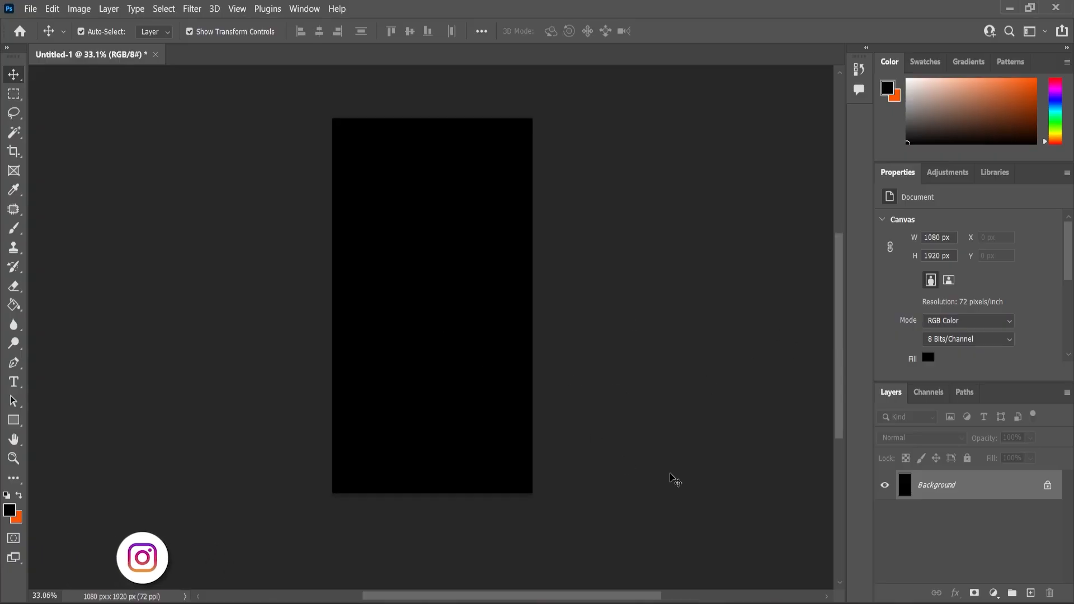
# Place the coffee cup image pngwing.com(1) from the image folder onto the canvas and enlarge it to about 350%, filling the canvas height
pyautogui.hotkey('alt', 'Tab')
pyautogui.moveTo(237, 146); pyautogui.dragTo(408, 377)
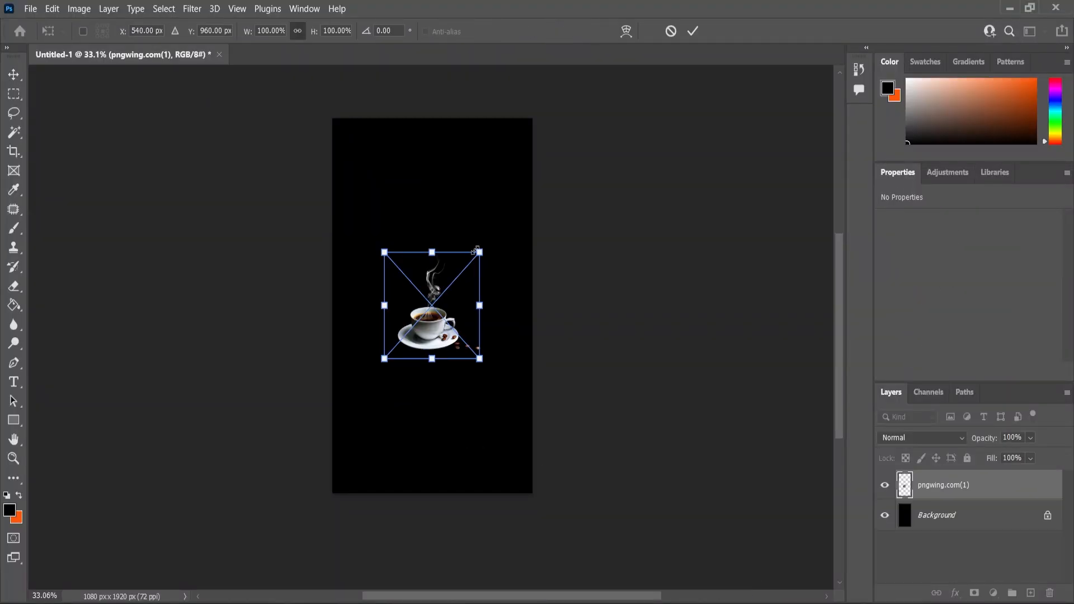
pyautogui.moveTo(482, 249); pyautogui.dragTo(591, 101)
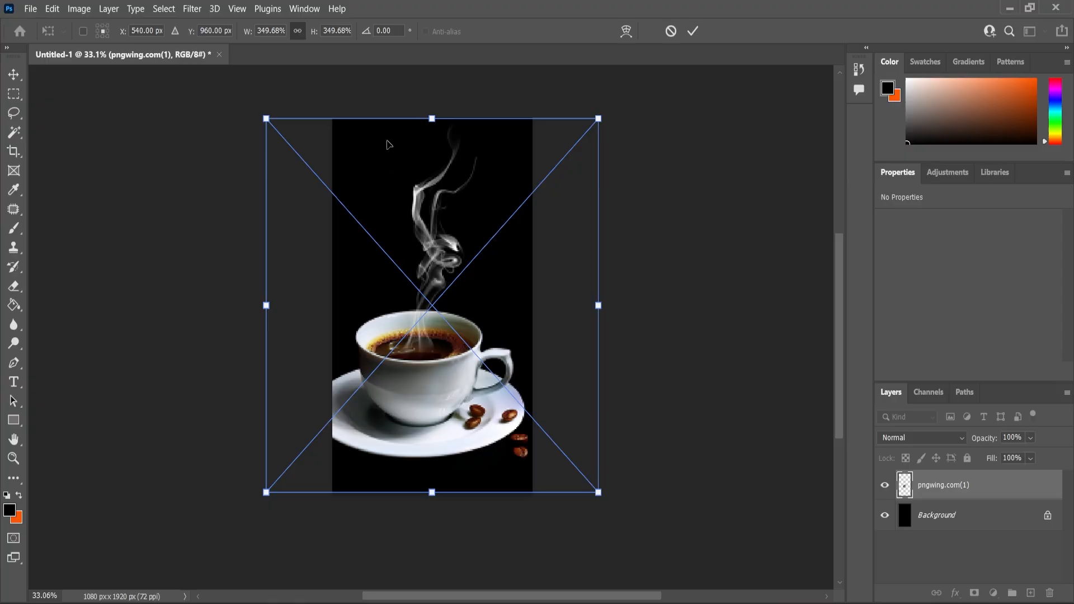
pyautogui.click(10, 77)
# Scale the coffee cup image to about 334% and shift it left so the cup is partly cropped by the canvas's left edge
pyautogui.scroll(2, 400, 345)
pyautogui.moveTo(438, 359); pyautogui.dragTo(368, 356)
pyautogui.hotkey('ctrl', '-')
pyautogui.hotkey('ctrl', 't')
pyautogui.click(7, 75)
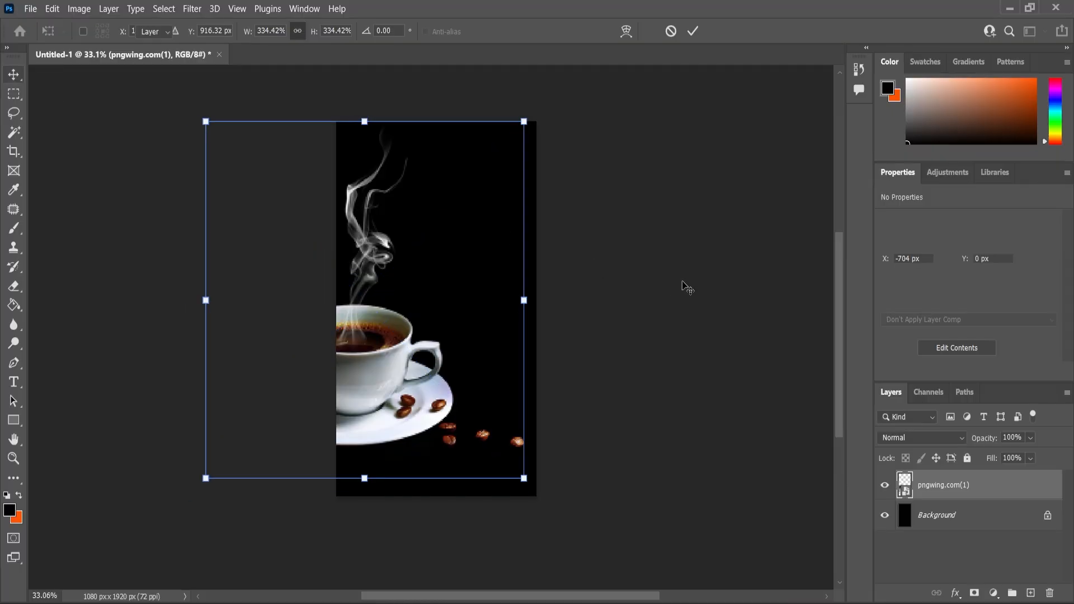
pyautogui.scroll(-2, 447, 269)
pyautogui.scroll(1, 525, 282)
pyautogui.click(720, 516)
# Scale the coffee cup down slightly to about 1655 × 1764 px and move it a little further left, to about X -726 px
pyautogui.click(407, 331)
pyautogui.hotkey('ctrl', 't')
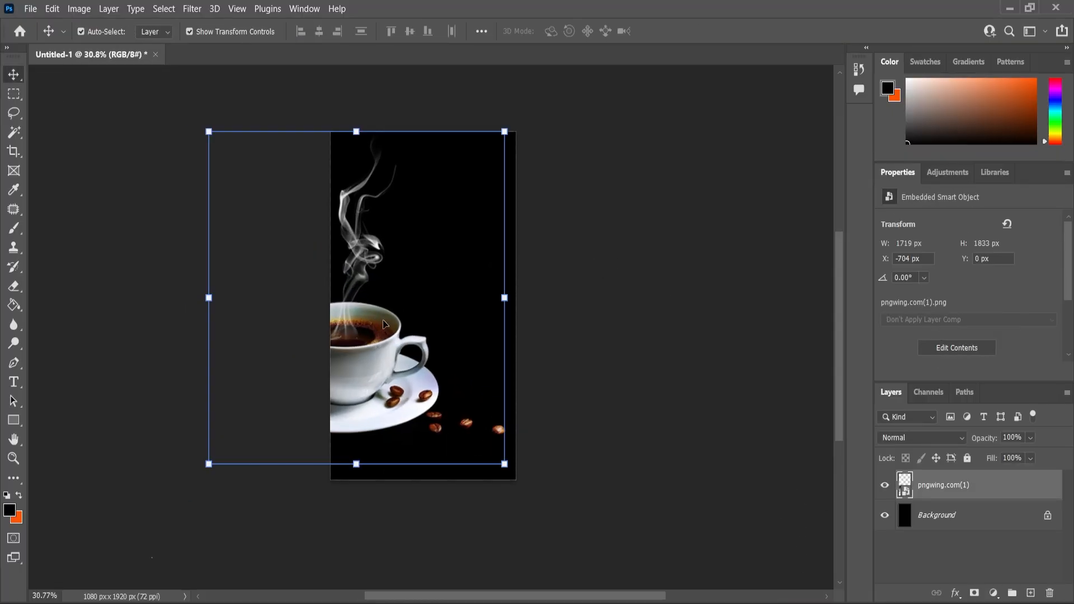
pyautogui.scroll(1, 384, 310)
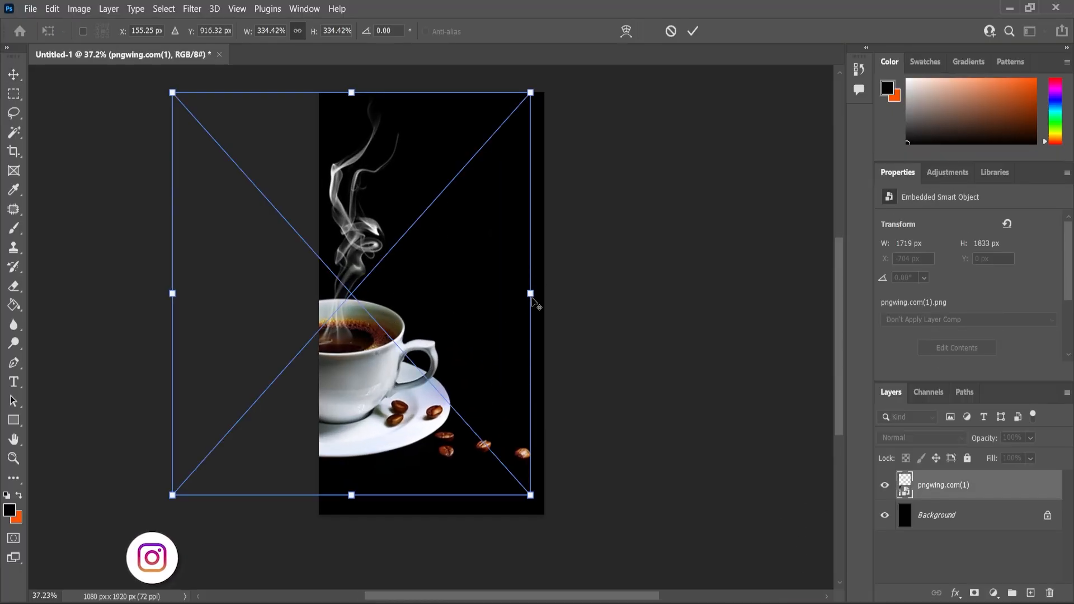
pyautogui.moveTo(532, 302); pyautogui.dragTo(523, 293)
pyautogui.moveTo(379, 351)
pyautogui.mouseDown()
pyautogui.moveTo(354, 352)
pyautogui.moveTo(362, 356)
pyautogui.mouseUp()
pyautogui.click(11, 77)
pyautogui.click(78, 195)
pyautogui.scroll(-1, 391, 342)
pyautogui.scroll(2, 377, 357)
pyautogui.click(552, 352)
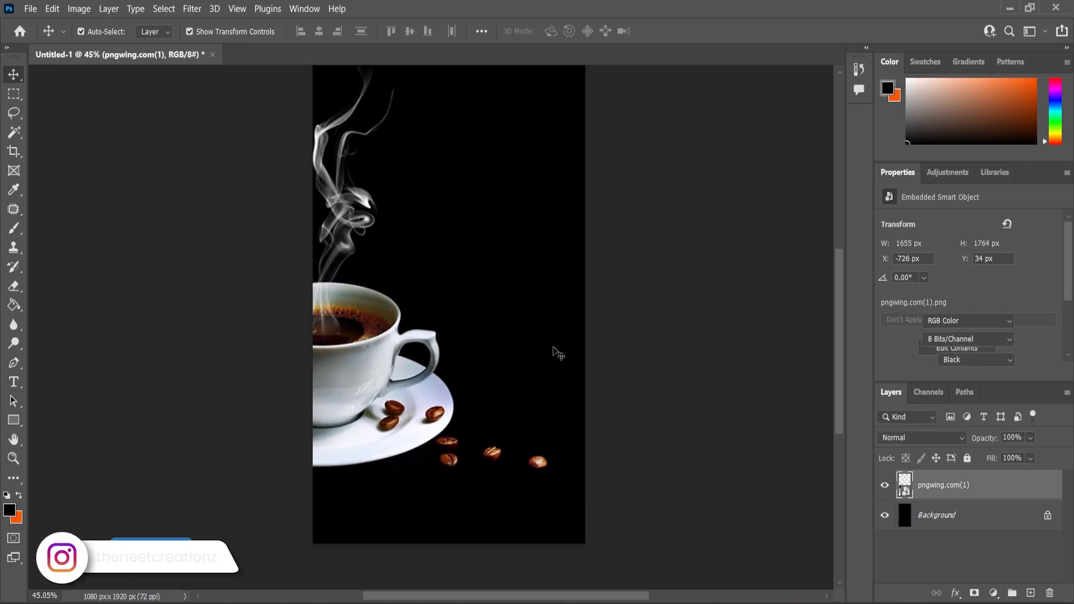
# Nudge the coffee cup 10 px to the left and fine-tune its size slightly
pyautogui.scroll(-3, 550, 361)
pyautogui.scroll(2, 504, 336)
pyautogui.click(441, 288)
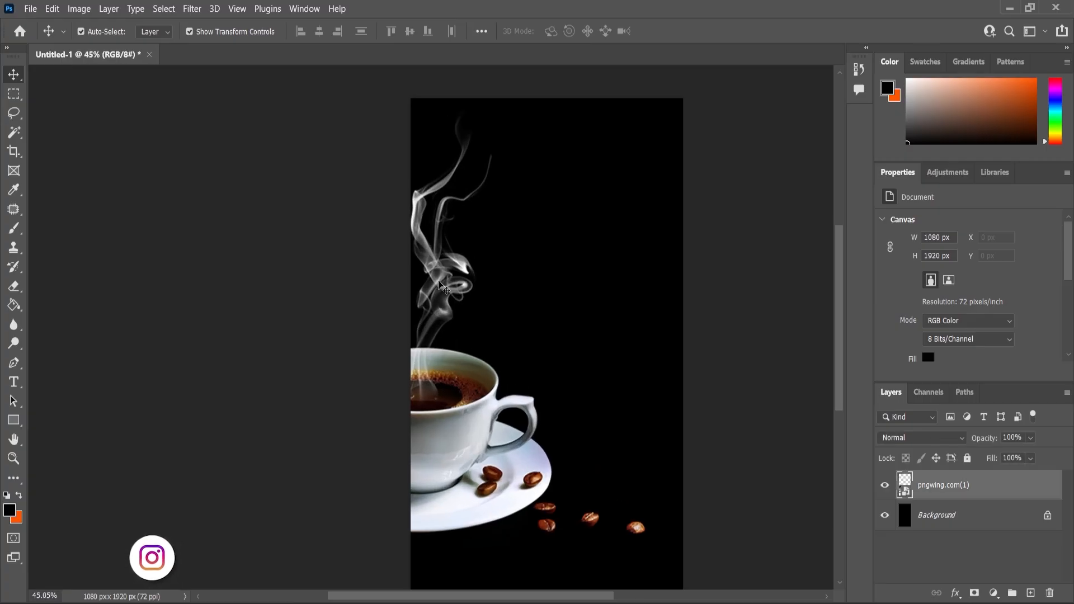
pyautogui.scroll(1, 442, 288)
pyautogui.press('Left')
pyautogui.press('Left')
pyautogui.press('Left')
pyautogui.press('Left')
pyautogui.press('Left')
pyautogui.press('Left')
pyautogui.press('Left')
pyautogui.press('Left')
pyautogui.press('Left')
pyautogui.press('Left')
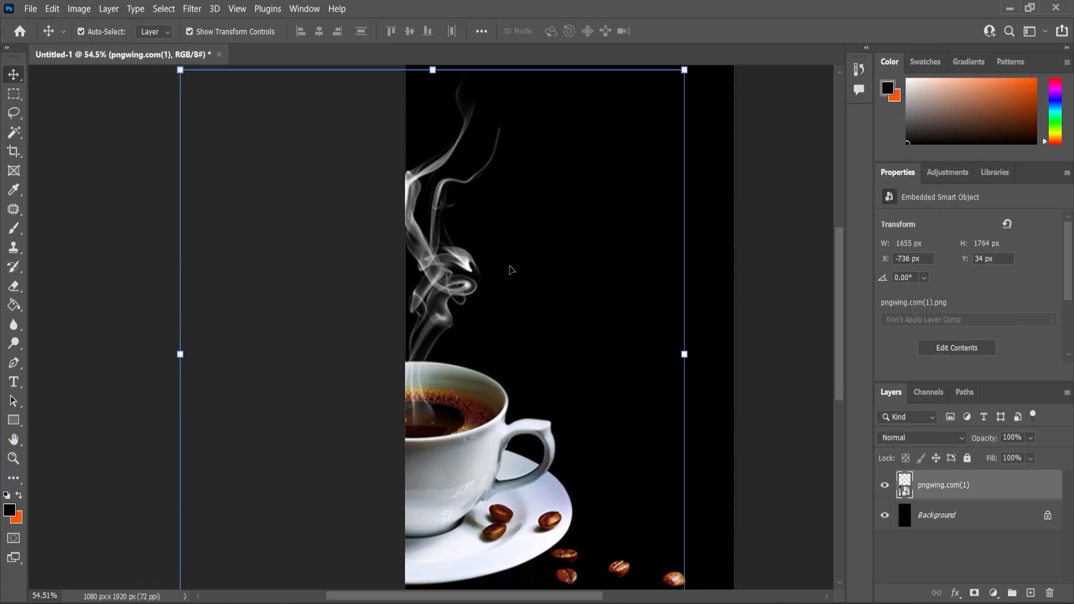
pyautogui.moveTo(692, 357); pyautogui.dragTo(685, 360)
pyautogui.click(5, 80)
pyautogui.click(102, 160)
pyautogui.scroll(-2, 431, 327)
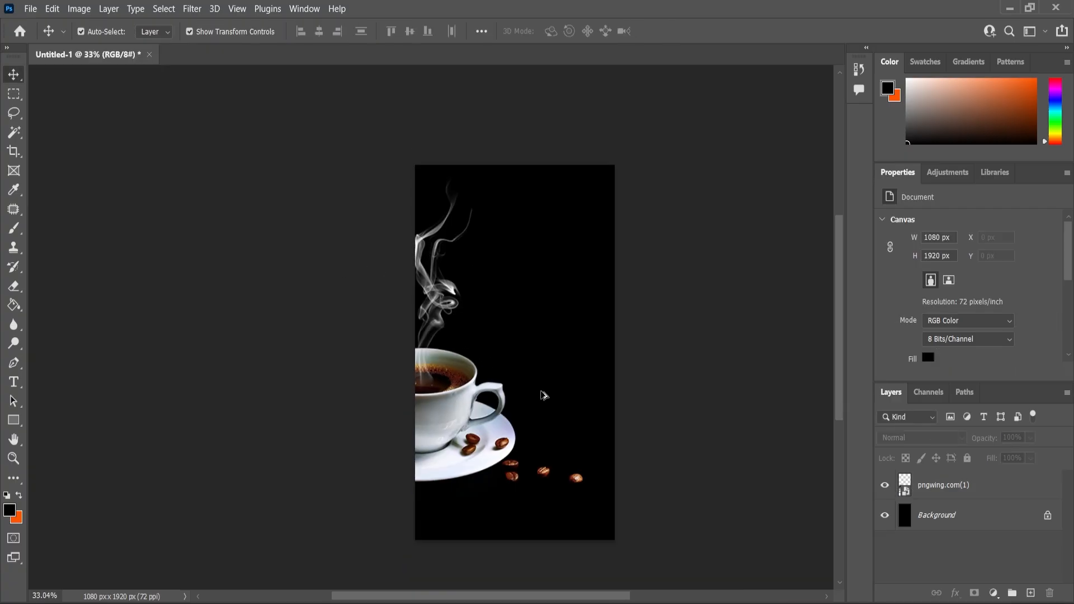
pyautogui.scroll(2, 544, 395)
# Place the wood texture image from the image folder onto the canvas and enlarge it to about 29%, wider than the canvas
pyautogui.hotkey('alt', 'Tab')
pyautogui.moveTo(314, 150); pyautogui.dragTo(542, 457)
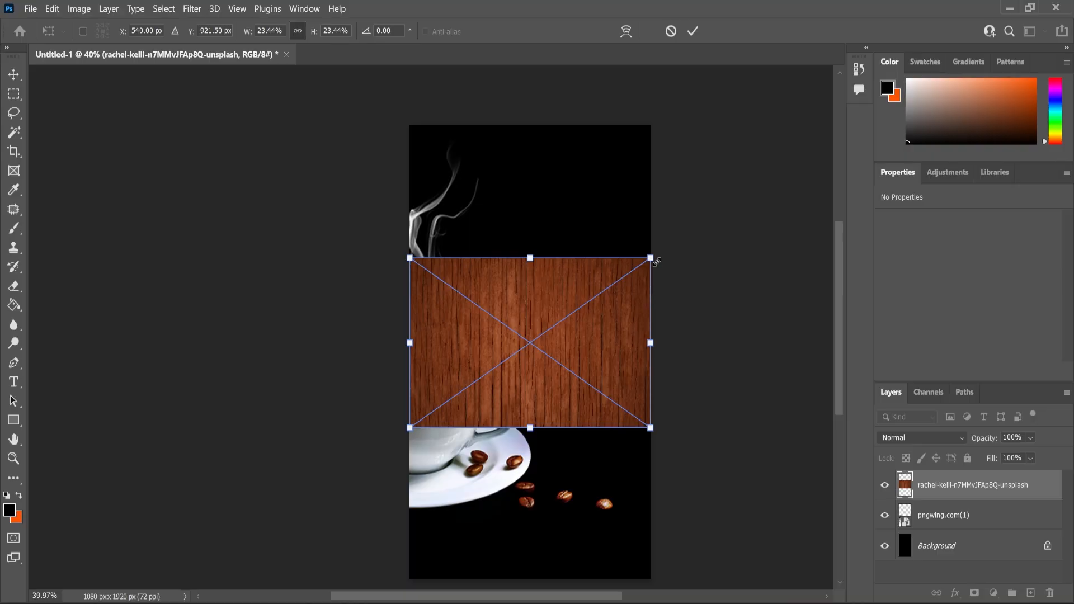
pyautogui.moveTo(656, 262); pyautogui.dragTo(687, 241)
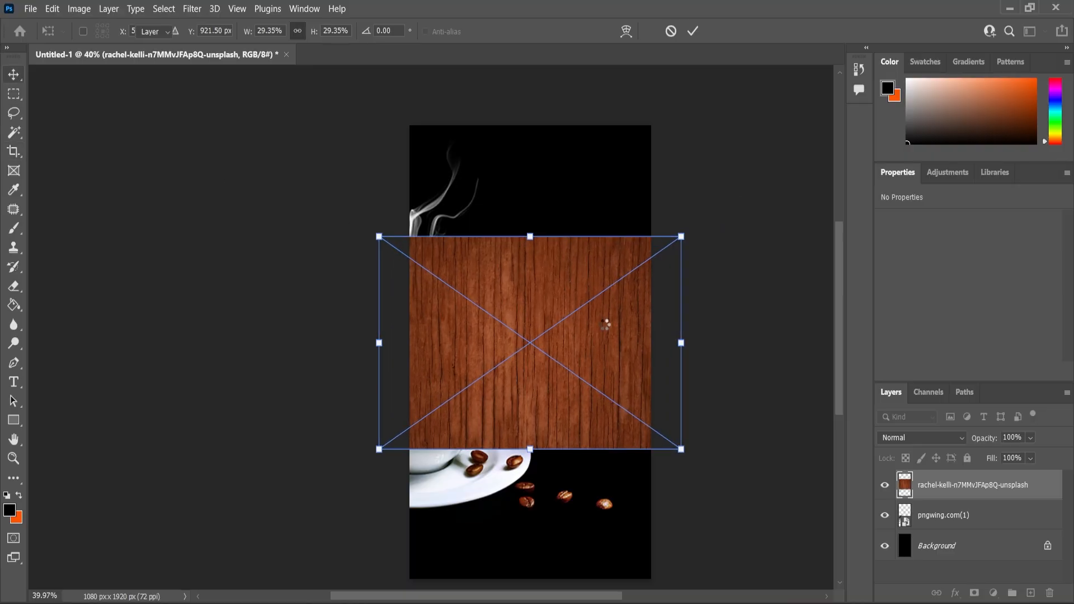
pyautogui.press('Return')
pyautogui.scroll(-2, 573, 360)
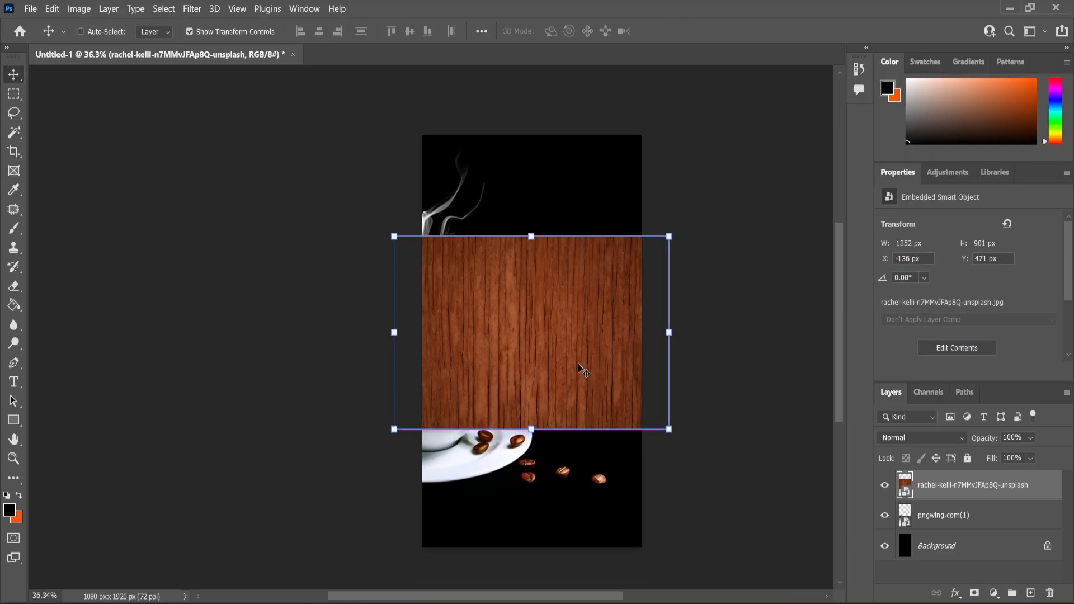
# Apply a Perspective transform to the wood texture, widening its bottom edge and narrowing its top edge so it reads as a tabletop
pyautogui.hotkey('ctrl', 't')
pyautogui.rightClick(580, 360)
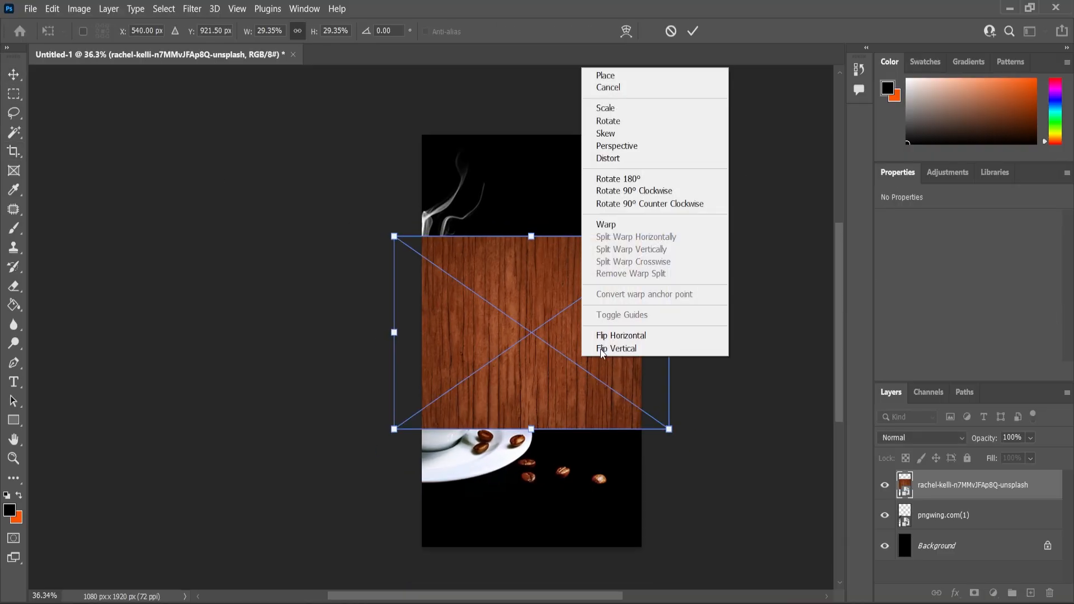
pyautogui.click(614, 147)
pyautogui.moveTo(670, 429); pyautogui.dragTo(813, 428)
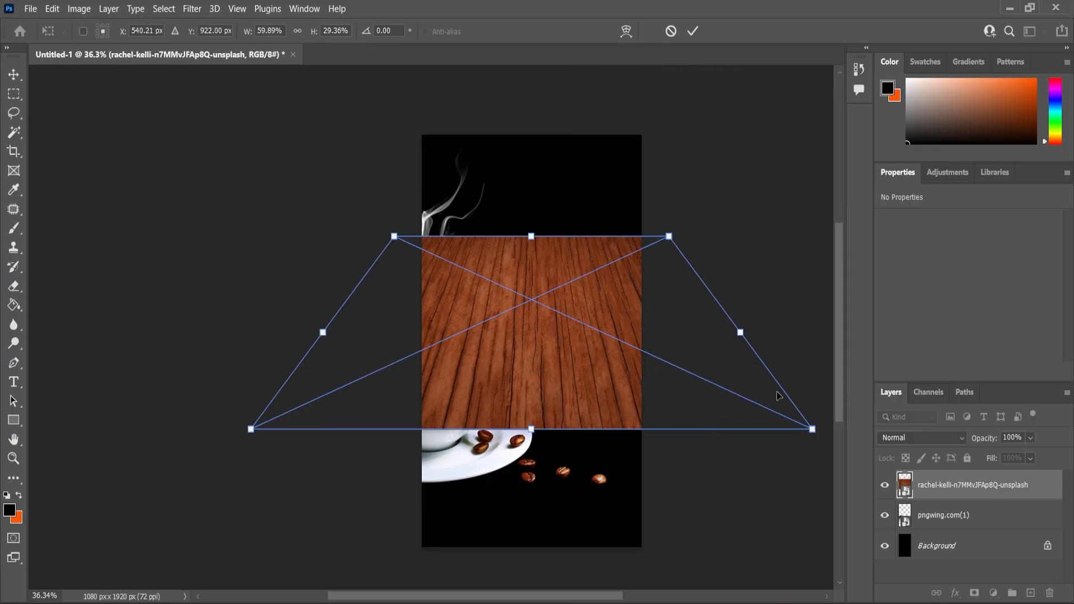
pyautogui.moveTo(670, 236); pyautogui.dragTo(640, 277)
pyautogui.press('Return')
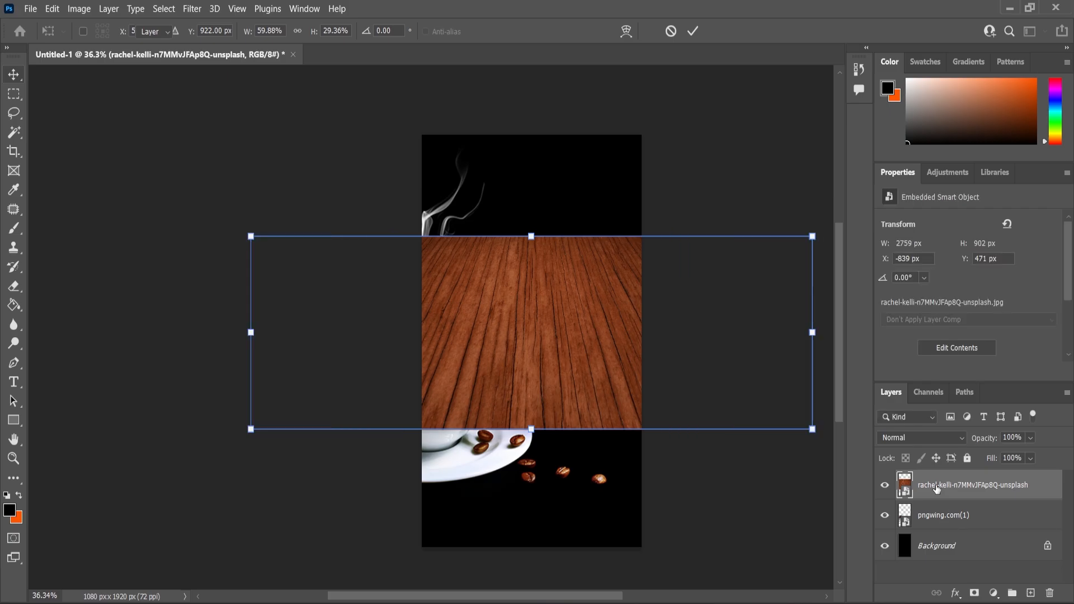
# Reorder the wood layer beneath the coffee cup layer and move the tabletop down under the saucer, to about Y 916 px
pyautogui.moveTo(944, 486); pyautogui.dragTo(936, 520)
pyautogui.moveTo(561, 371); pyautogui.dragTo(562, 466)
pyautogui.moveTo(814, 337); pyautogui.dragTo(804, 347)
pyautogui.hotkey('ctrl', 'z')
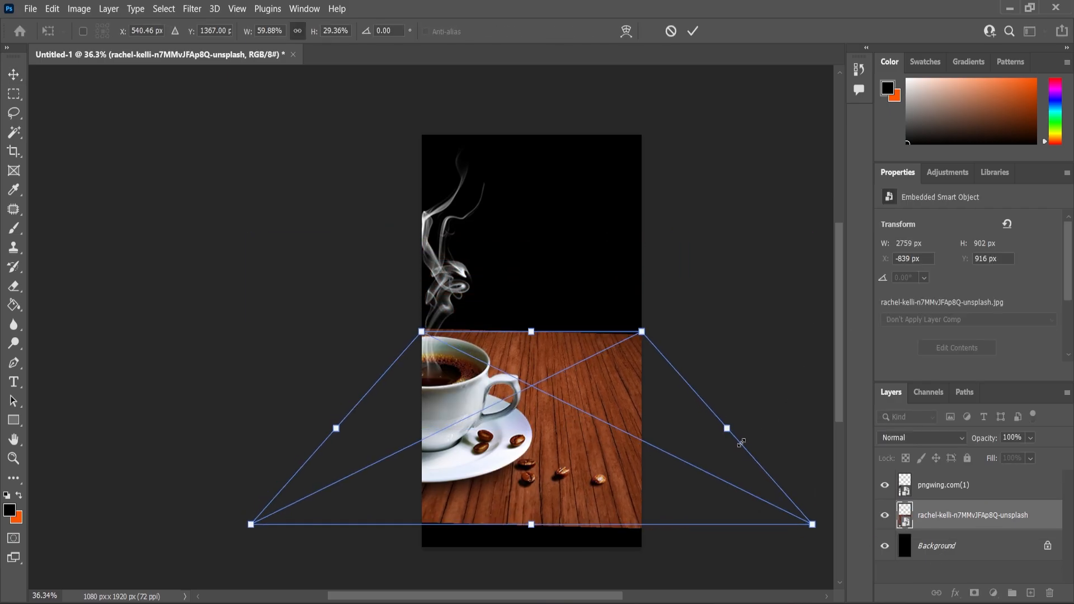
# Resize the wooden tabletop to about 59% width and 22% height, lowering it so its back edge sits behind the cup and spans the canvas
pyautogui.moveTo(729, 427); pyautogui.dragTo(685, 465)
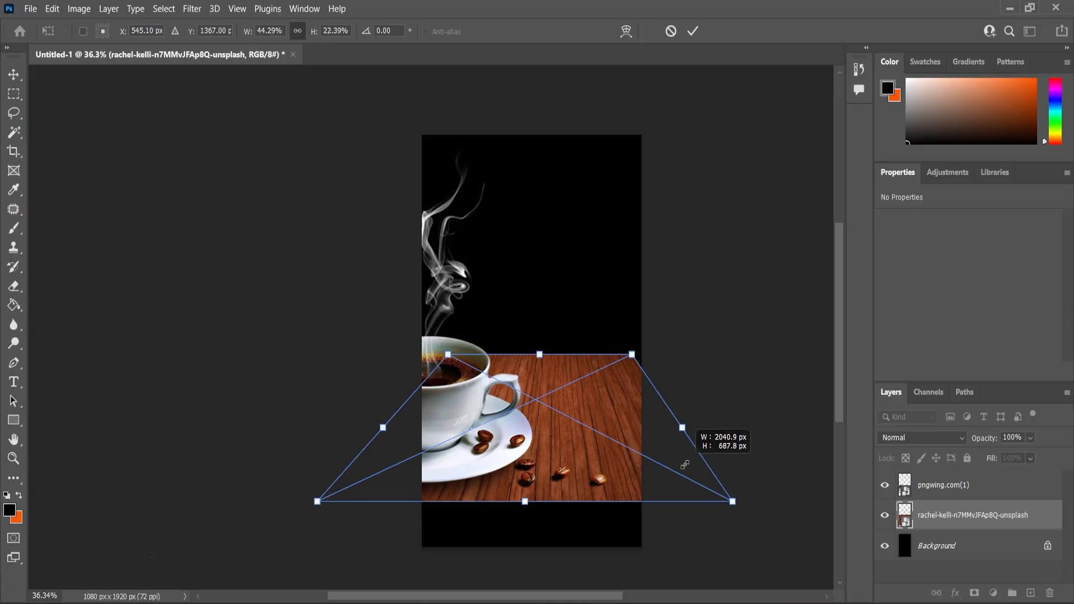
pyautogui.moveTo(616, 437); pyautogui.dragTo(615, 460)
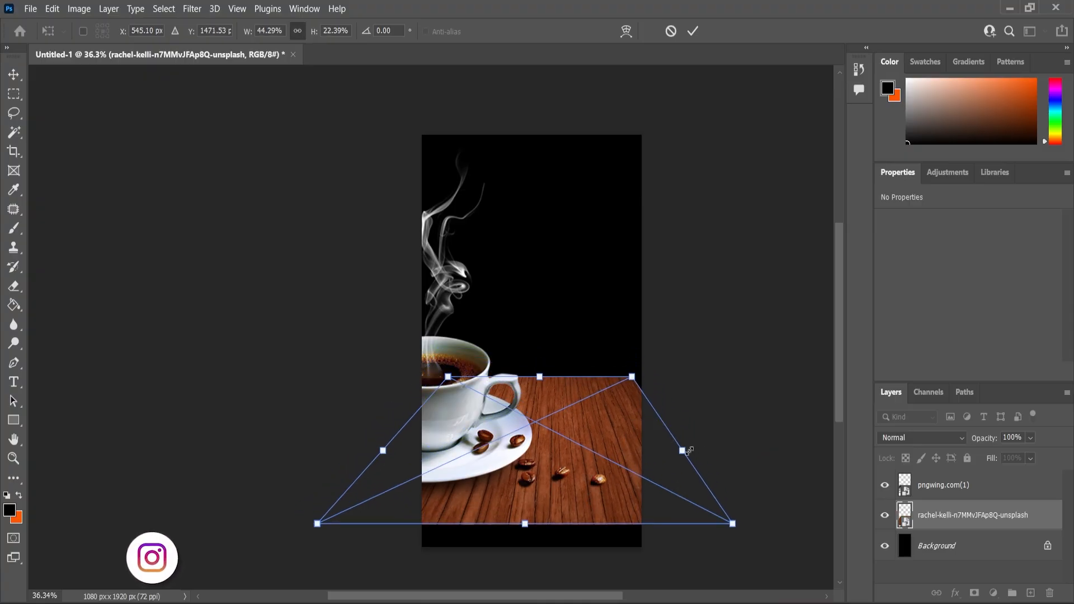
pyautogui.moveTo(682, 450); pyautogui.dragTo(727, 451)
pyautogui.moveTo(382, 451); pyautogui.dragTo(328, 449)
pyautogui.click(13, 75)
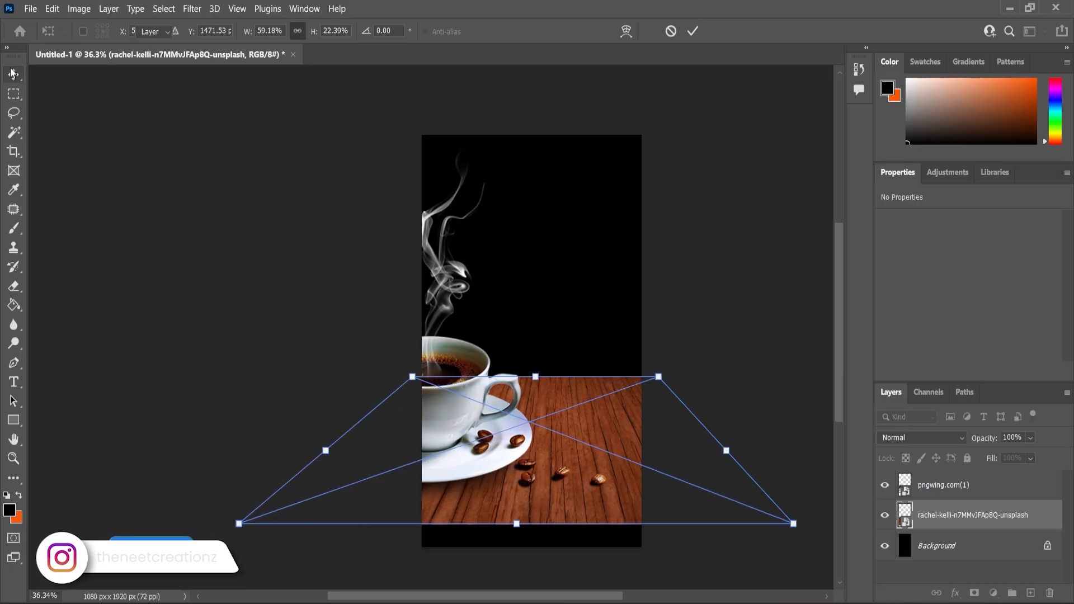
pyautogui.click(159, 219)
pyautogui.scroll(-2, 480, 415)
pyautogui.scroll(2, 590, 417)
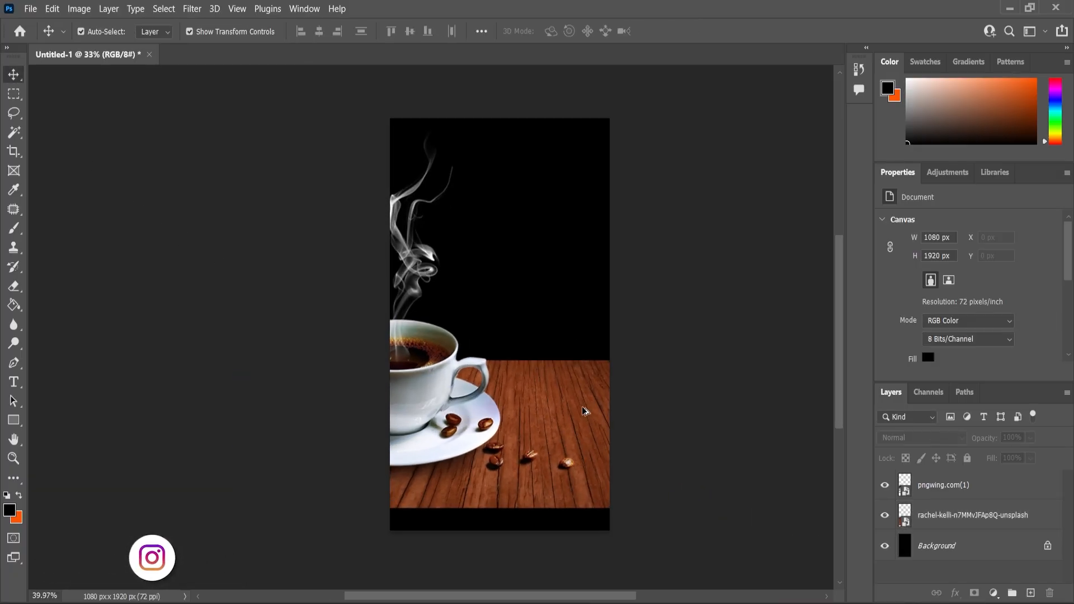
pyautogui.scroll(1, 451, 278)
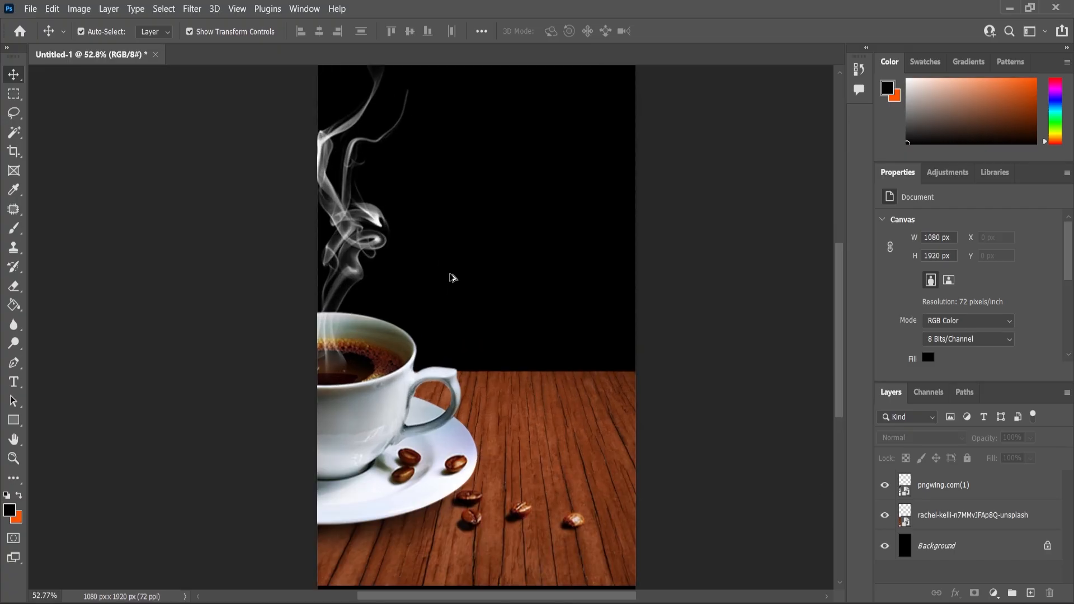
# Add a horizontal text reading SOFT on the black area above the table and color it white (ffffff)
pyautogui.click(14, 381)
pyautogui.scroll(1, 439, 185)
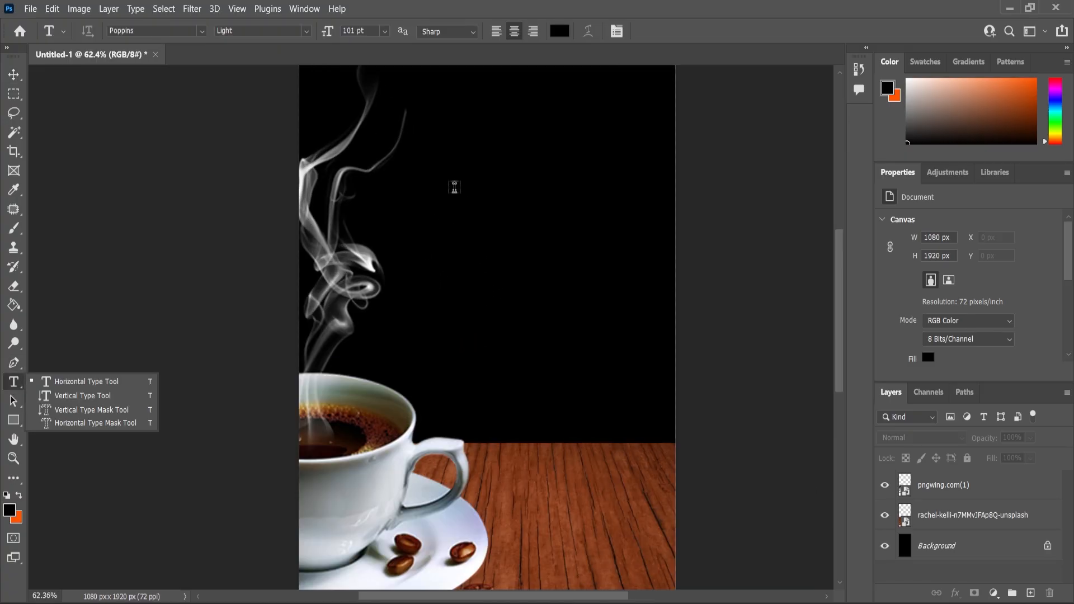
pyautogui.click(455, 185)
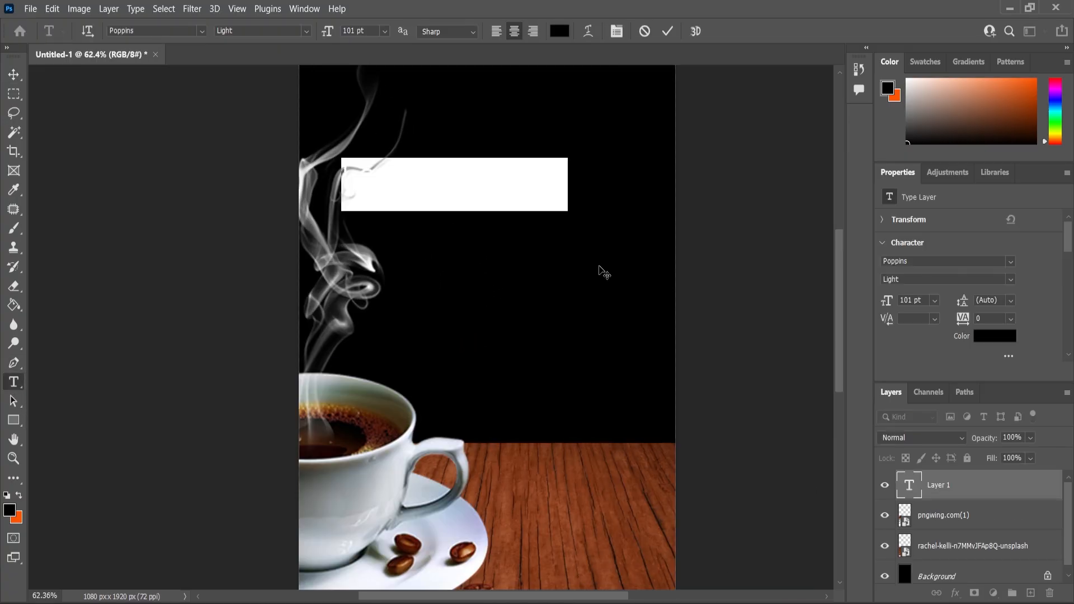
pyautogui.write('Coff')
pyautogui.hotkey('ctrl', 'a')
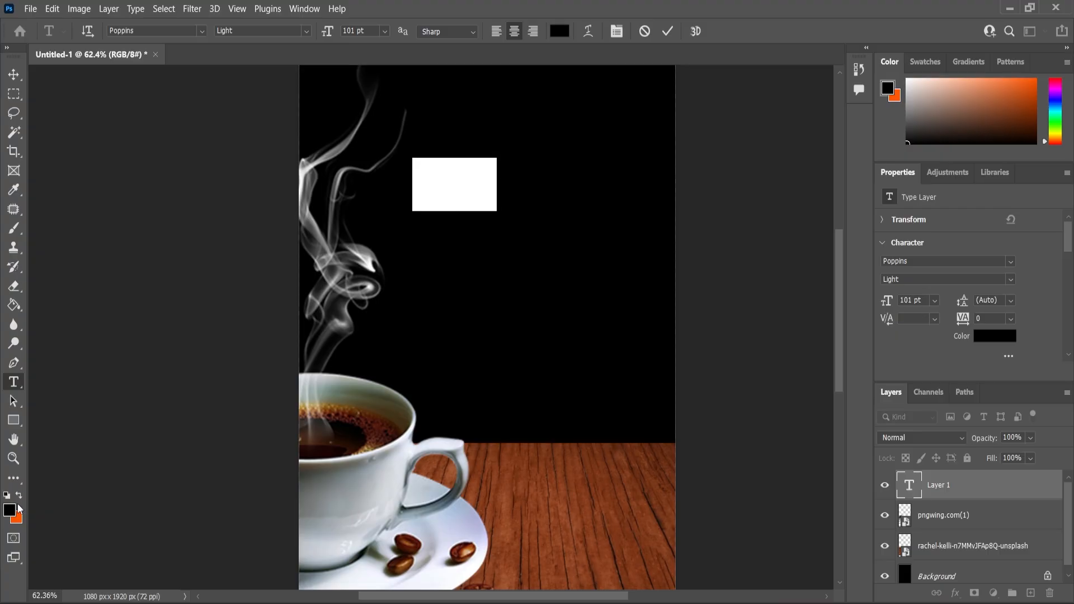
pyautogui.click(11, 512)
pyautogui.moveTo(377, 137); pyautogui.dragTo(329, 108)
pyautogui.click(674, 122)
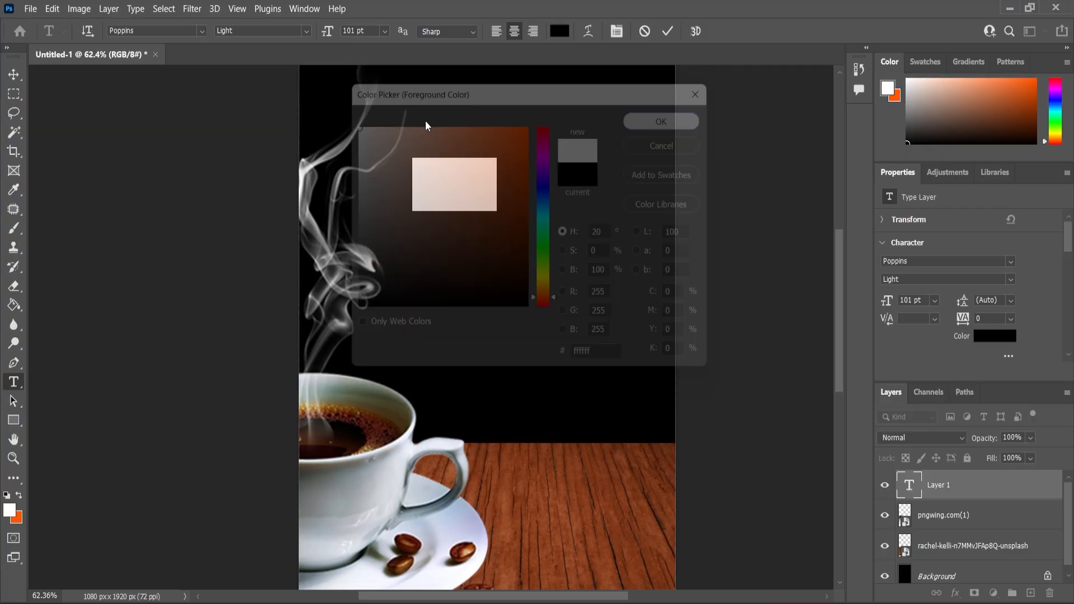
# Change the SOFT text to Impact at about 136 pt and center it horizontally on the canvas
pyautogui.click(202, 31)
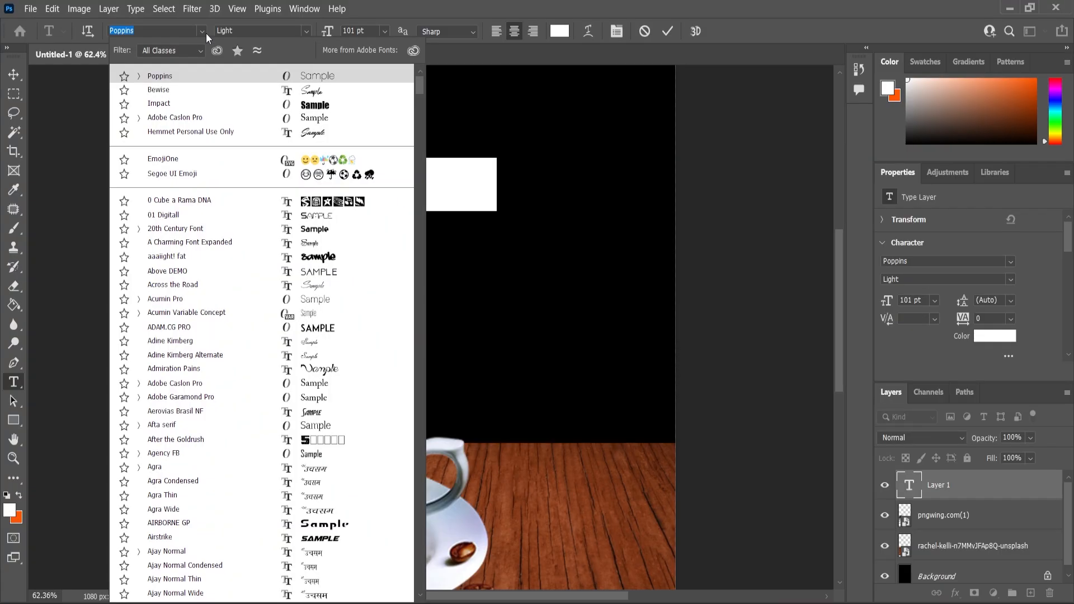
pyautogui.click(159, 104)
pyautogui.hotkey('ctrl', 'Return')
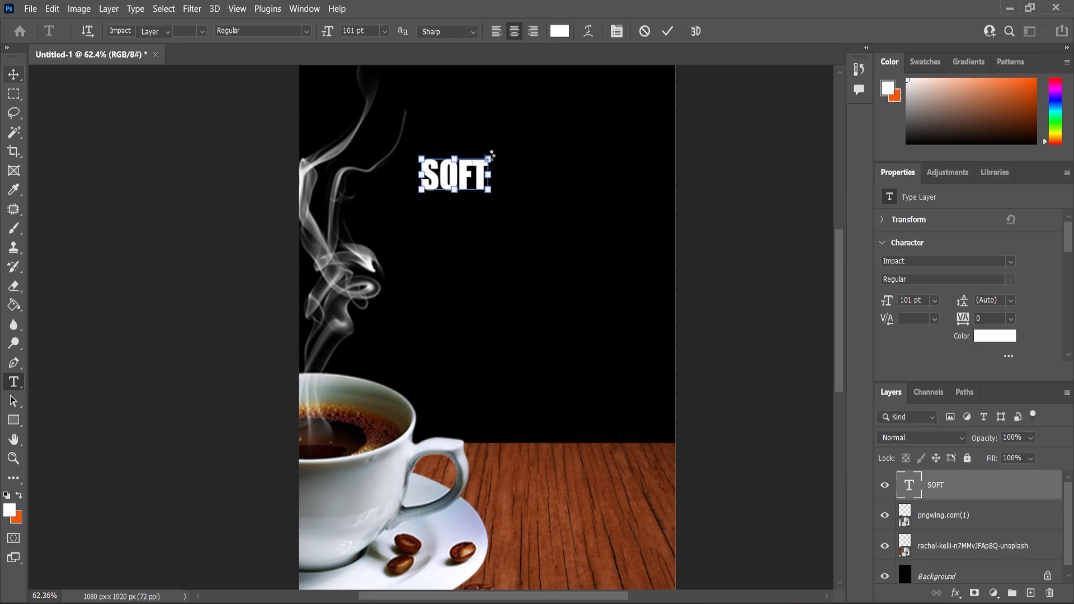
pyautogui.hotkey('ctrl', 't')
pyautogui.moveTo(490, 159); pyautogui.dragTo(518, 175)
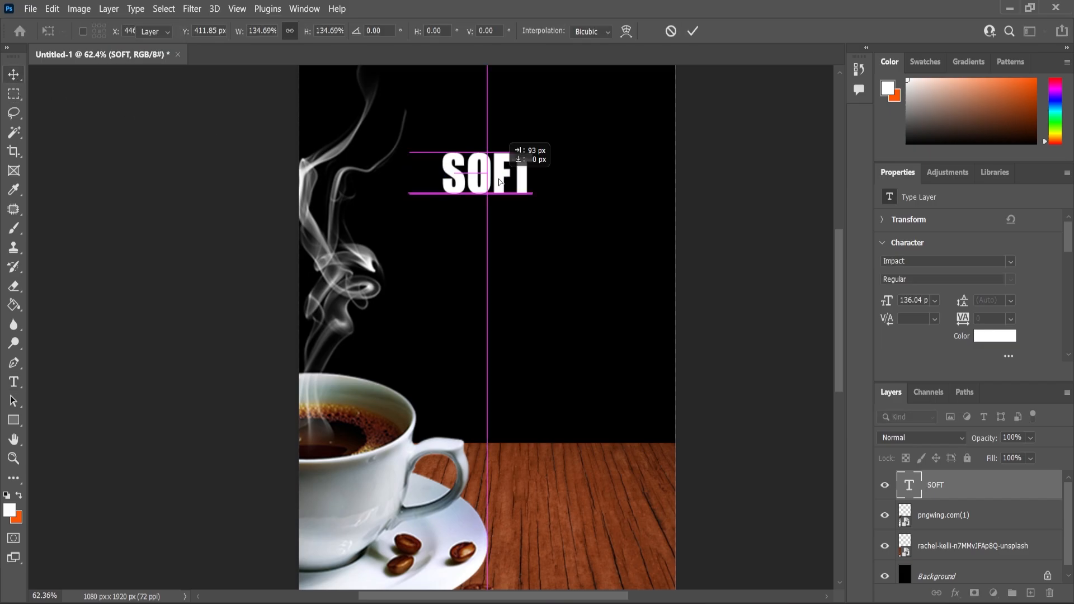
pyautogui.press('Return')
# Duplicate the SOFT text layer, position the copy directly below the original and change its text to OPENING
pyautogui.moveTo(934, 492); pyautogui.dragTo(1031, 593)
pyautogui.moveTo(488, 182); pyautogui.dragTo(488, 229)
pyautogui.doubleClick(488, 229)
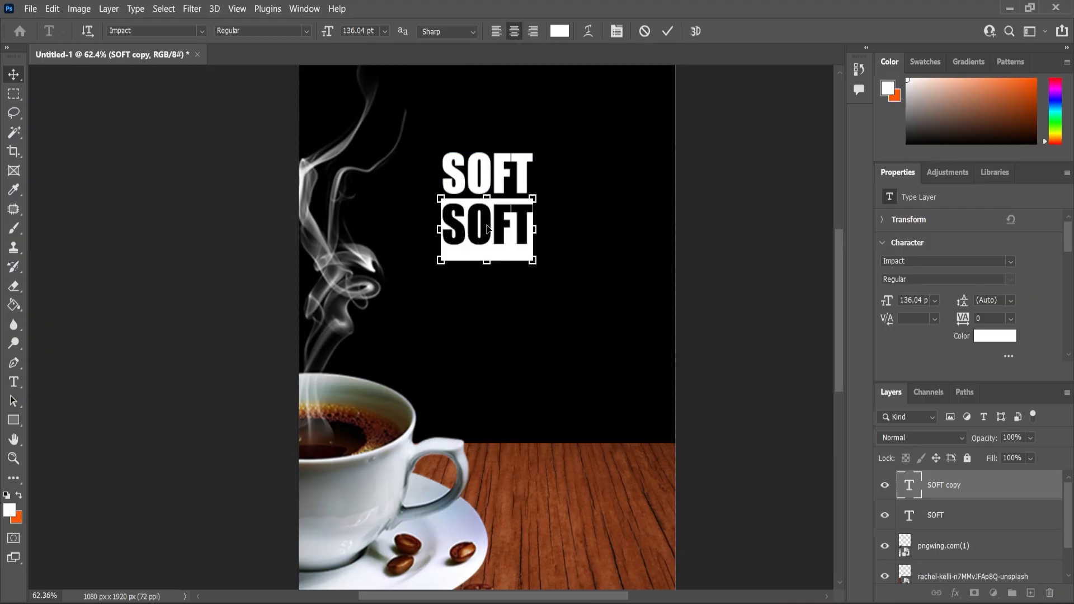
pyautogui.write('OPENING')
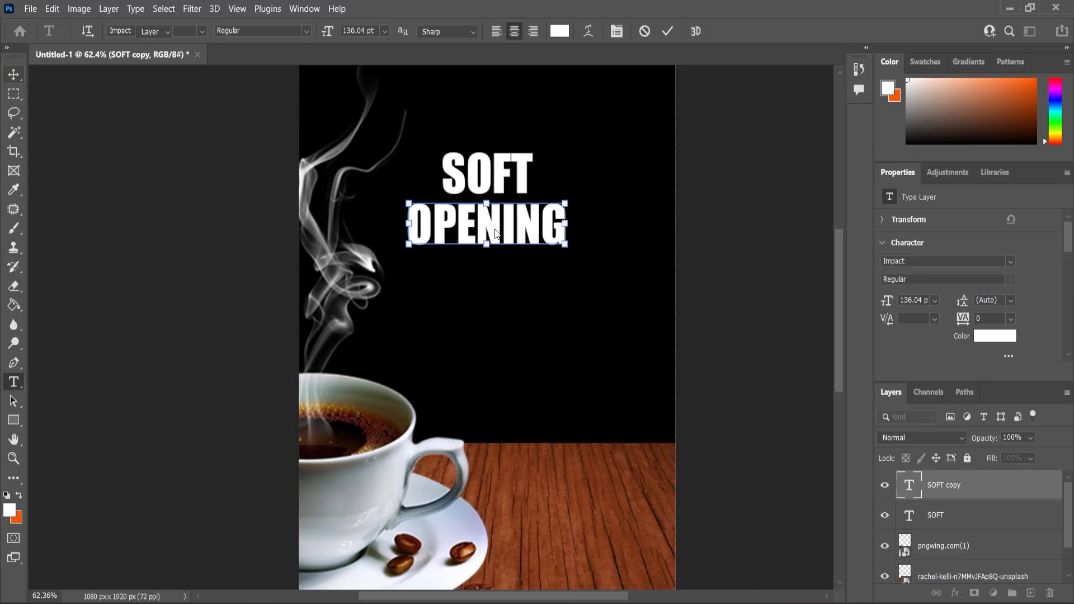
# Left-align OPENING with SOFT and enlarge both lines together to about 155.6 pt
pyautogui.moveTo(495, 230)
pyautogui.mouseDown()
pyautogui.moveTo(542, 228)
pyautogui.moveTo(500, 229)
pyautogui.mouseUp()
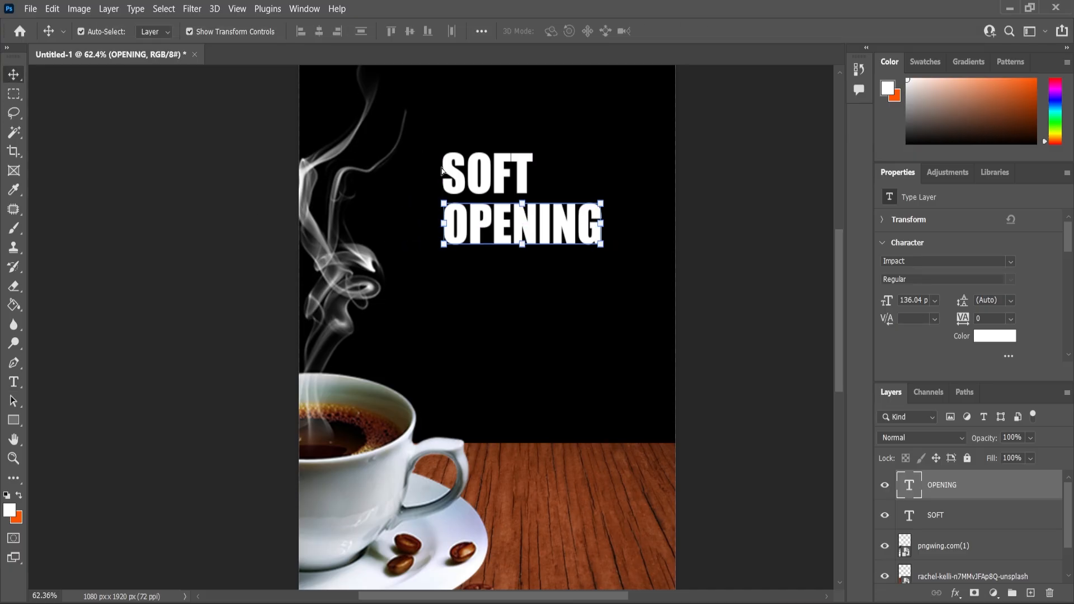
pyautogui.click(302, 31)
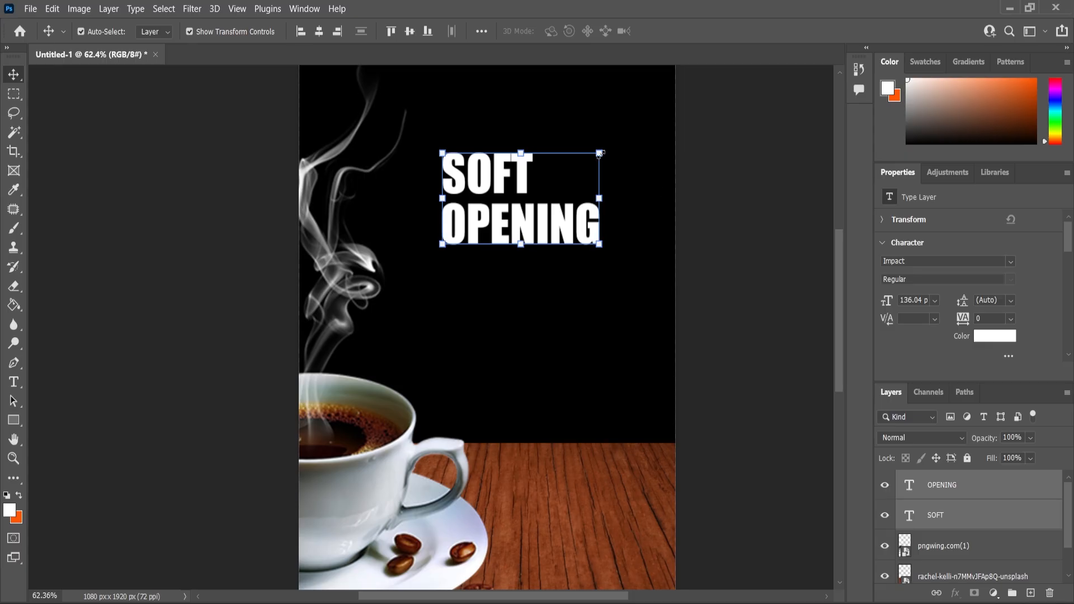
pyautogui.moveTo(601, 153); pyautogui.dragTo(610, 145)
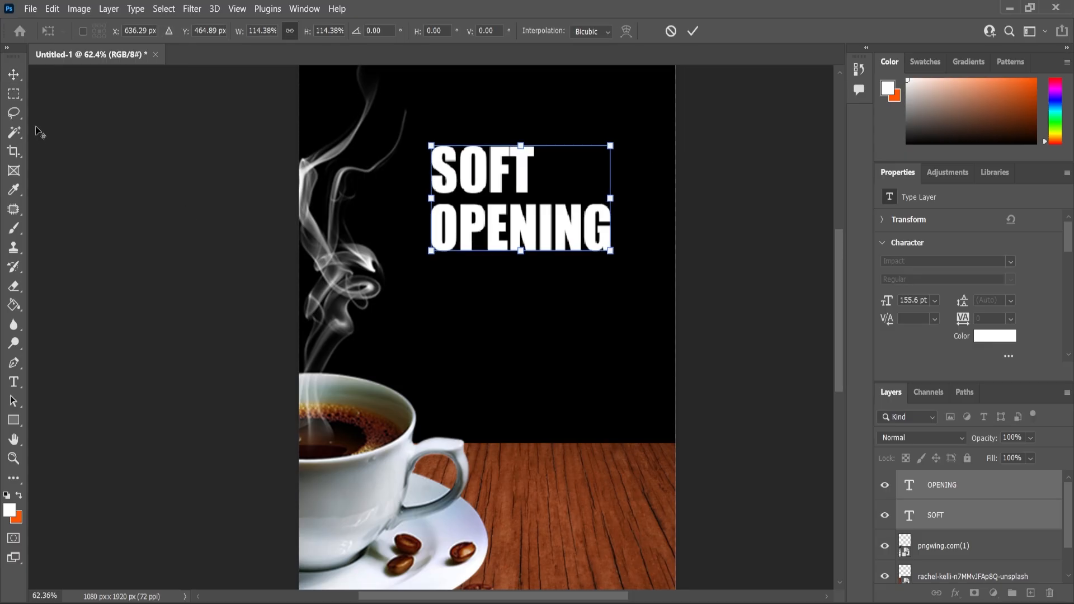
pyautogui.click(11, 77)
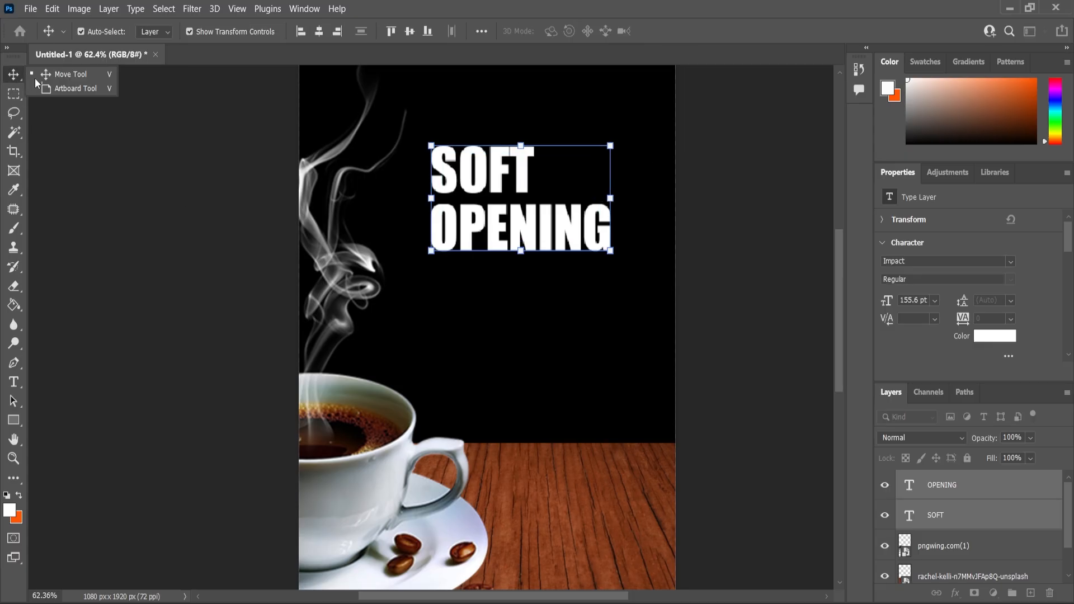
# Add a new text reading Coffee Shop on the black area below OPENING
pyautogui.click(14, 383)
pyautogui.click(609, 333)
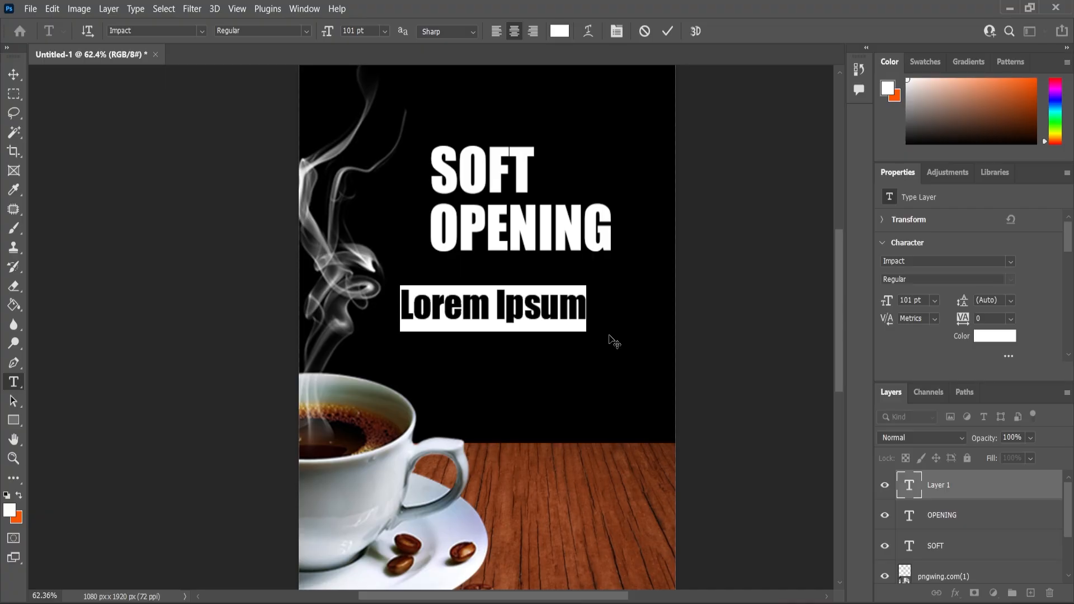
pyautogui.write('Coffe')
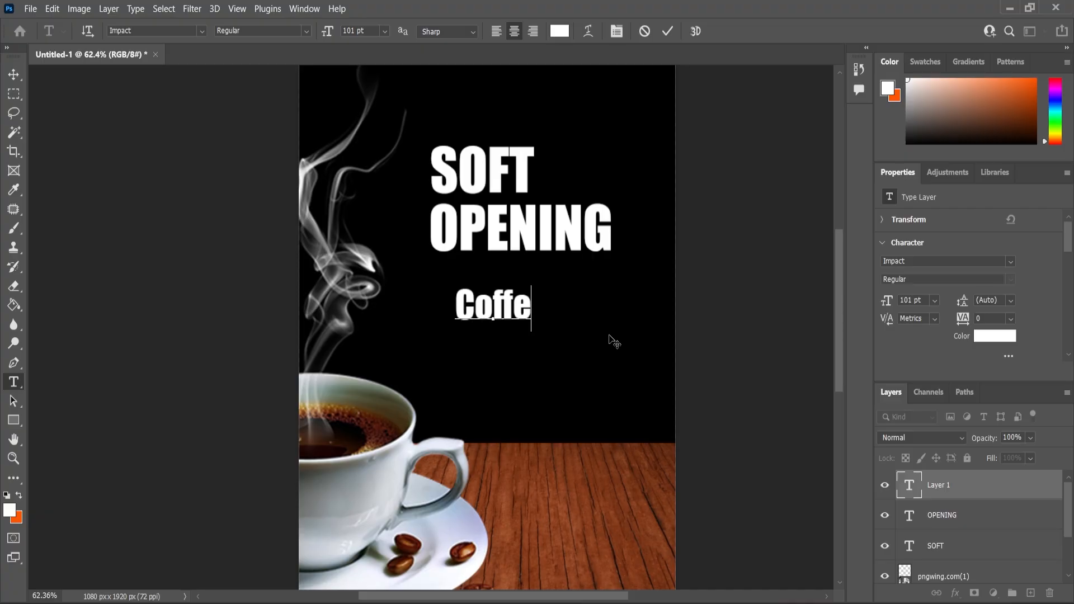
pyautogui.write('e Shop')
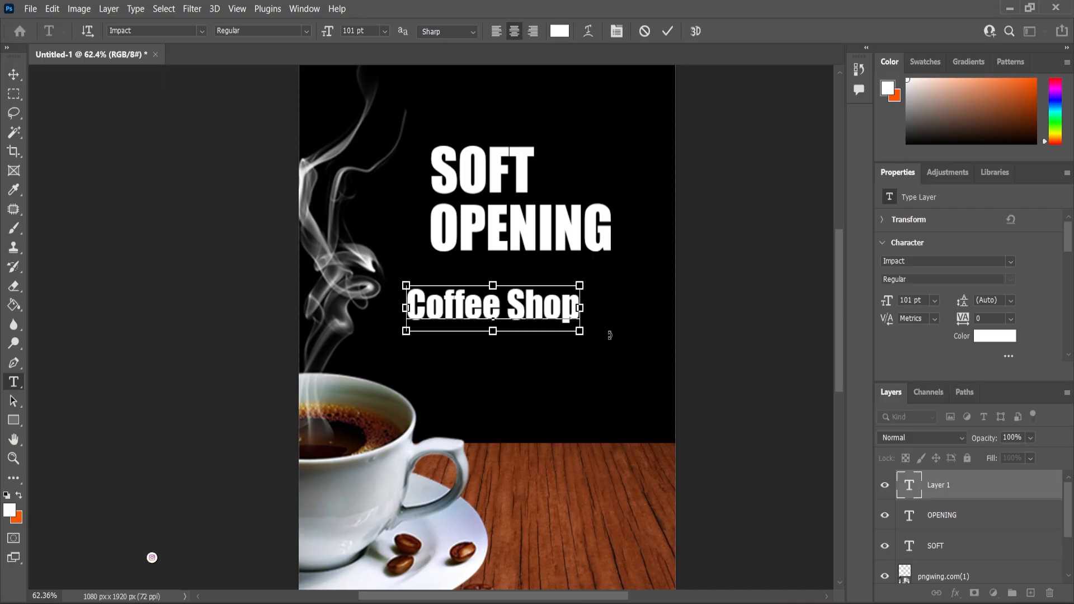
# Color the Coffee Shop text with the orange swatch color and change its font to Bewise
pyautogui.hotkey('ctrl', 'a')
pyautogui.hotkey('alt', 'BackSpace')
pyautogui.click(203, 31)
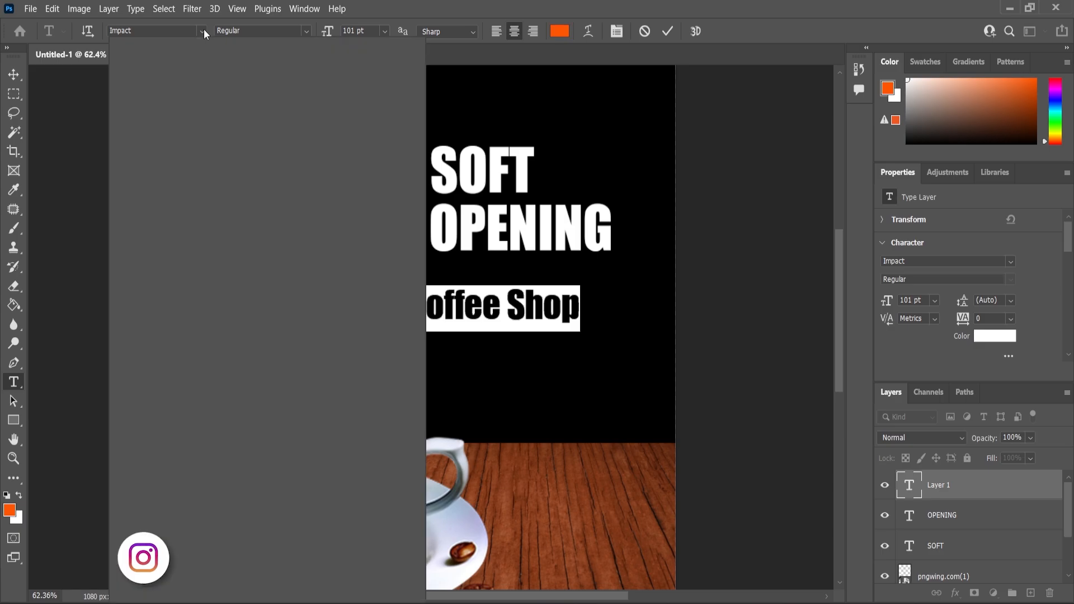
pyautogui.click(161, 105)
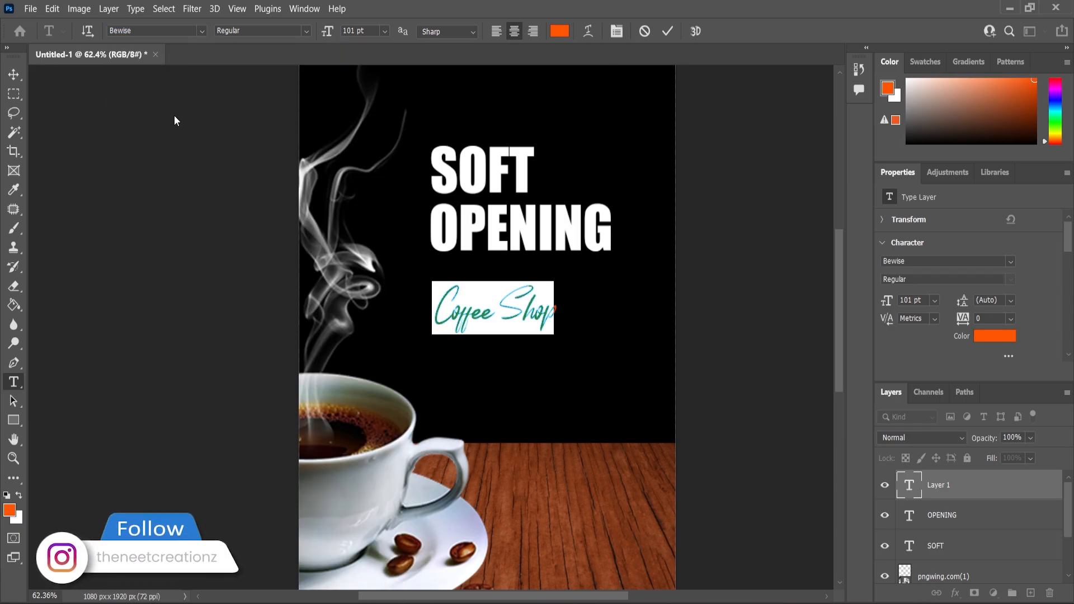
pyautogui.click(14, 74)
# Enlarge the Coffee Shop text to about 119.84 pt and move it to overlap the lower right part of OPENING
pyautogui.scroll(2, 539, 266)
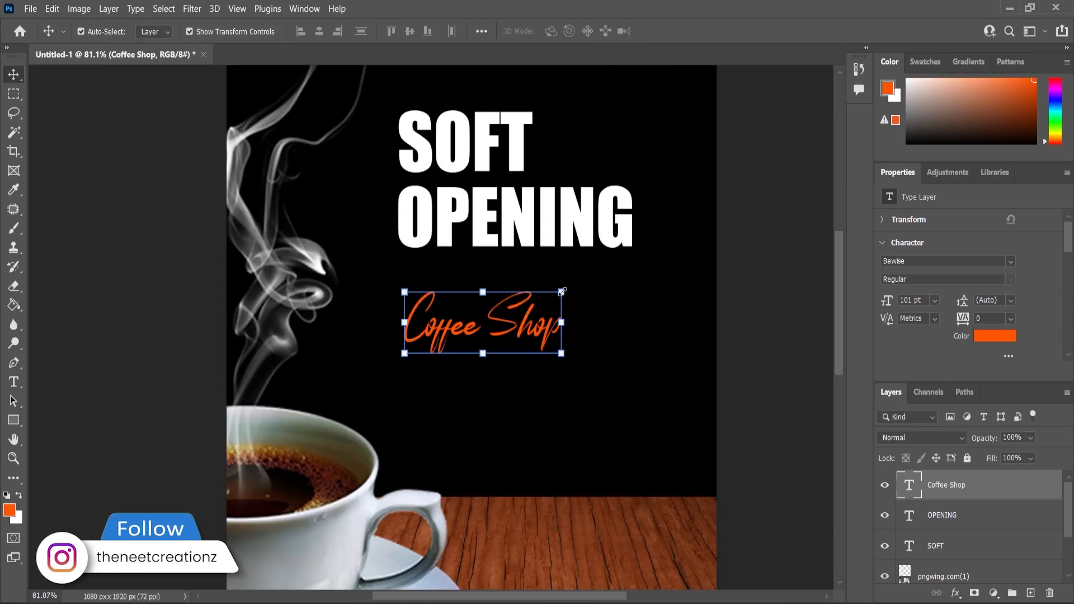
pyautogui.moveTo(562, 291); pyautogui.dragTo(581, 276)
pyautogui.moveTo(539, 322); pyautogui.dragTo(589, 263)
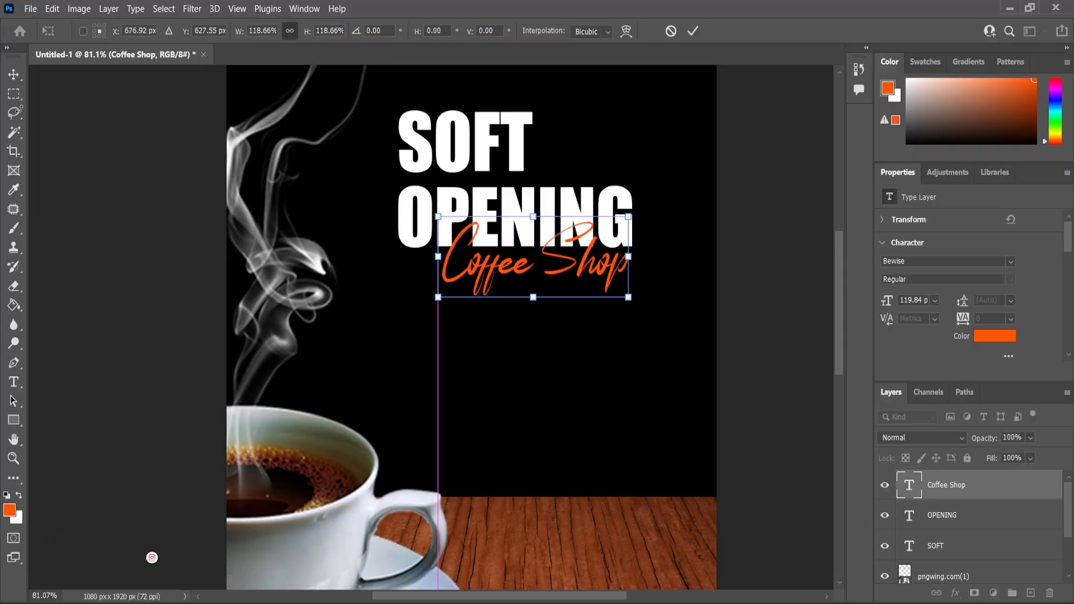
pyautogui.click(15, 76)
pyautogui.press('Return')
pyautogui.scroll(-2, 341, 298)
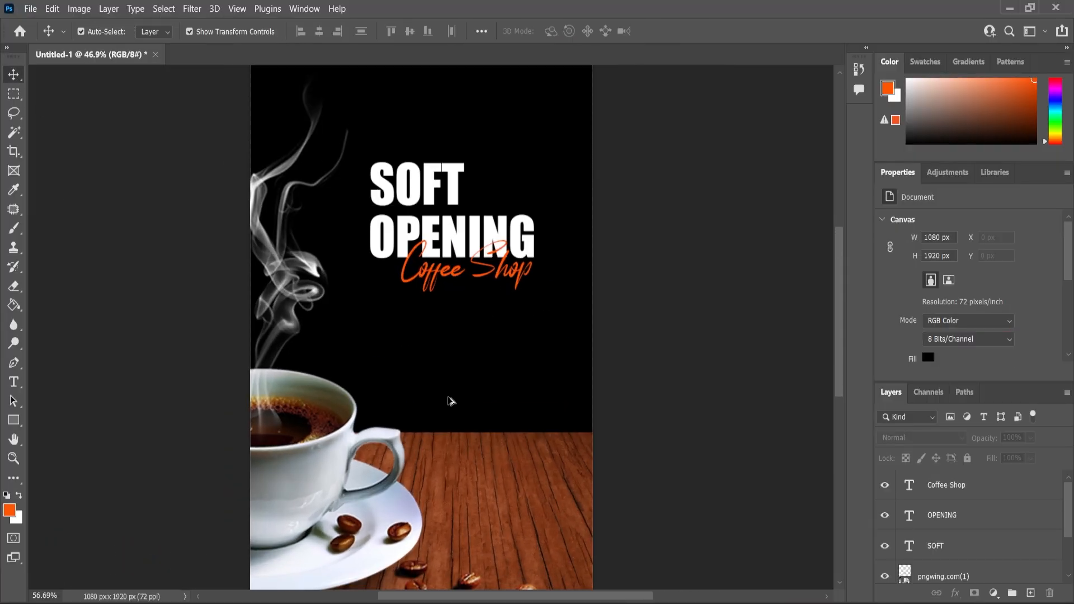
# Nudge the Coffee Shop text slightly upward over OPENING
pyautogui.scroll(4, 507, 283)
pyautogui.click(510, 280)
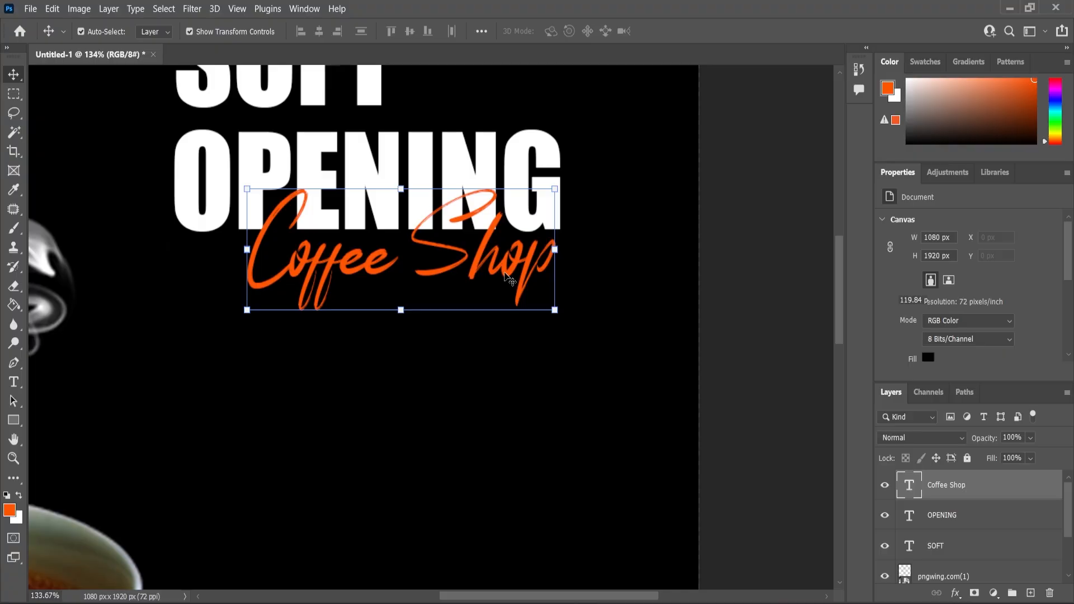
pyautogui.moveTo(505, 272); pyautogui.dragTo(505, 267)
pyautogui.scroll(-5, 494, 315)
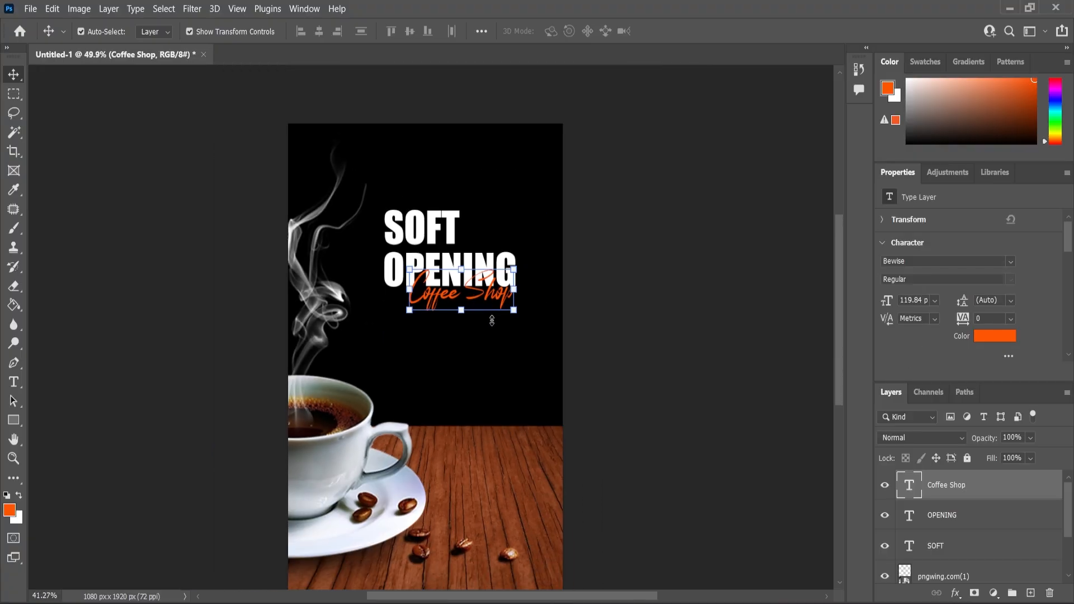
pyautogui.click(675, 364)
pyautogui.scroll(-1, 564, 335)
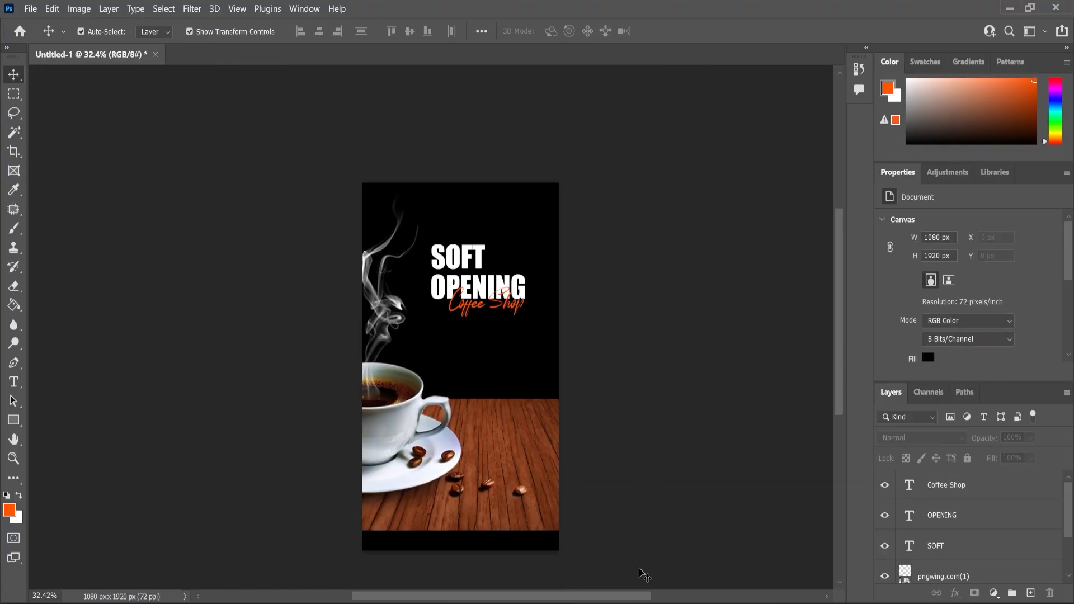
# Place the Bean.png image in the poster's upper right corner, scaled to about 44.84%
pyautogui.click(641, 603)
pyautogui.click(630, 448)
pyautogui.moveTo(162, 150); pyautogui.dragTo(490, 345)
pyautogui.moveTo(458, 384); pyautogui.dragTo(530, 187)
pyautogui.scroll(5, 566, 149)
pyautogui.moveTo(475, 256); pyautogui.dragTo(520, 215)
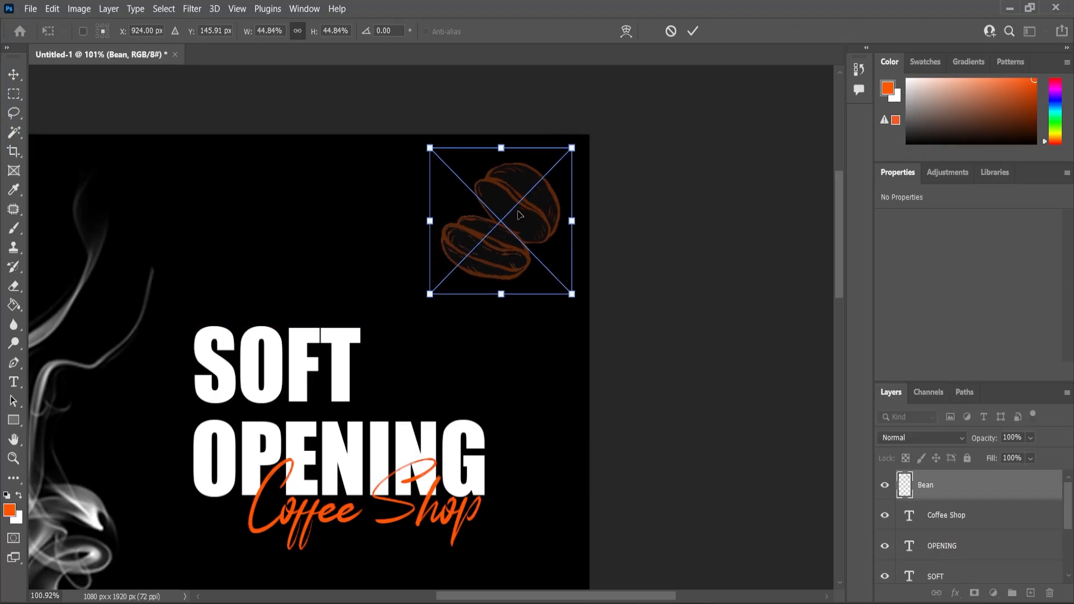
pyautogui.click(14, 77)
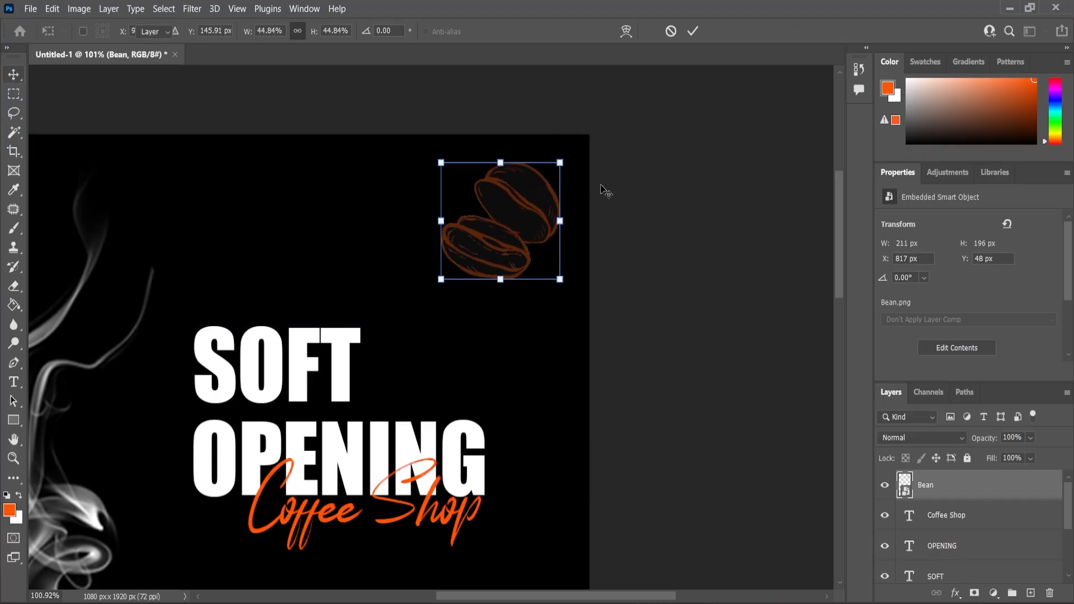
# Apply an orange Color Overlay with Normal blend mode and 100% opacity to the Bean layer
pyautogui.click(956, 593)
pyautogui.click(973, 545)
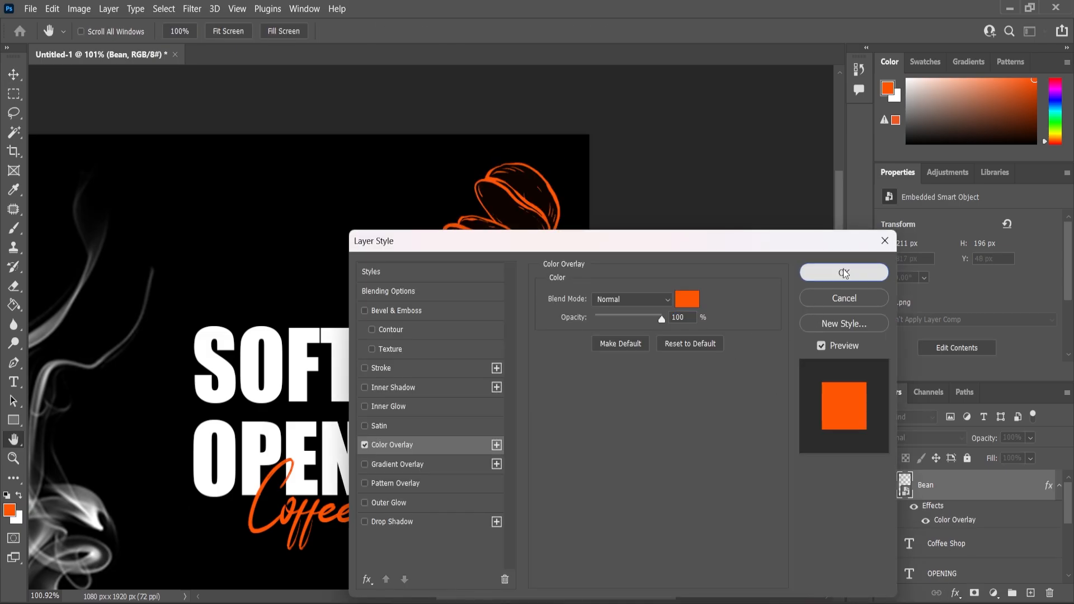
pyautogui.click(845, 273)
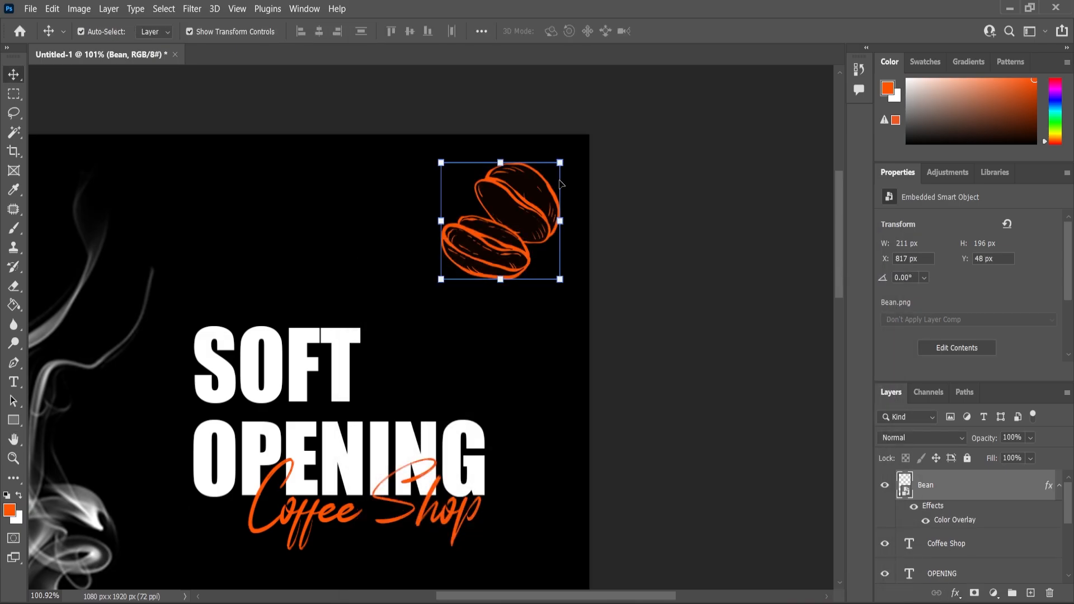
# Shrink the bean drawing to about 168 × 157 px and place it near the poster's upper right corner
pyautogui.moveTo(562, 162)
pyautogui.mouseDown()
pyautogui.moveTo(571, 143)
pyautogui.moveTo(554, 166)
pyautogui.mouseUp()
pyautogui.moveTo(518, 210); pyautogui.dragTo(503, 172)
pyautogui.scroll(-5, 660, 391)
pyautogui.press('Return')
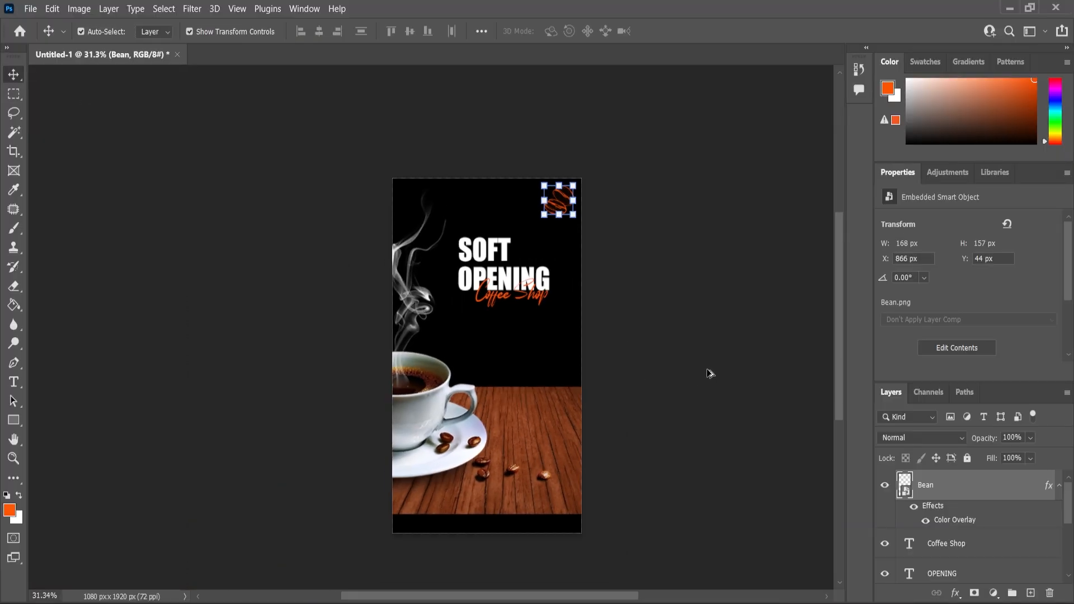
pyautogui.click(606, 251)
# Enlarge the SOFT, OPENING and Coffee Shop texts together to about 111.22%
pyautogui.scroll(3, 582, 253)
pyautogui.click(428, 209)
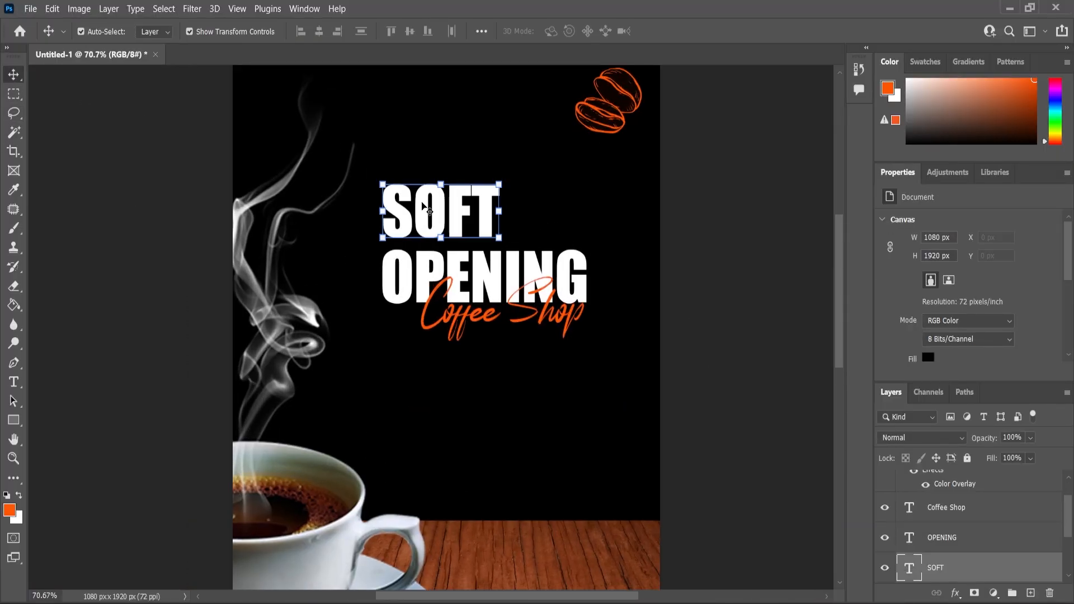
pyautogui.keyDown('shift'); pyautogui.click(406, 285); pyautogui.keyUp('shift')
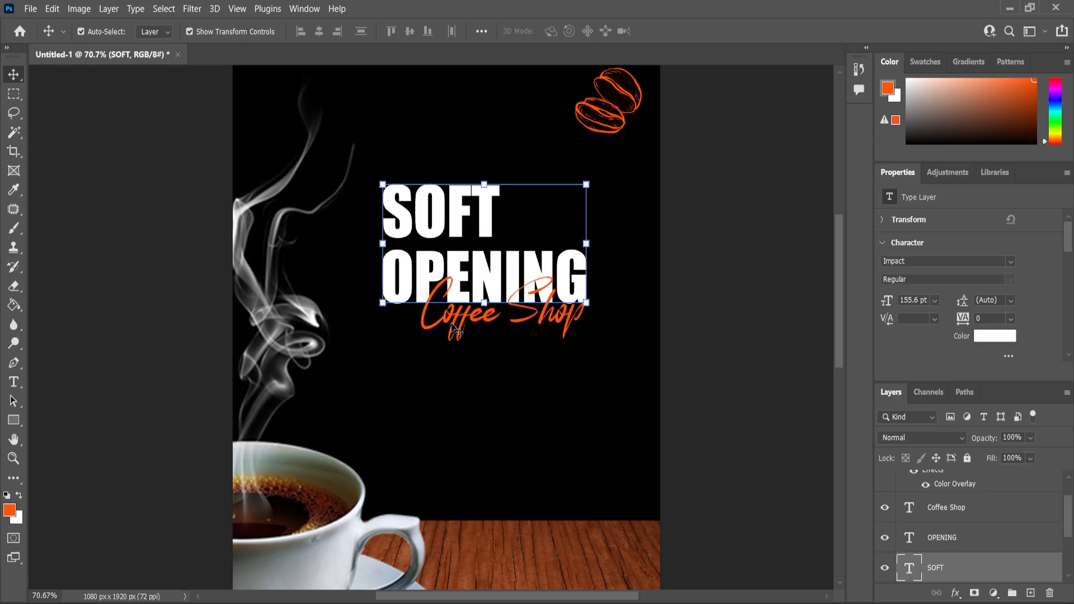
pyautogui.hotkey('ctrl', 't')
pyautogui.press('Return')
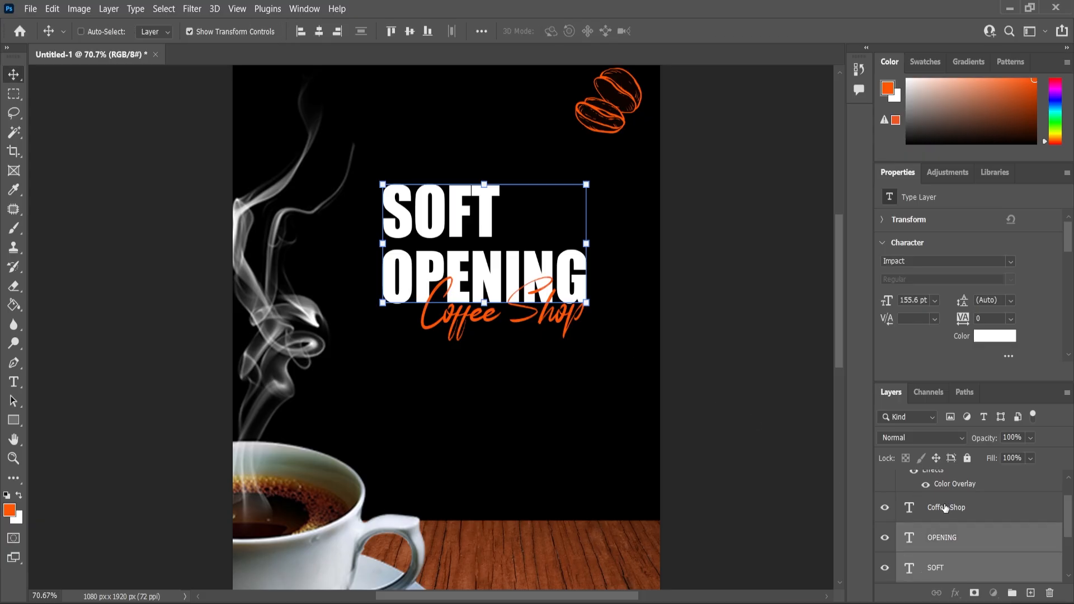
pyautogui.keyDown('ctrl'); pyautogui.click(945, 507); pyautogui.keyUp('ctrl')
pyautogui.moveTo(587, 185); pyautogui.dragTo(598, 176)
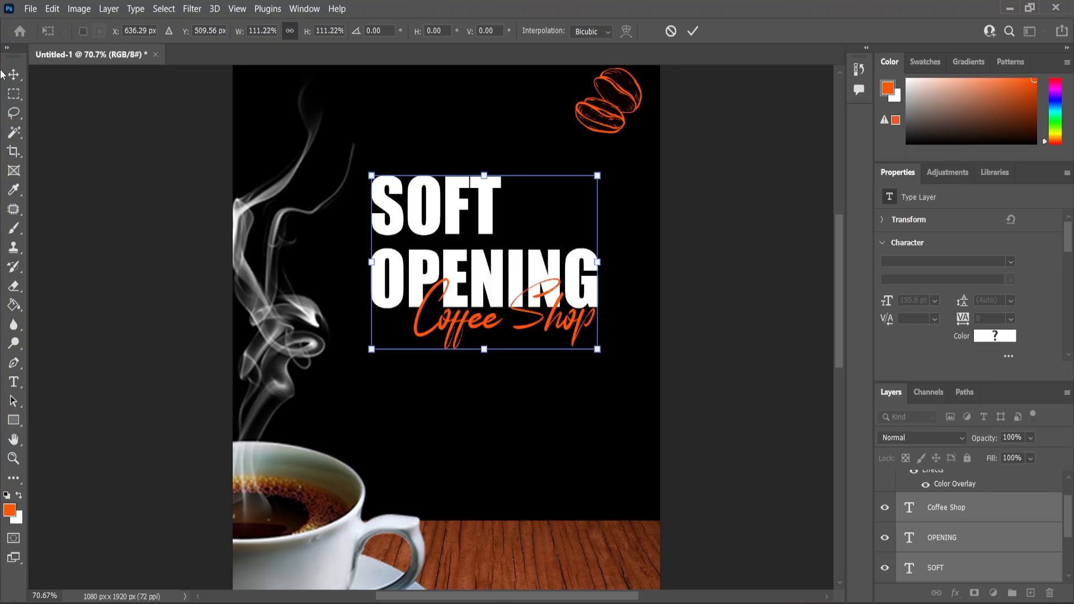
pyautogui.press('Return')
pyautogui.click(702, 354)
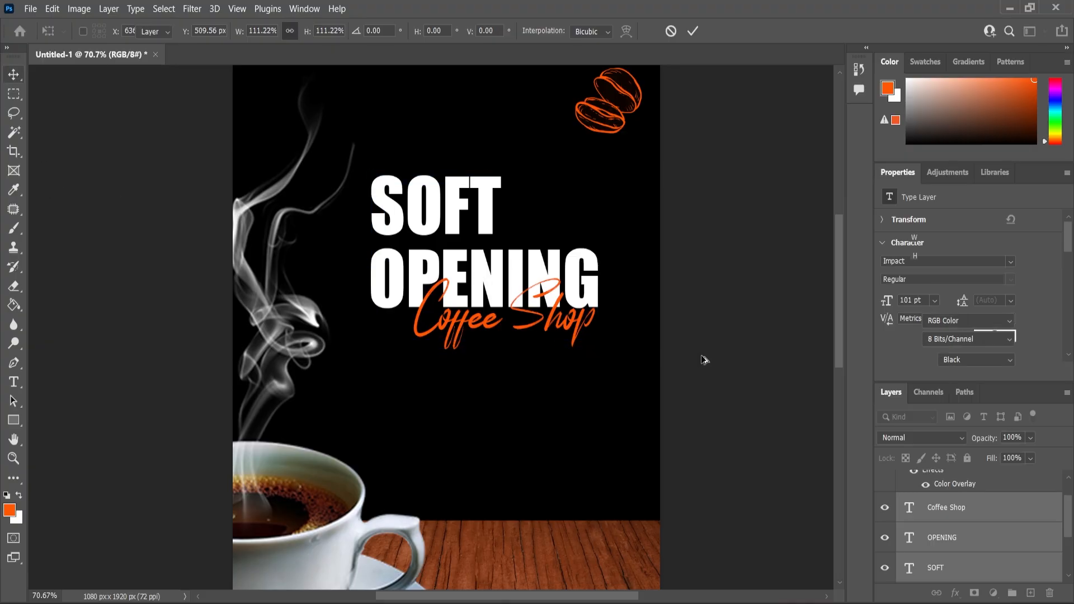
# Enlarge the Coffee Shop text to about 146.27 pt and shift it so it extends slightly past the right end of OPENING
pyautogui.scroll(-5, 702, 353)
pyautogui.scroll(5, 555, 323)
pyautogui.click(555, 325)
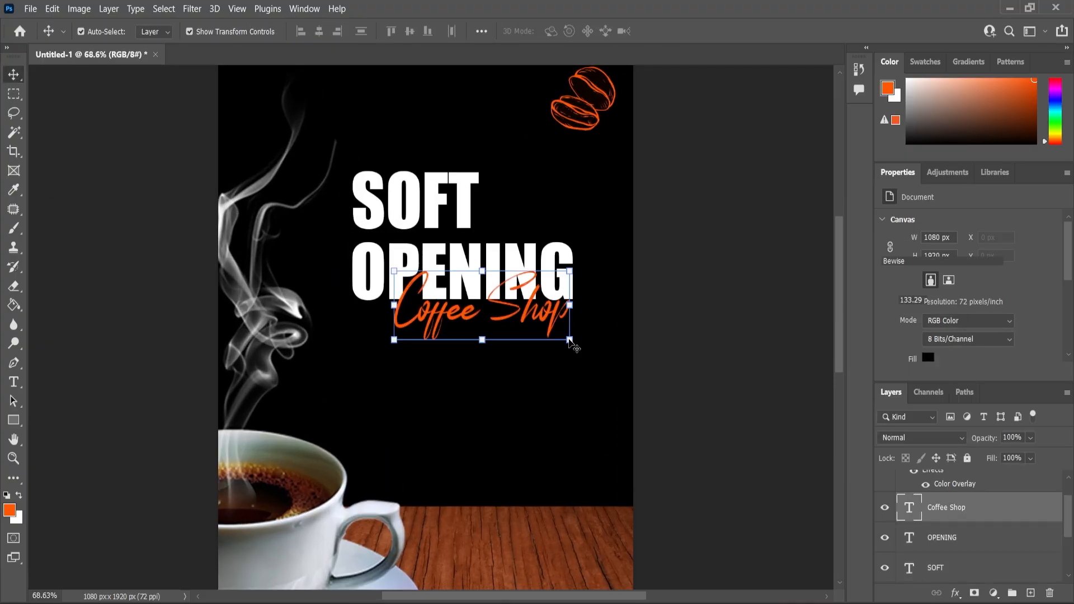
pyautogui.click(570, 340)
pyautogui.moveTo(573, 346); pyautogui.dragTo(580, 350)
pyautogui.moveTo(542, 317); pyautogui.dragTo(546, 323)
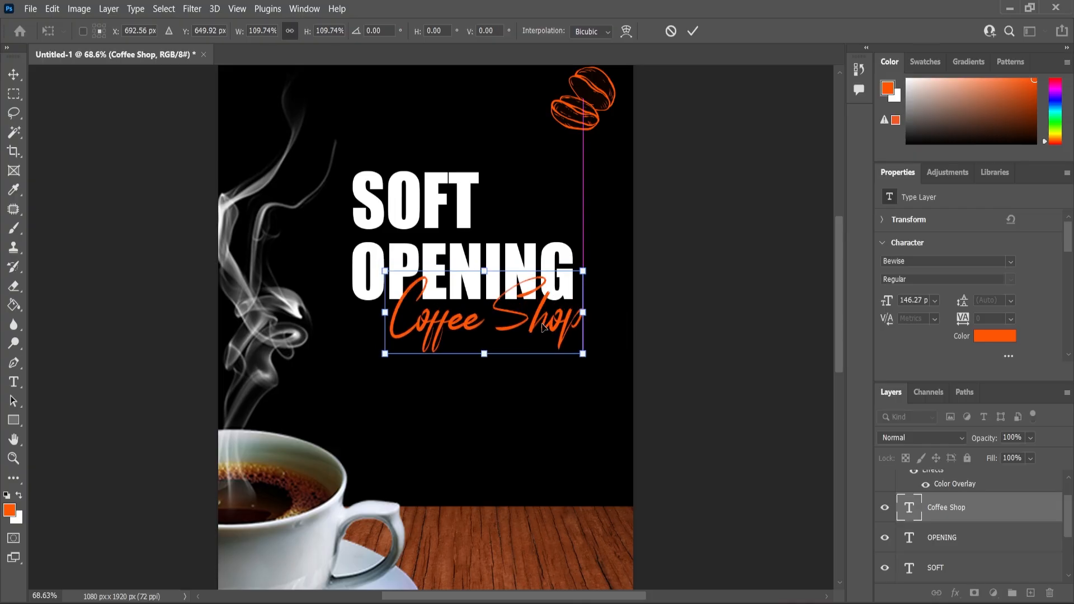
pyautogui.click(595, 301)
pyautogui.scroll(-4, 594, 301)
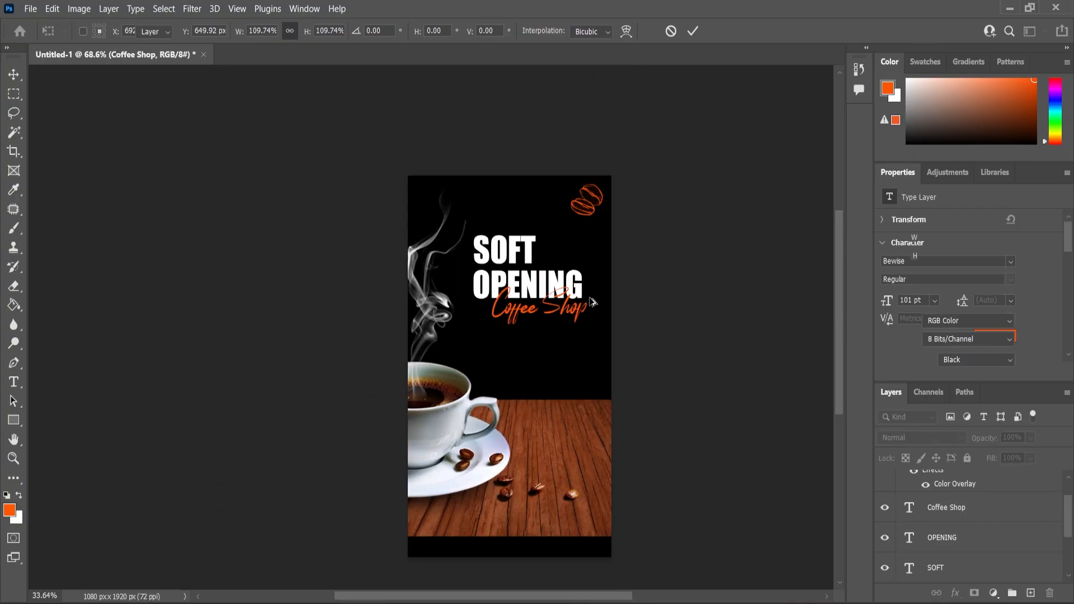
pyautogui.scroll(2, 501, 411)
pyautogui.scroll(-2, 411, 358)
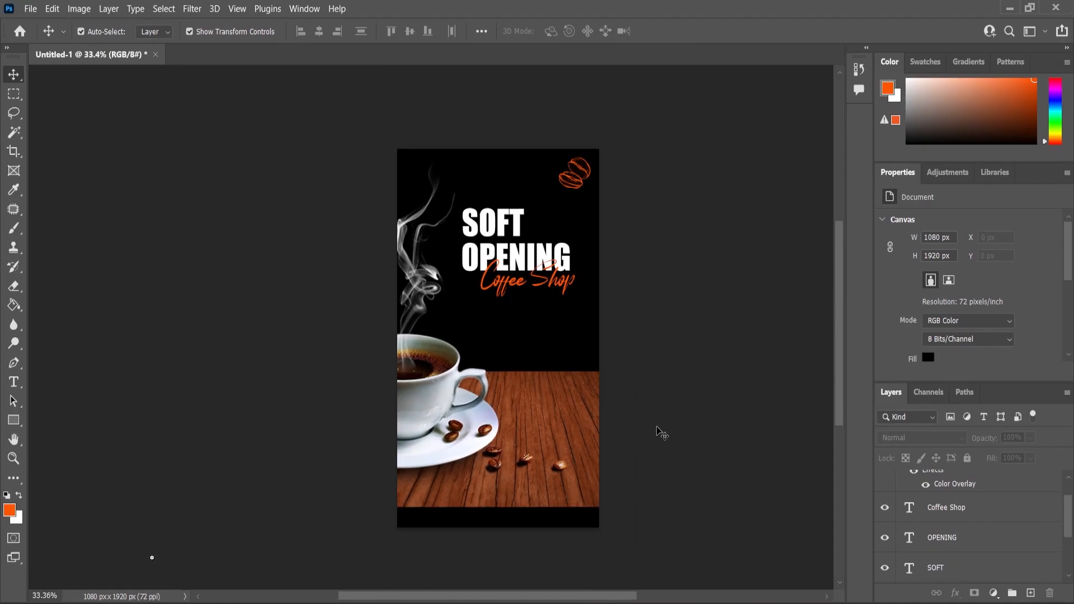
# Add a layer mask to the wooden table image and fade its lower edge into black with a linear gradient
pyautogui.scroll(2, 559, 425)
pyautogui.scroll(1, 607, 380)
pyautogui.click(607, 380)
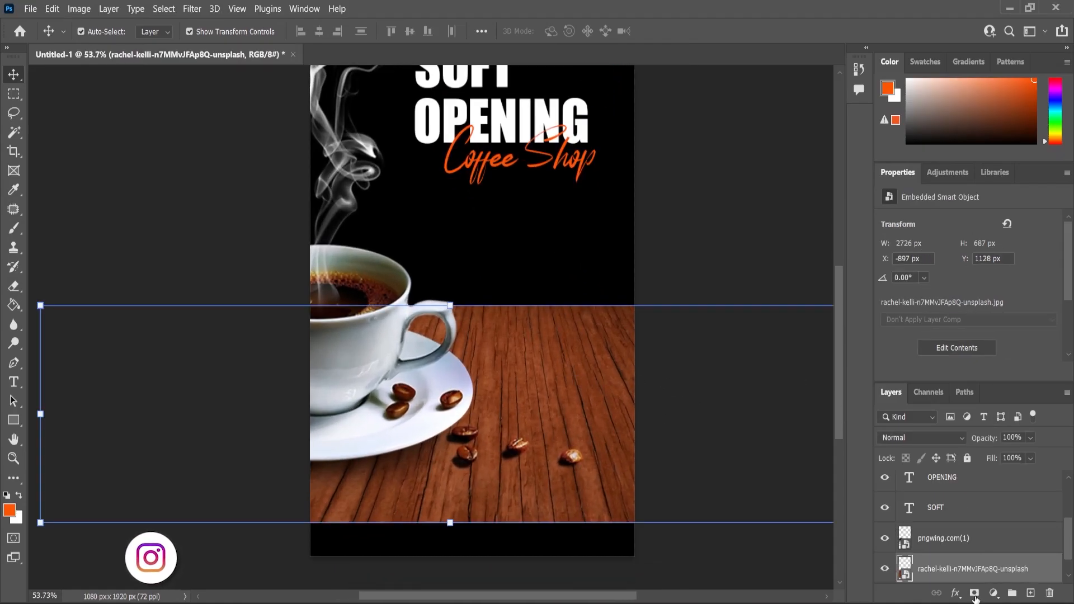
pyautogui.rightClick(13, 306)
pyautogui.click(73, 303)
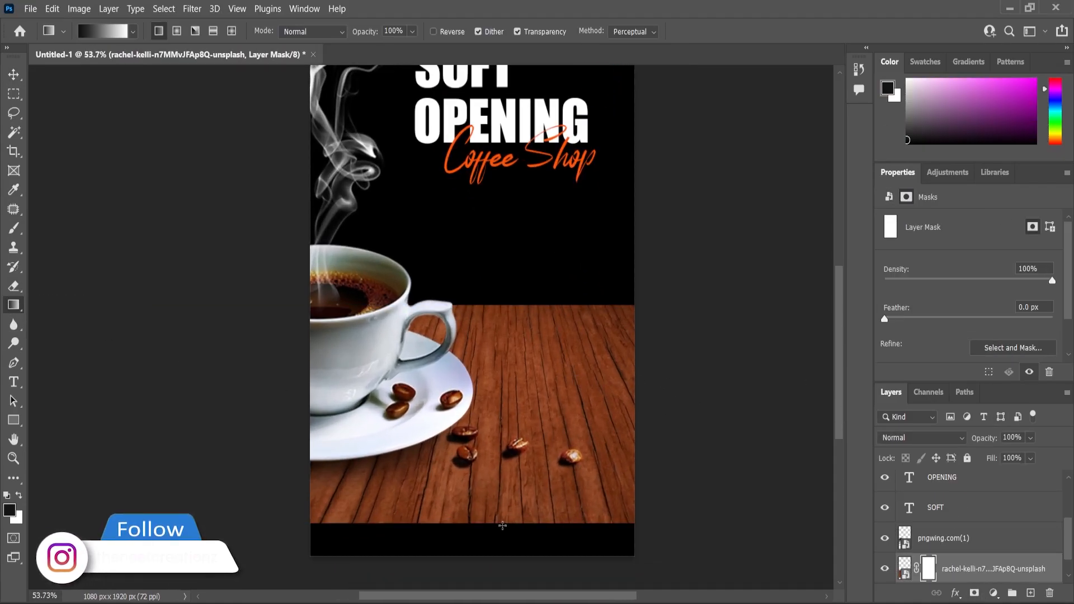
pyautogui.moveTo(484, 408); pyautogui.dragTo(485, 406)
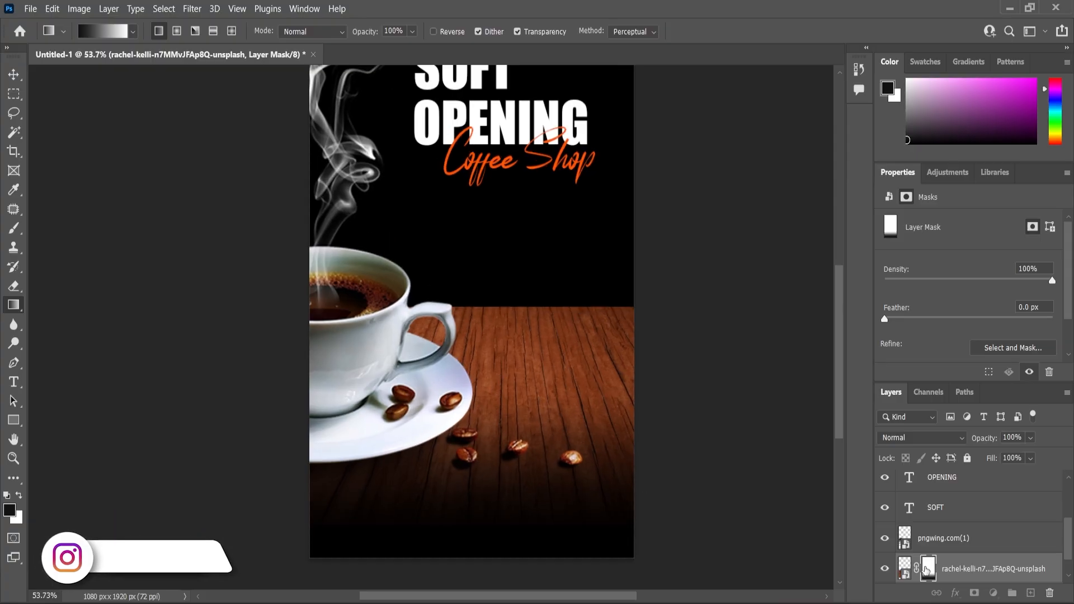
# Paint black on the table's layer mask with a soft 500 px brush to fade the table's upper edge
pyautogui.click(14, 228)
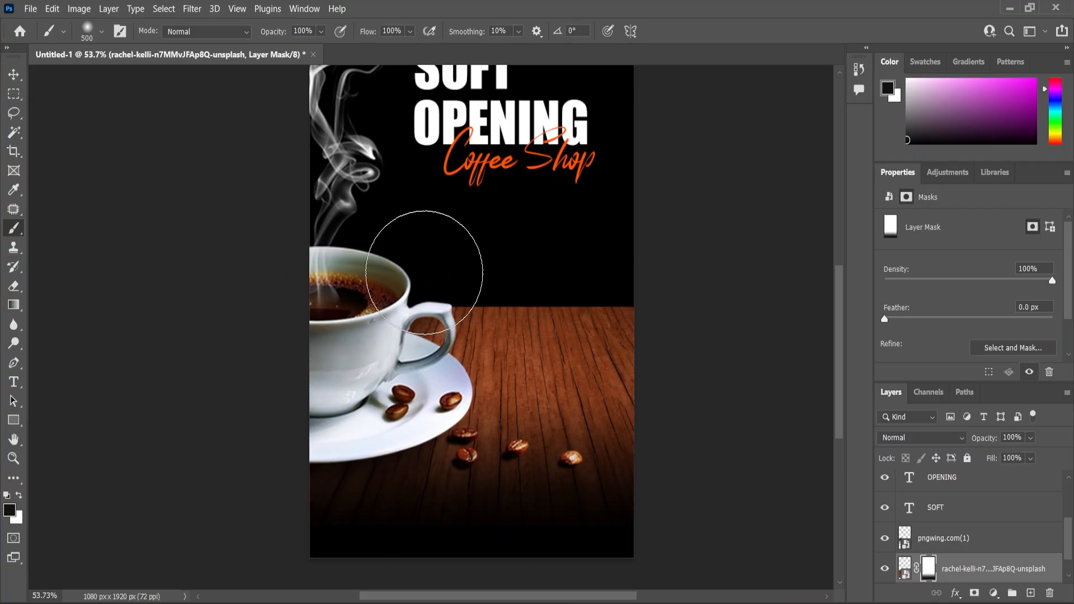
pyautogui.moveTo(424, 272)
pyautogui.mouseDown()
pyautogui.moveTo(520, 254)
pyautogui.moveTo(655, 252)
pyautogui.mouseUp()
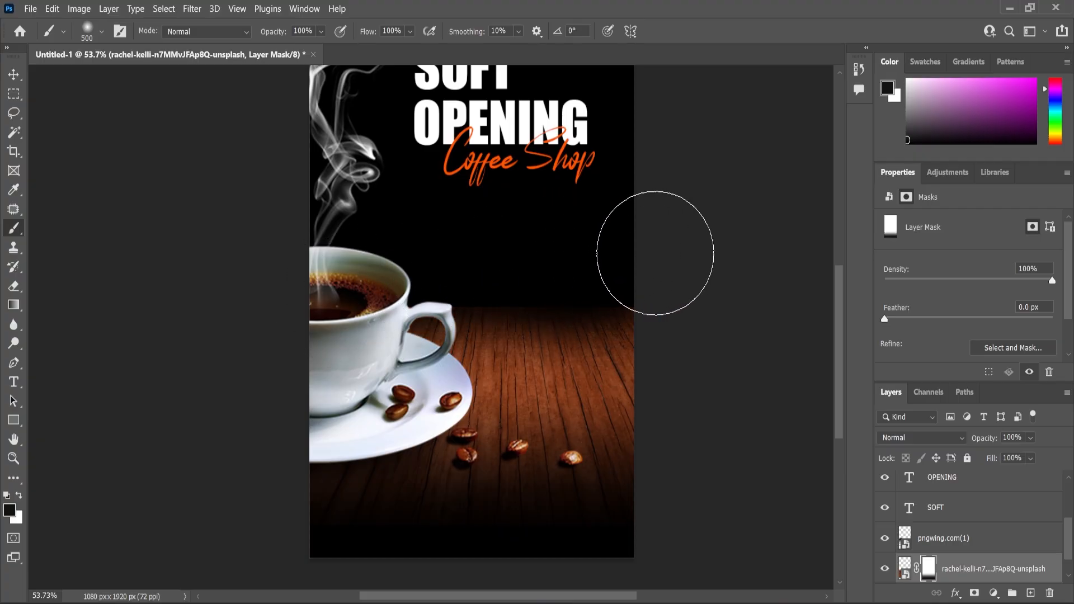
pyautogui.moveTo(328, 249); pyautogui.dragTo(336, 236)
pyautogui.scroll(-2, 348, 241)
pyautogui.scroll(4, 468, 271)
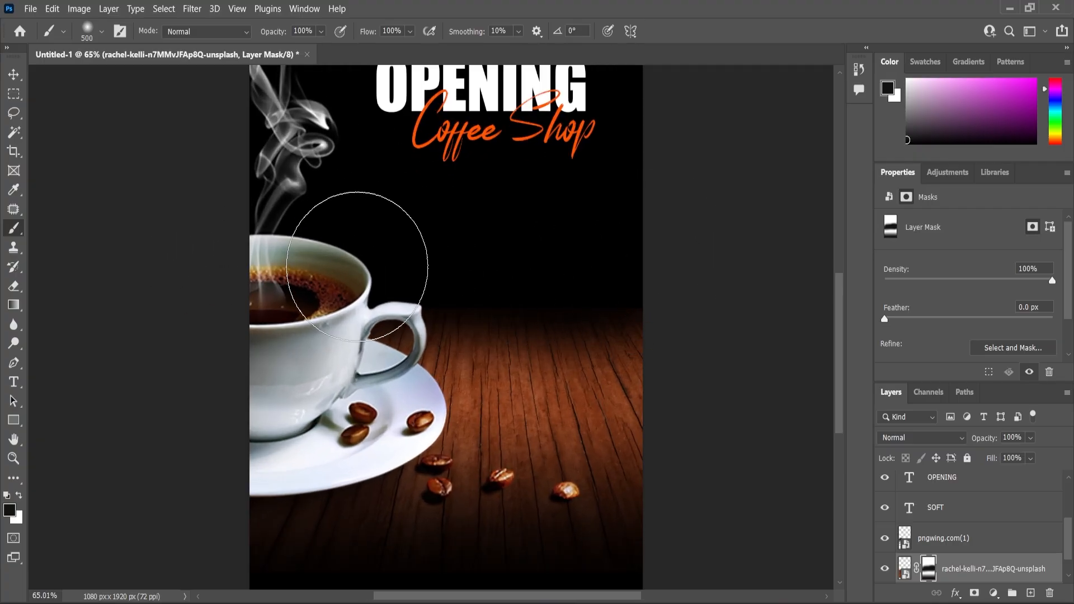
pyautogui.scroll(-1, 654, 232)
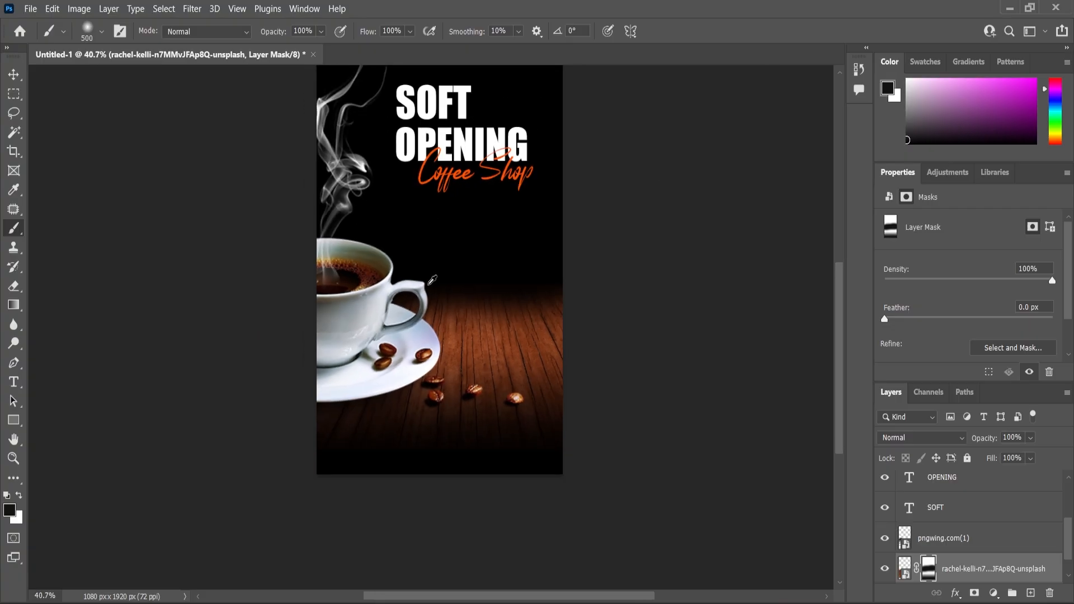
# Apply a Levels adjustment to the wooden table image itself, pulling the highlight input slightly inward and adjusting the shadows and midtones
pyautogui.click(68, 7)
pyautogui.moveTo(83, 48)
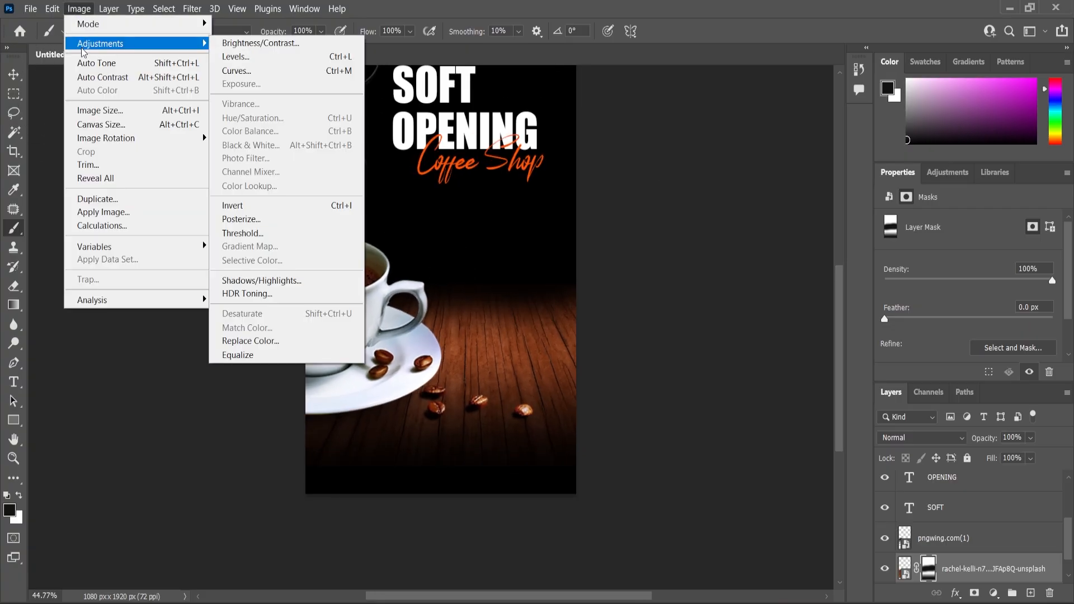
pyautogui.click(905, 568)
pyautogui.click(78, 8)
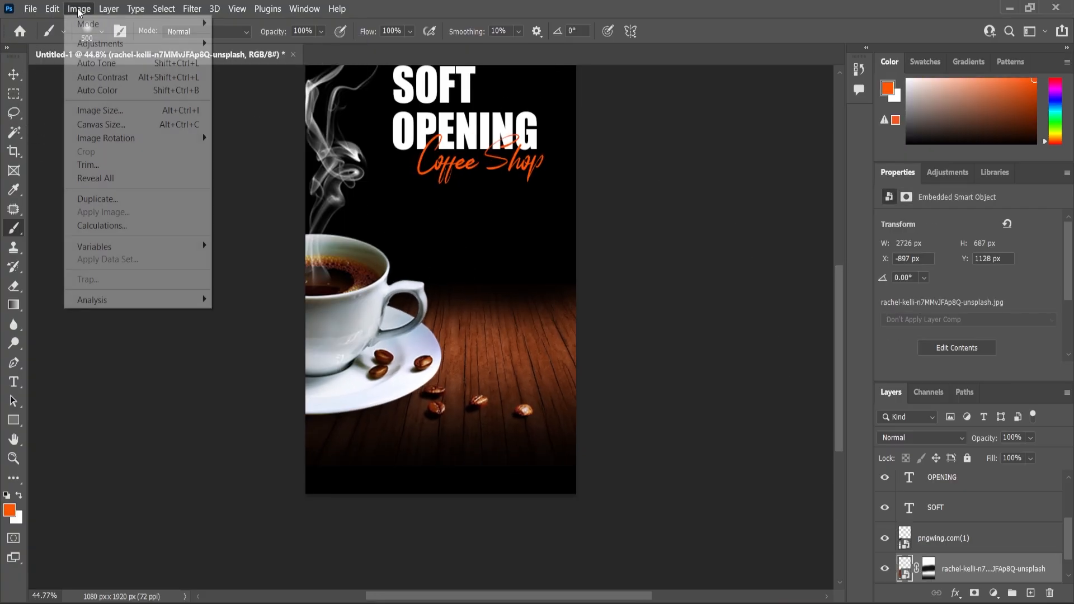
pyautogui.click(241, 57)
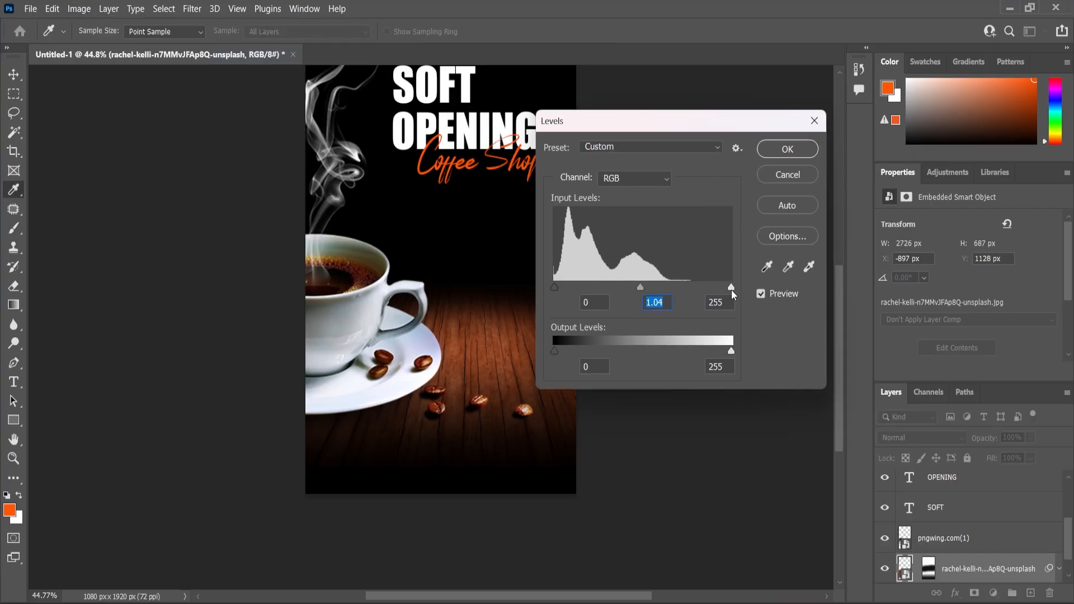
pyautogui.moveTo(731, 288); pyautogui.dragTo(715, 288)
pyautogui.moveTo(555, 287); pyautogui.dragTo(558, 284)
pyautogui.moveTo(634, 287); pyautogui.dragTo(634, 287)
# Shift the wooden table image's midtones toward green with Color Balance for a golden-brown wood tone
pyautogui.click(65, 9)
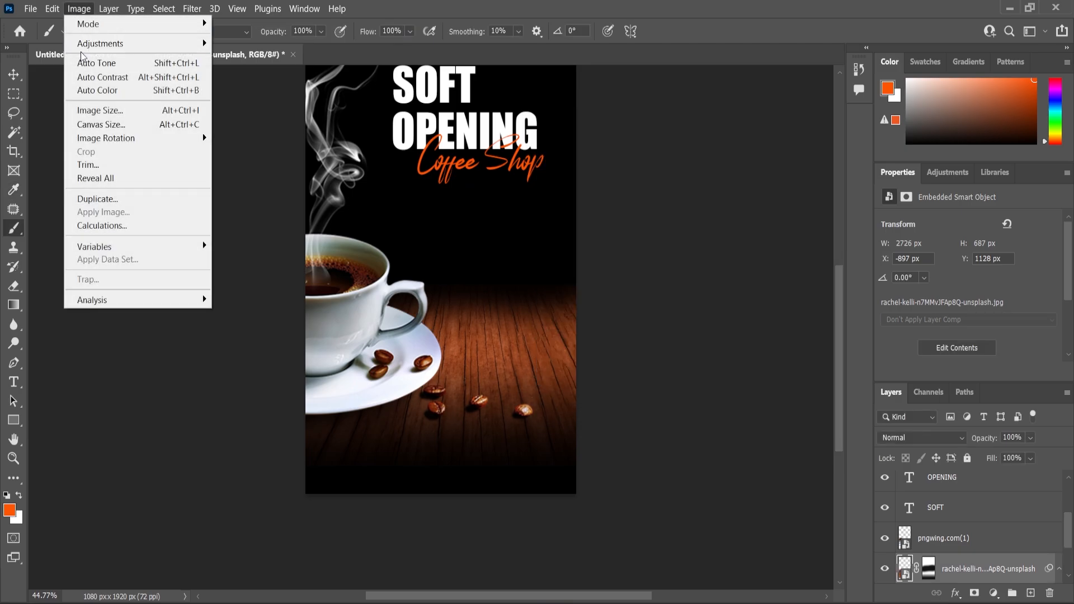
pyautogui.moveTo(95, 43)
pyautogui.click(246, 132)
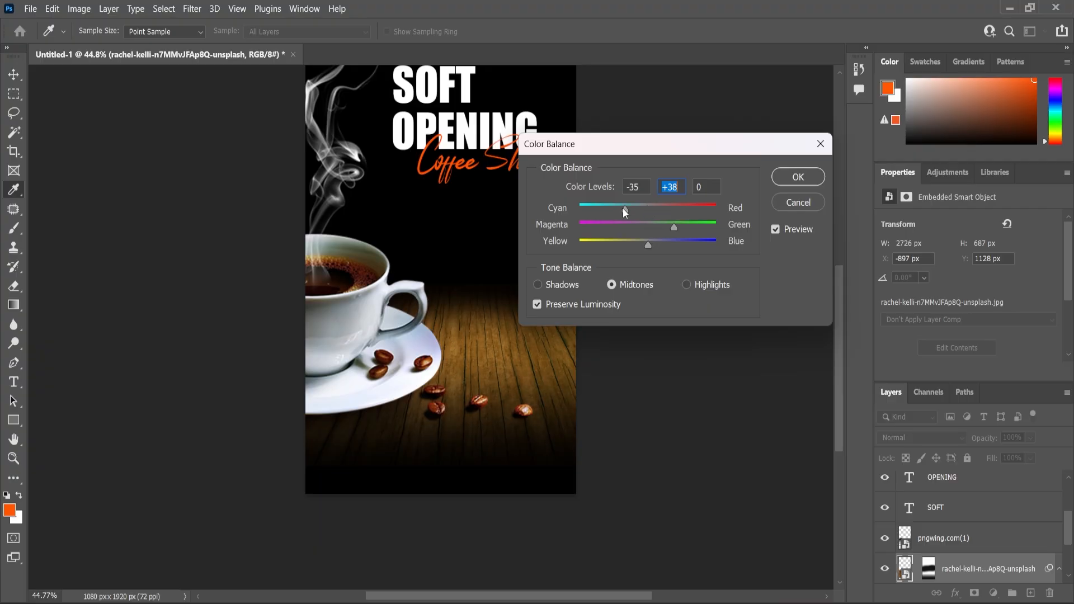
pyautogui.moveTo(666, 209); pyautogui.dragTo(638, 246)
pyautogui.click(799, 176)
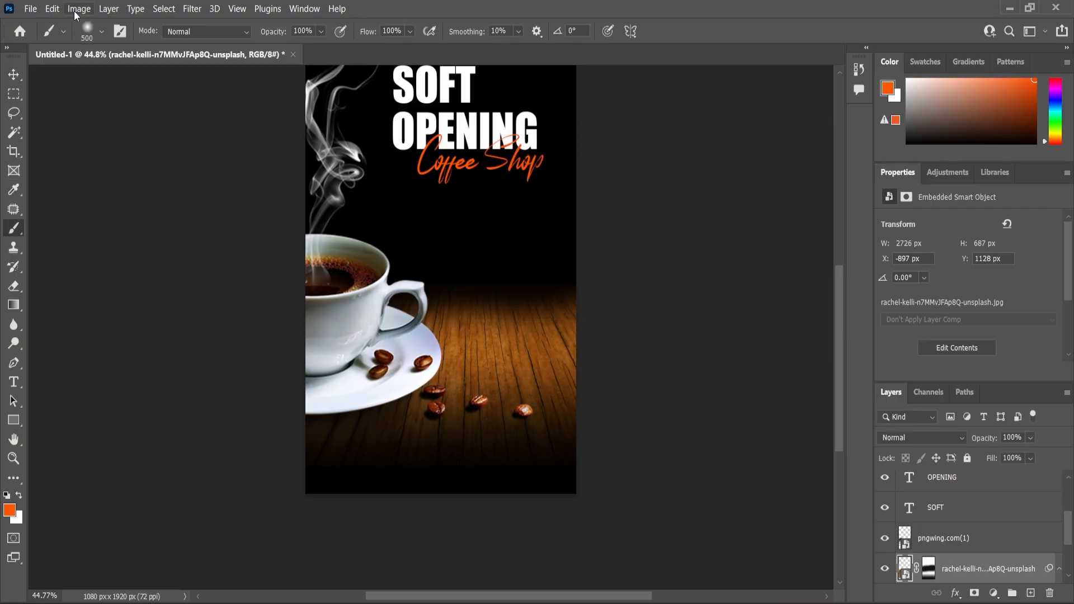
# Shift the table image's hue slightly toward yellow and raise its saturation with Hue/Saturation
pyautogui.click(79, 8)
pyautogui.moveTo(99, 43)
pyautogui.click(252, 118)
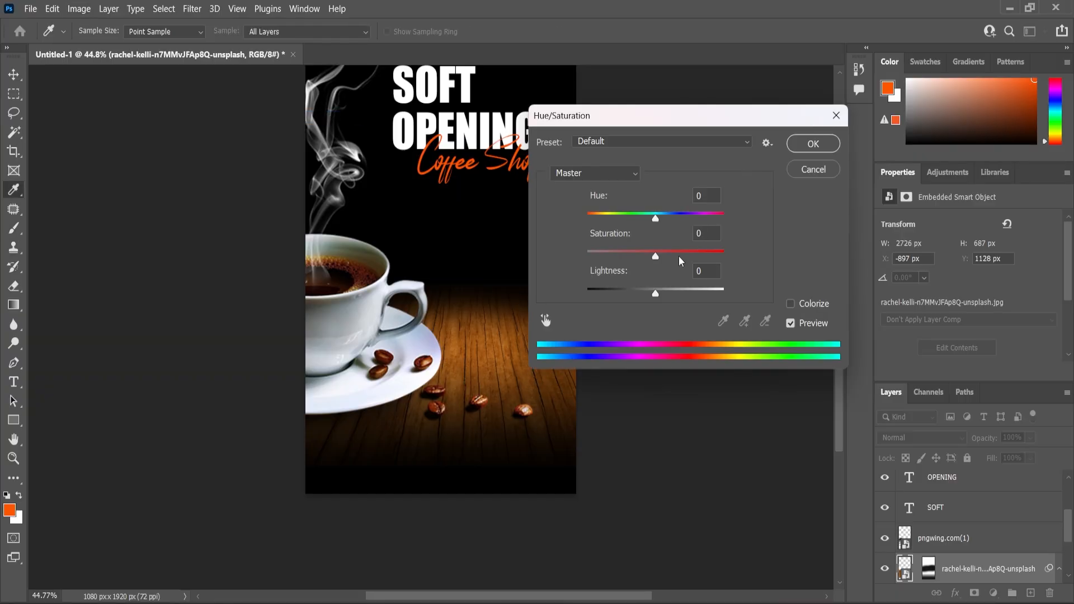
pyautogui.moveTo(657, 222); pyautogui.dragTo(661, 220)
pyautogui.moveTo(657, 257); pyautogui.dragTo(671, 255)
pyautogui.click(813, 145)
# Draw an orange circle about 25 px in diameter without a stroke at the table's upper edge, beside the cup handle
pyautogui.scroll(-5, 437, 264)
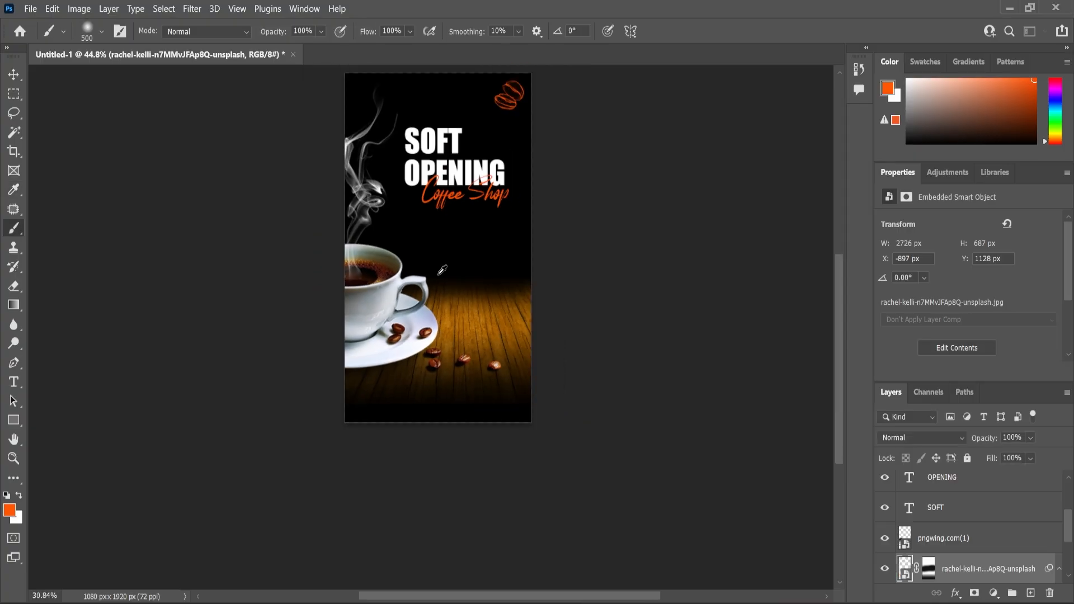
pyautogui.scroll(2, 517, 340)
pyautogui.scroll(3, 520, 338)
pyautogui.scroll(-1, 506, 341)
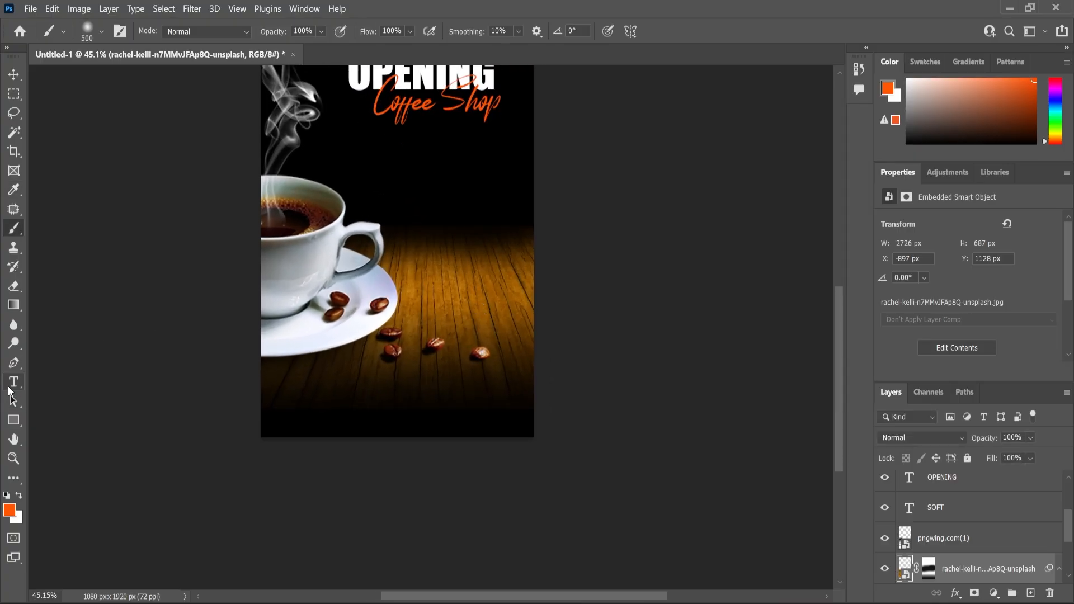
pyautogui.moveTo(18, 426); pyautogui.dragTo(48, 437)
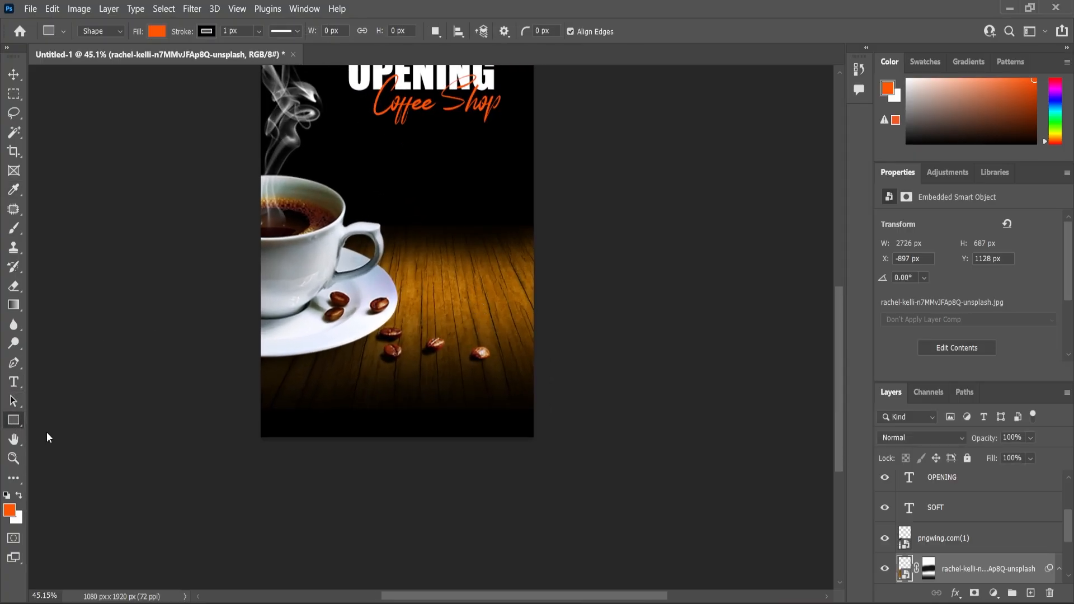
pyautogui.scroll(6, 399, 228)
pyautogui.moveTo(402, 216); pyautogui.dragTo(422, 240)
pyautogui.click(927, 349)
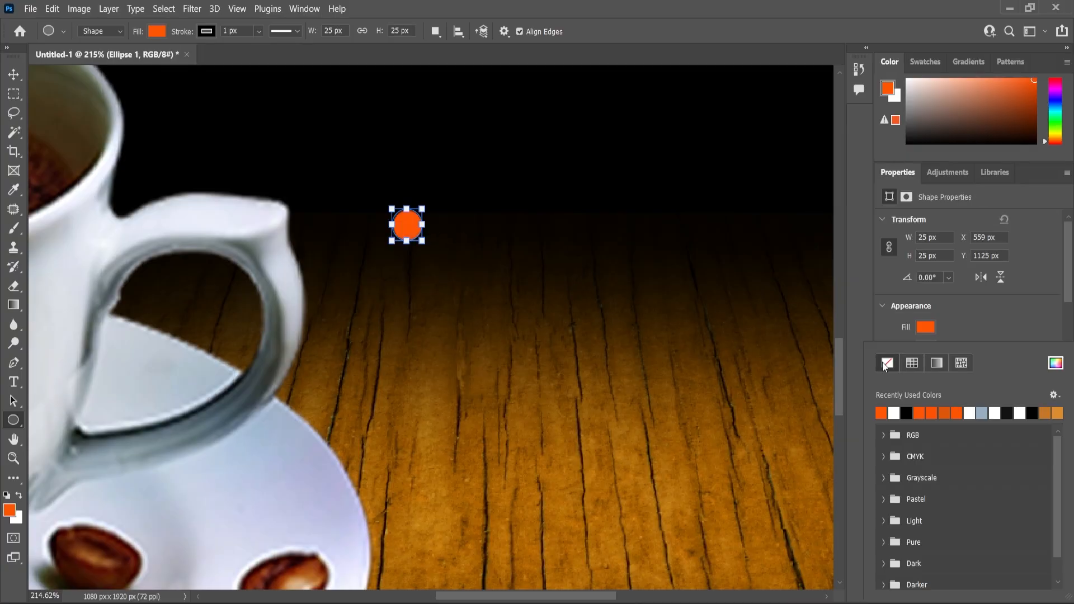
pyautogui.click(887, 361)
# Duplicate the orange circle twice to form a horizontal row and distribute the three circles evenly
pyautogui.press('v')
pyautogui.scroll(3, 406, 225)
pyautogui.moveTo(420, 228); pyautogui.dragTo(579, 240)
pyautogui.keyDown('shift'); pyautogui.click(506, 243); pyautogui.keyUp('shift')
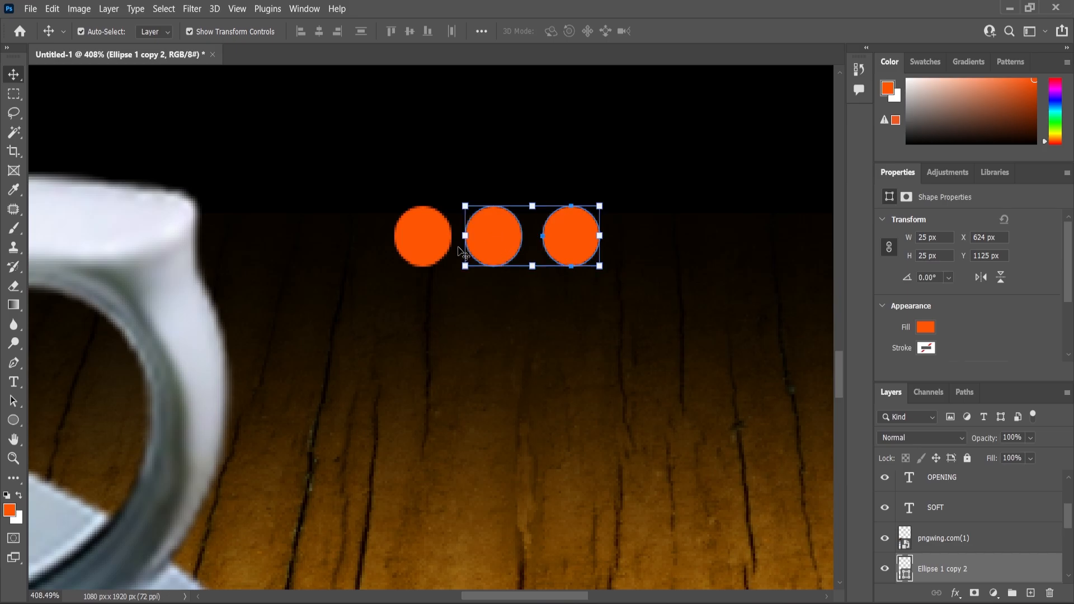
pyautogui.keyDown('shift'); pyautogui.click(425, 238); pyautogui.keyUp('shift')
pyautogui.click(454, 32)
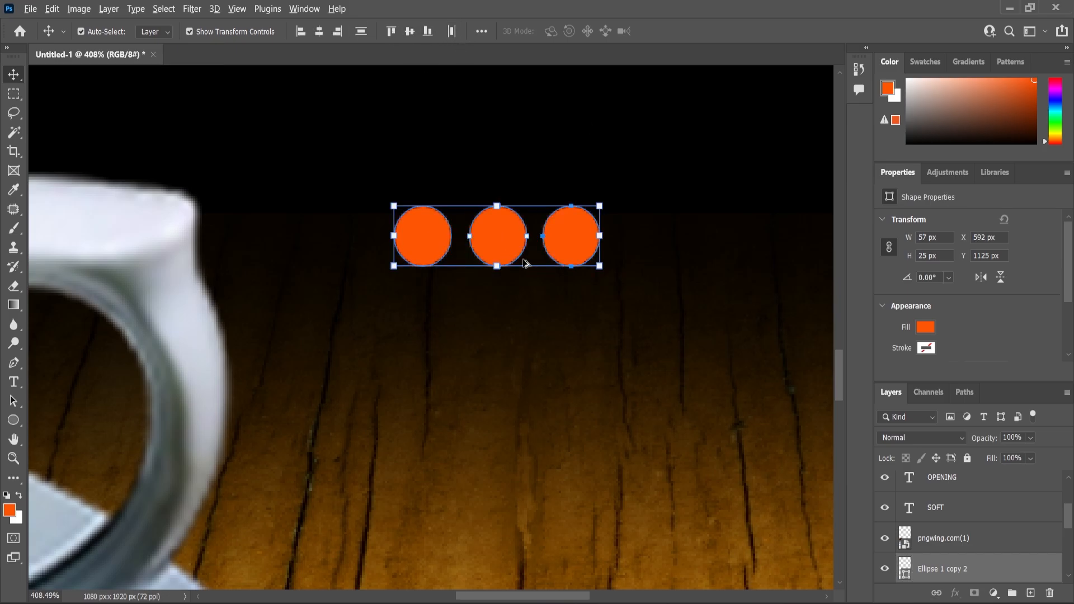
# Scale the three orange circles together down to about 76%
pyautogui.scroll(-4, 571, 230)
pyautogui.keyDown('alt'); pyautogui.moveTo(560, 236); pyautogui.dragTo(575, 255); pyautogui.keyUp('alt')
pyautogui.scroll(-5, 477, 245)
pyautogui.scroll(6, 537, 246)
pyautogui.scroll(-4, 464, 259)
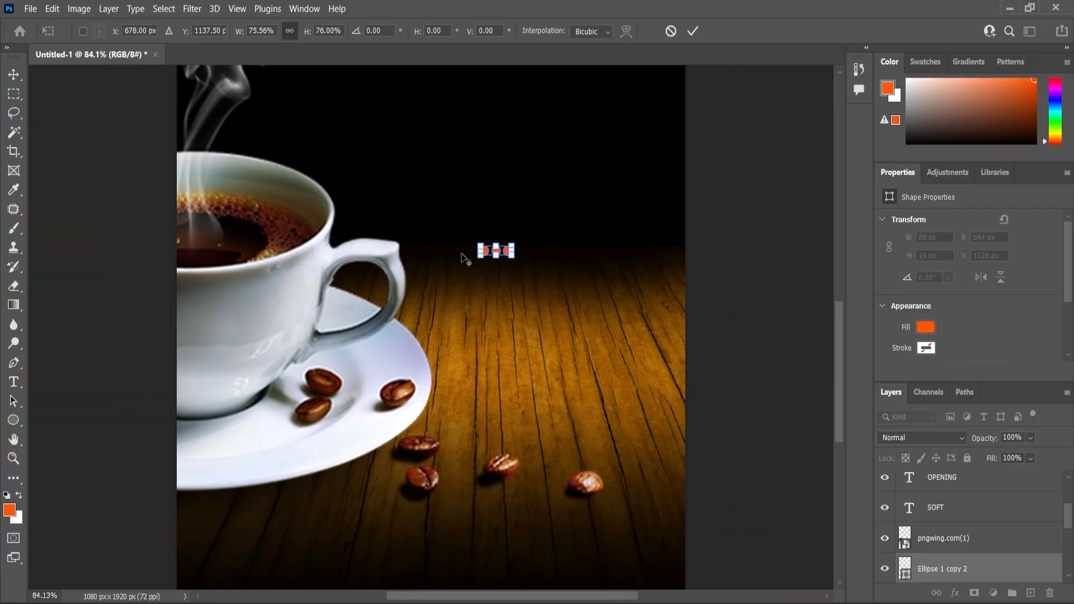
pyautogui.scroll(-1, 464, 259)
pyautogui.click(464, 259)
pyautogui.click(465, 256)
# Move the three orange circles together toward the cup handle, to X 615 px
pyautogui.scroll(4, 496, 241)
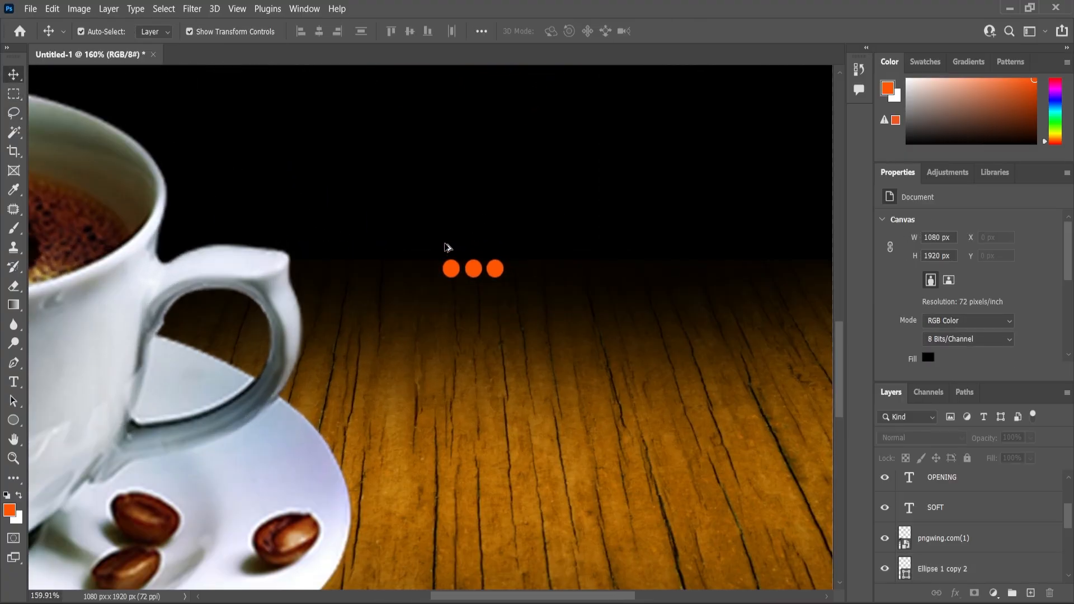
pyautogui.scroll(2, 445, 256)
pyautogui.click(455, 276)
pyautogui.keyDown('shift'); pyautogui.click(492, 276); pyautogui.keyUp('shift')
pyautogui.keyDown('shift'); pyautogui.click(529, 277); pyautogui.keyUp('shift')
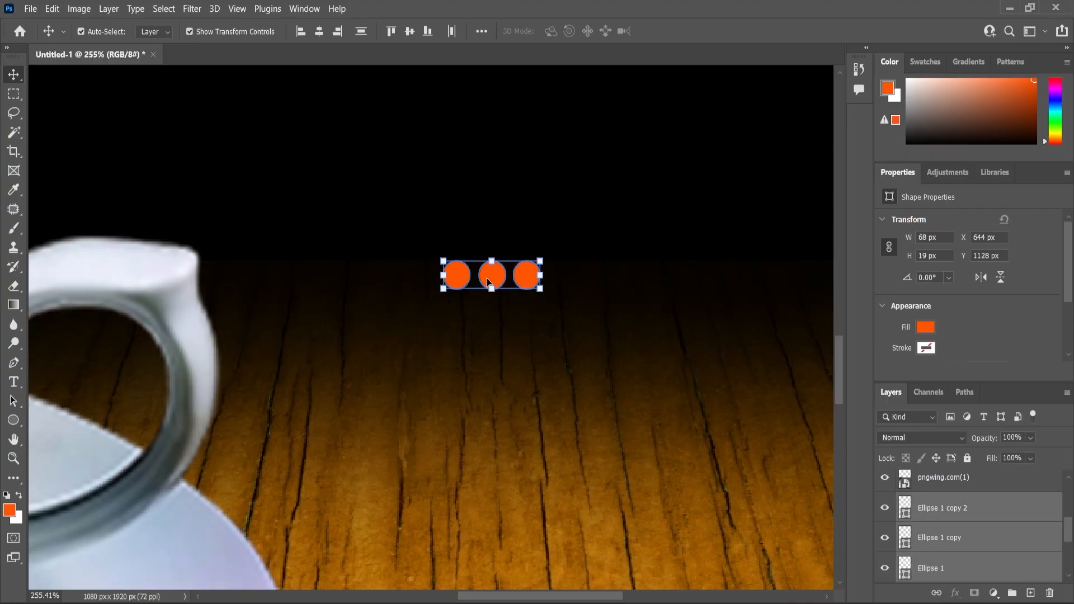
pyautogui.moveTo(488, 281); pyautogui.dragTo(448, 282)
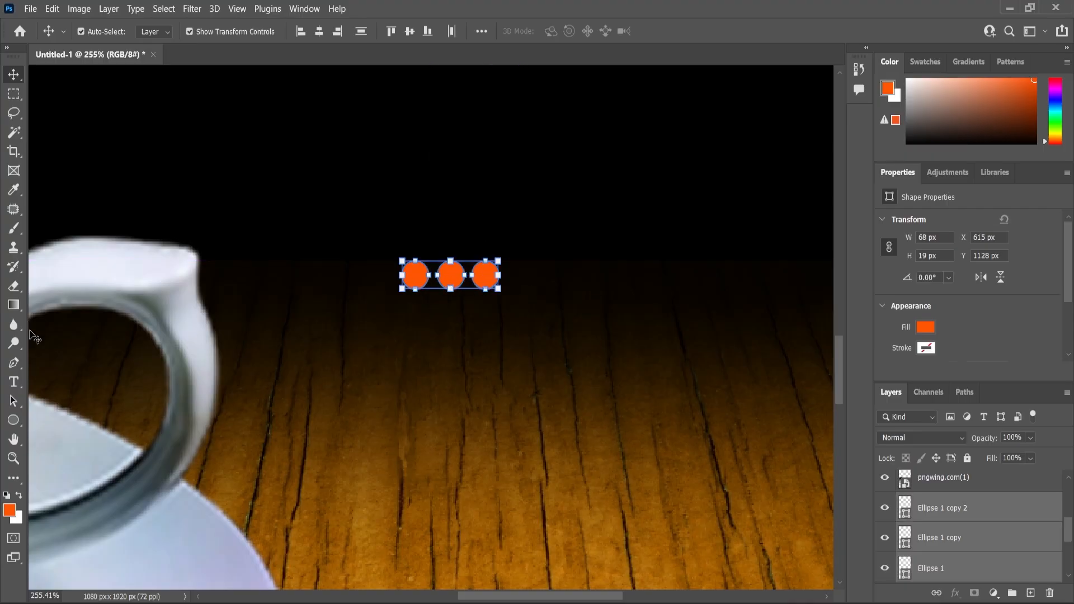
# Add a text layer reading "13 July 2025" at the circles
pyautogui.click(11, 386)
pyautogui.scroll(-1, 415, 350)
pyautogui.scroll(2, 414, 350)
pyautogui.click(414, 350)
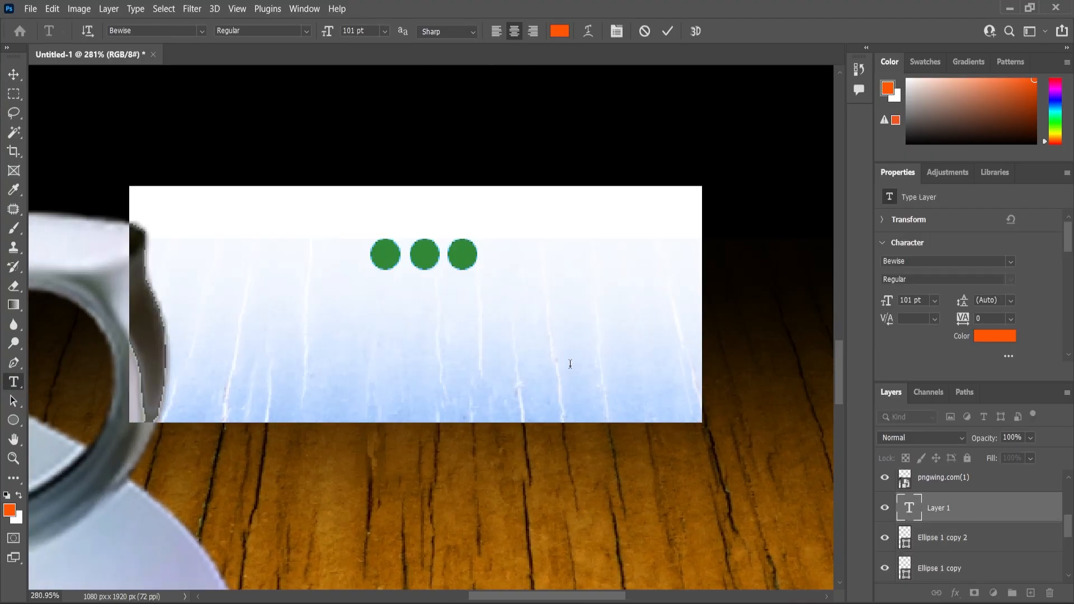
pyautogui.write('B')
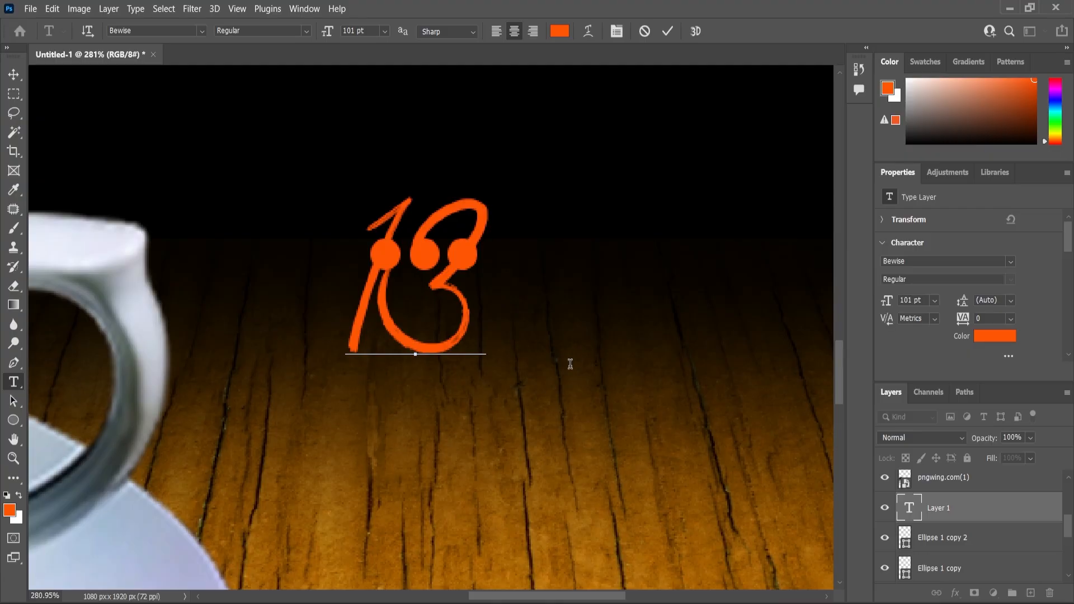
pyautogui.write(' July 2')
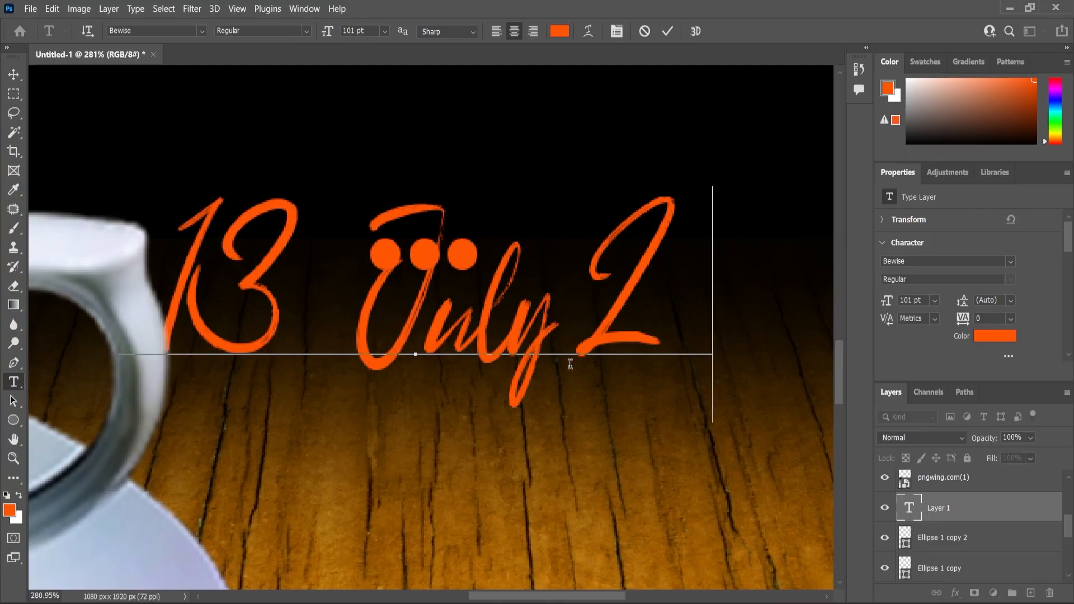
pyautogui.write('025')
# Format the whole date text in white Poppins Light
pyautogui.hotkey('ctrl', 'a')
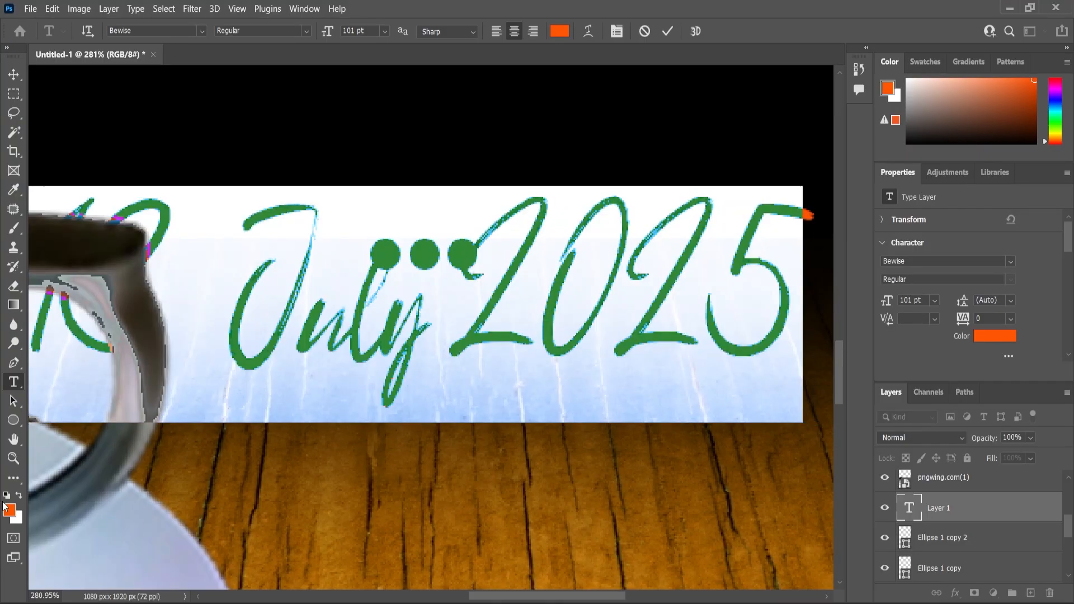
pyautogui.click(202, 31)
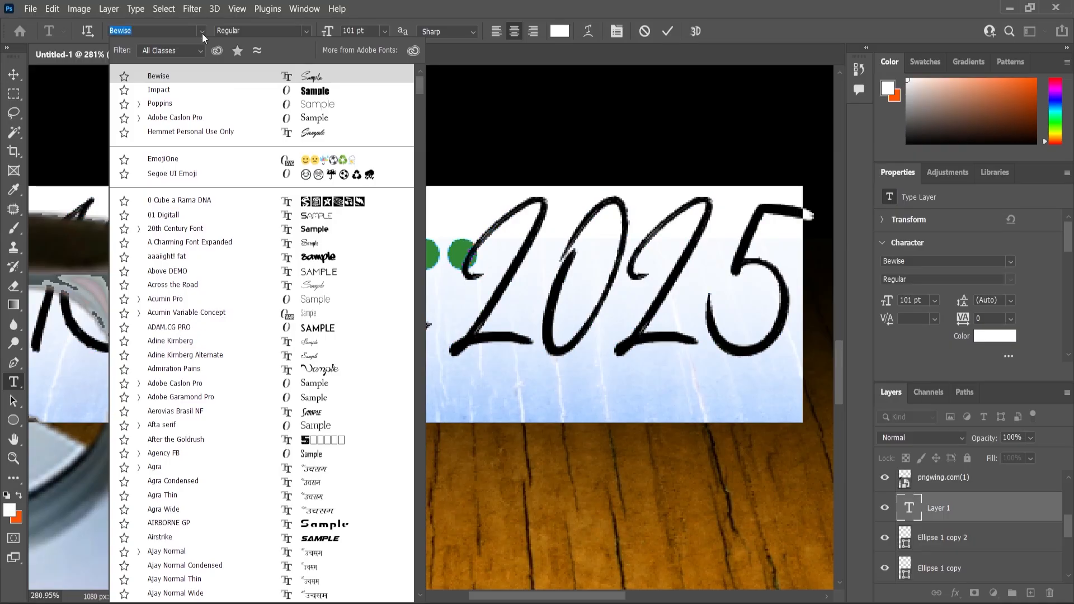
pyautogui.click(173, 102)
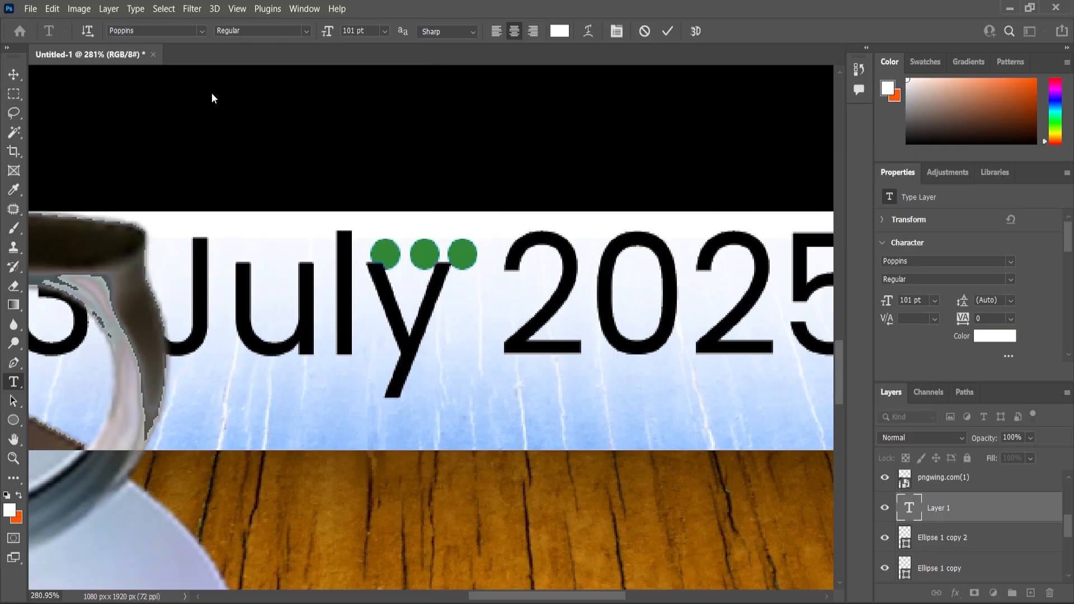
pyautogui.click(305, 31)
pyautogui.click(247, 92)
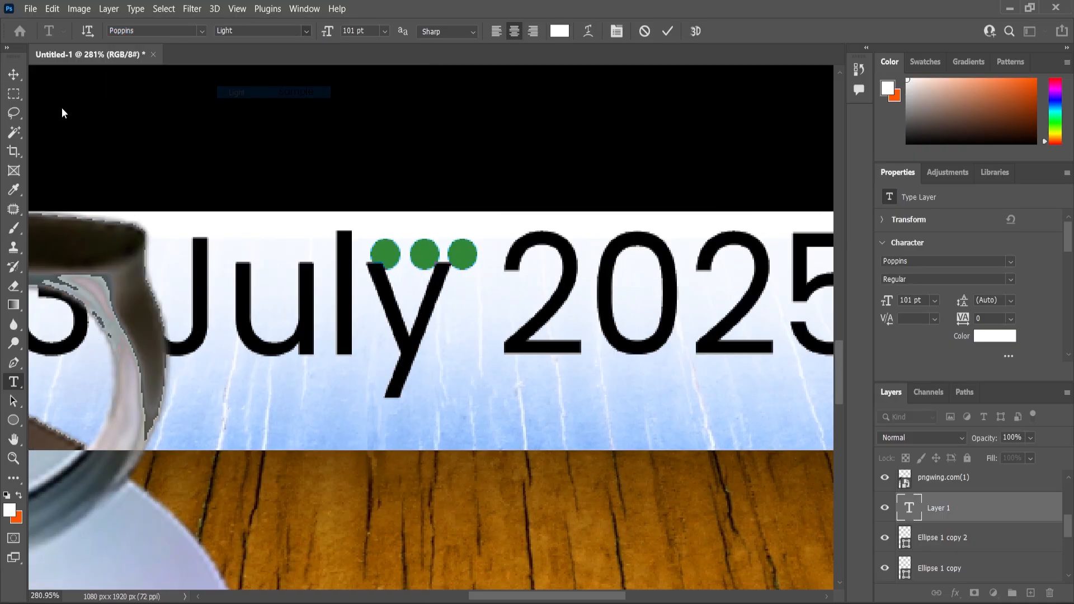
pyautogui.click(14, 76)
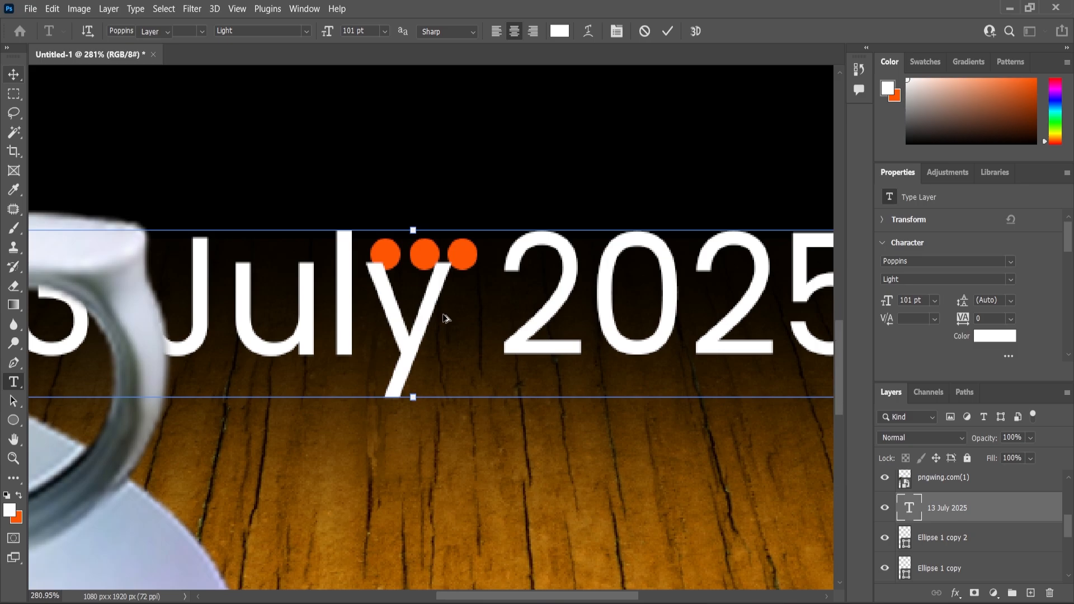
# Scale the date text down to about 28.8 pt and place it below the circles, left-aligned with the first circle
pyautogui.scroll(-4, 445, 317)
pyautogui.moveTo(632, 273); pyautogui.dragTo(487, 346)
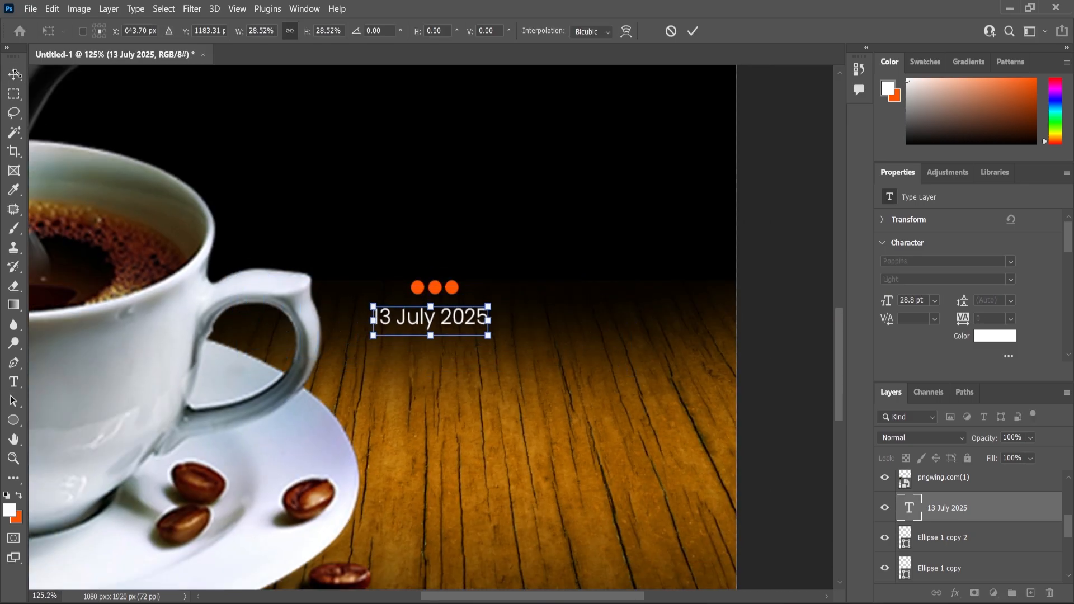
pyautogui.scroll(4, 446, 320)
pyautogui.press('Return')
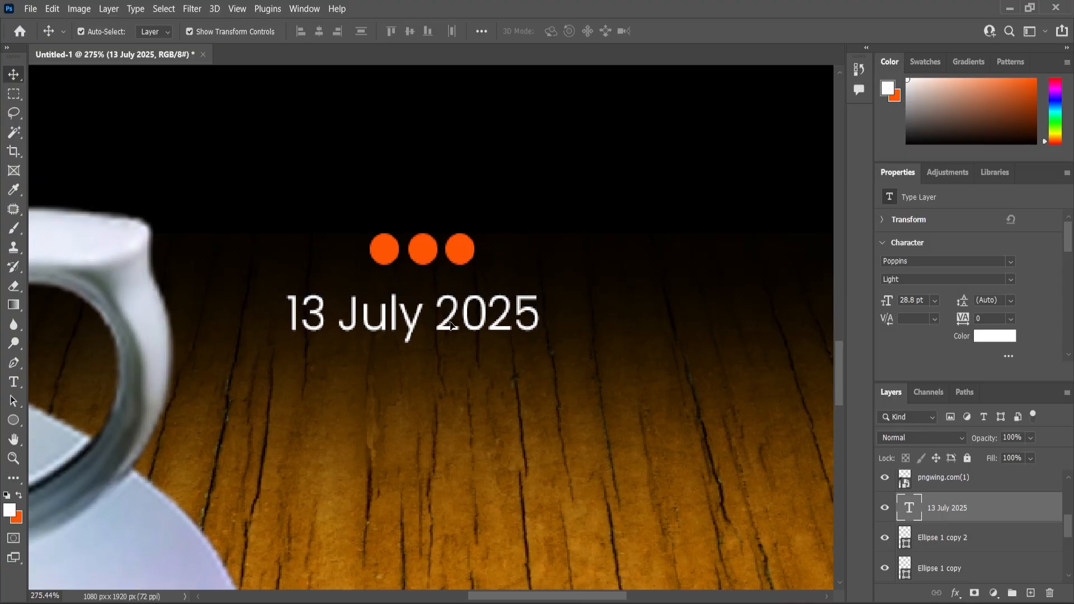
pyautogui.moveTo(444, 328); pyautogui.dragTo(527, 329)
# Enlarge the three circles and the date together to about 107% and shift them slightly toward the cup handle
pyautogui.scroll(-5, 424, 315)
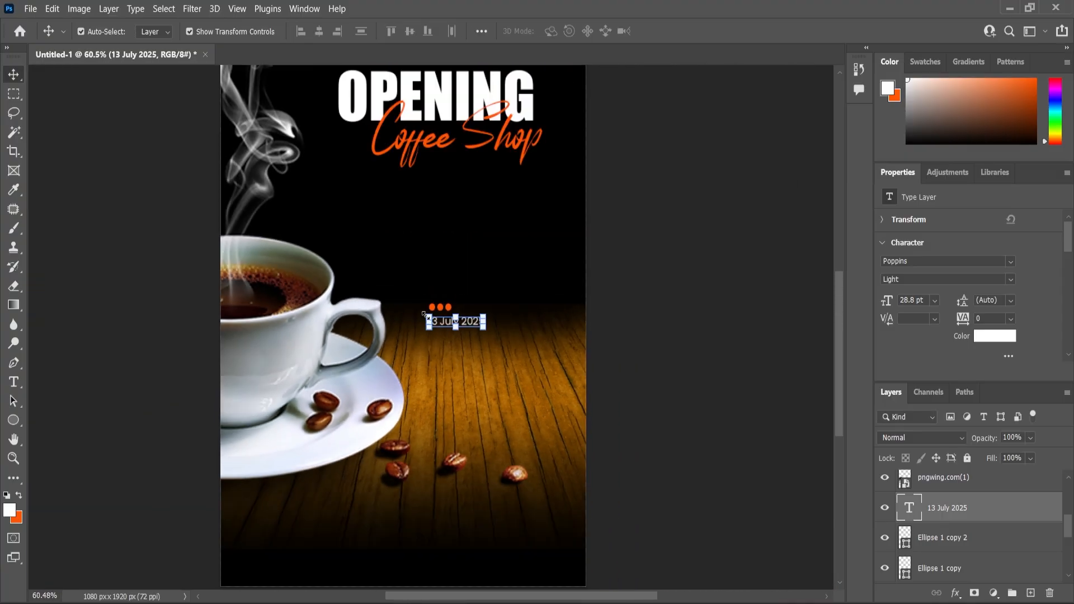
pyautogui.scroll(10, 442, 310)
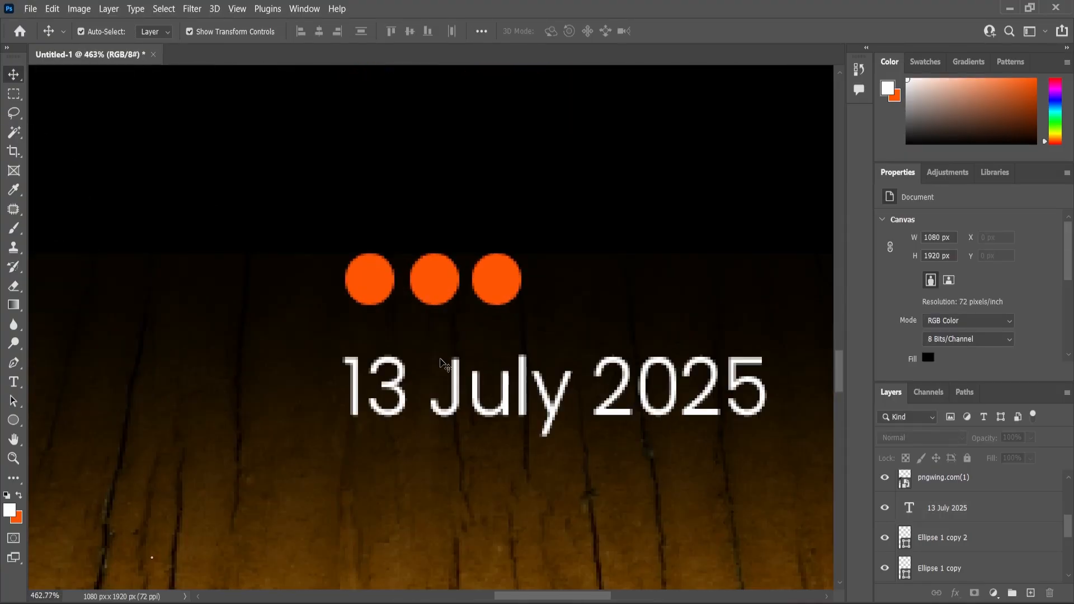
pyautogui.keyDown('shift'); pyautogui.click(447, 290); pyautogui.keyUp('shift')
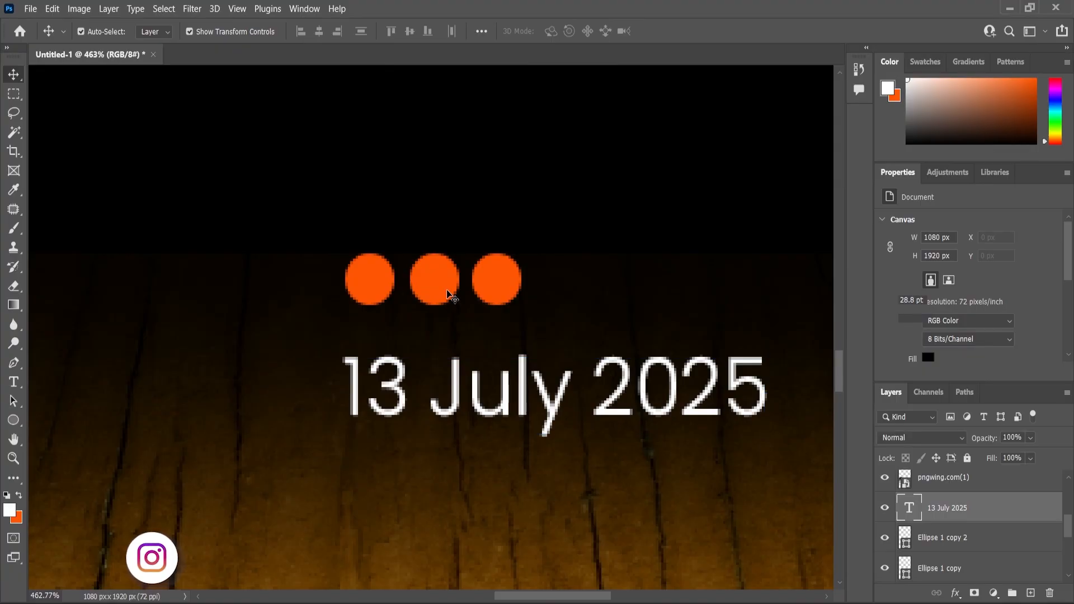
pyautogui.keyDown('shift'); pyautogui.click(367, 282); pyautogui.keyUp('shift')
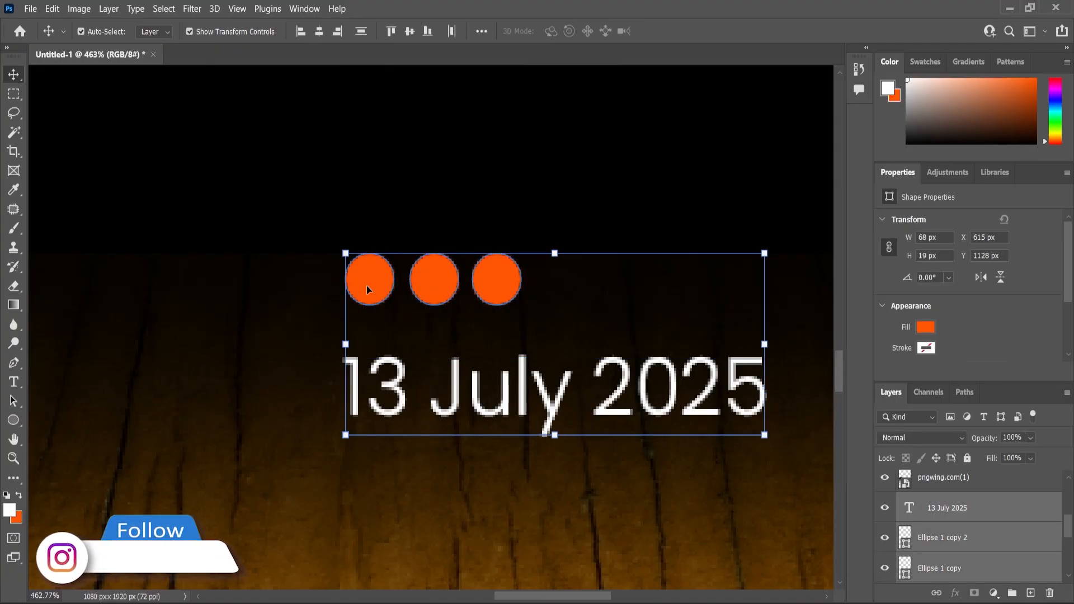
pyautogui.scroll(-6, 426, 308)
pyautogui.moveTo(550, 288); pyautogui.dragTo(557, 285)
pyautogui.moveTo(478, 346); pyautogui.dragTo(455, 349)
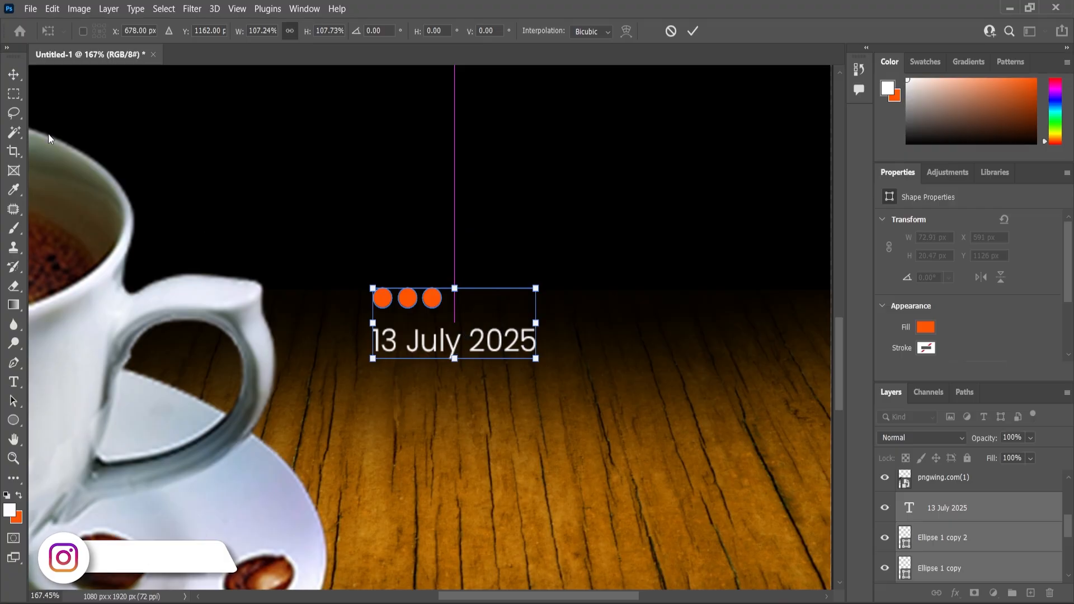
pyautogui.click(14, 74)
pyautogui.scroll(-7, 403, 340)
pyautogui.click(616, 386)
# Draw a white-filled rectangle about 192 × 56 px below the date text
pyautogui.scroll(7, 487, 347)
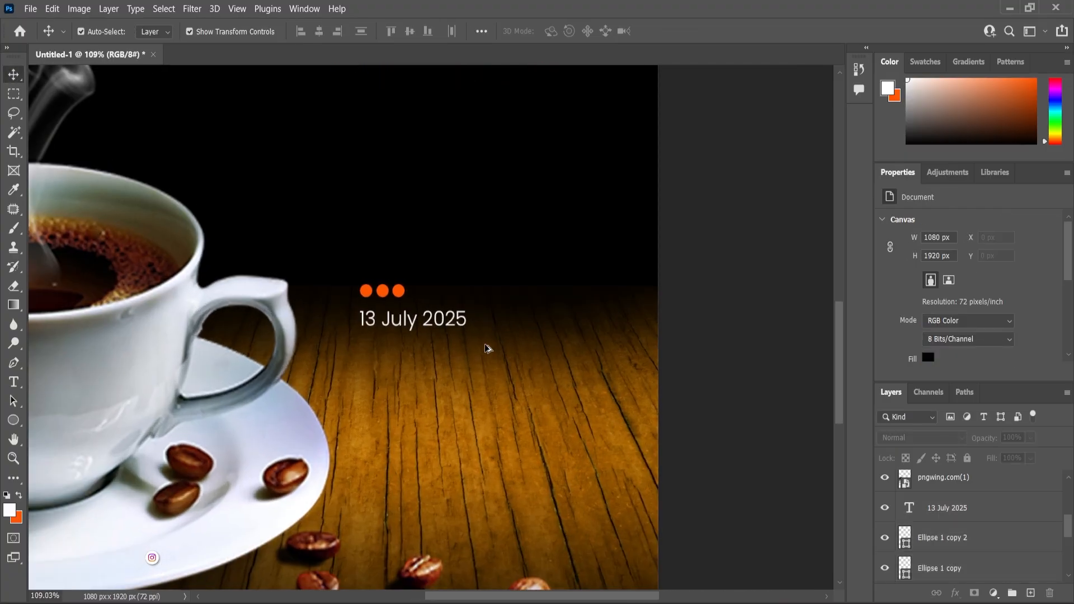
pyautogui.rightClick(14, 421)
pyautogui.click(47, 424)
pyautogui.scroll(3, 338, 361)
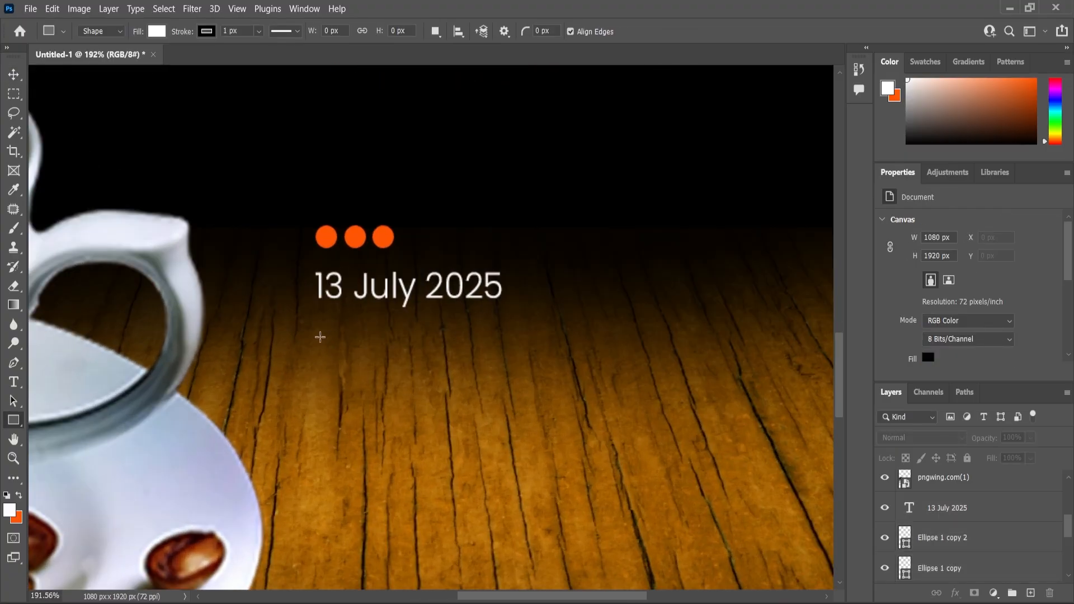
pyautogui.moveTo(320, 337); pyautogui.dragTo(524, 399)
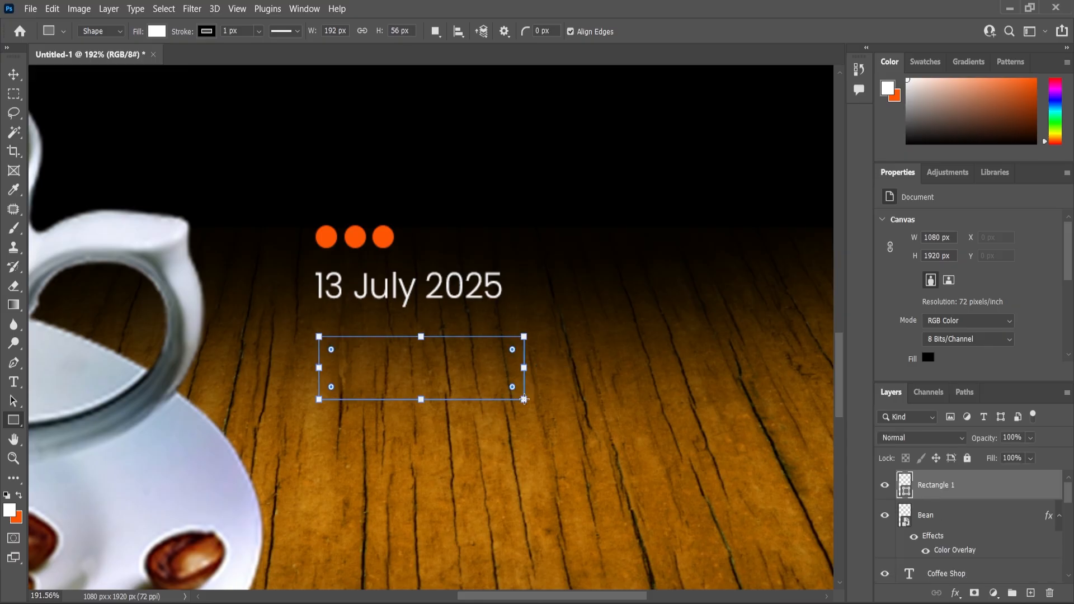
# Fill the rectangle below the date with the orange used for the circles and remove its stroke
pyautogui.click(927, 328)
pyautogui.click(894, 407)
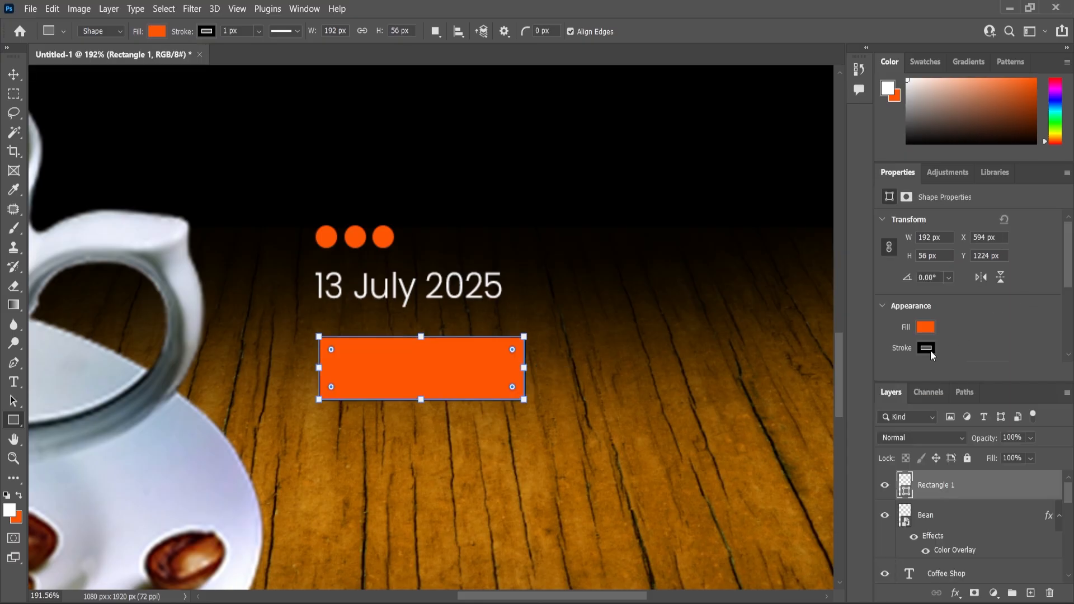
pyautogui.click(927, 327)
# Round the orange rectangle's corners to about 8 px and left-align it with the date text just above
pyautogui.scroll(3, 533, 340)
pyautogui.moveTo(532, 339); pyautogui.dragTo(531, 342)
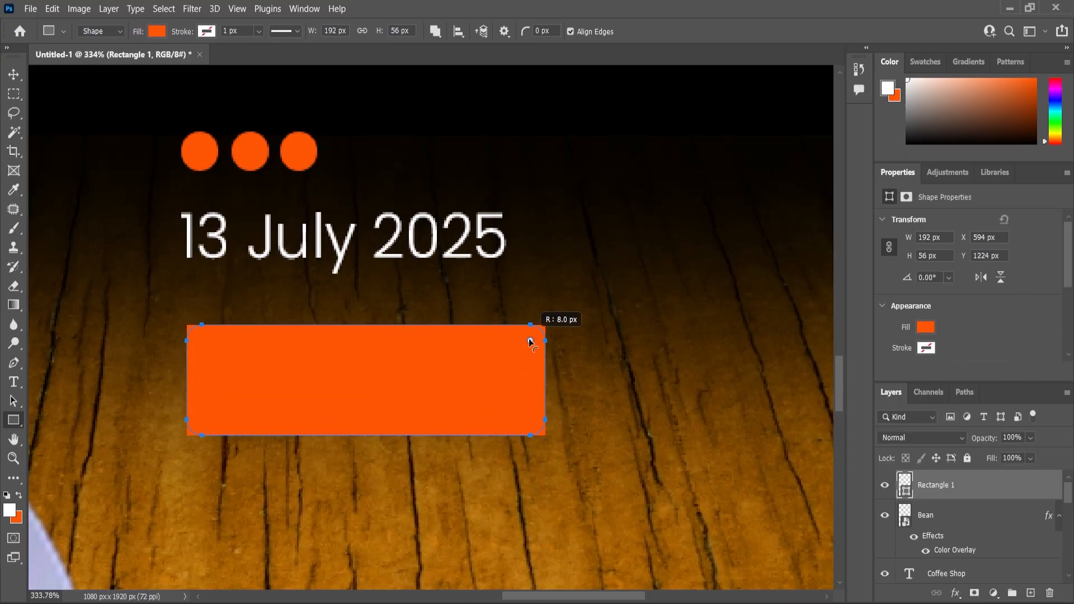
pyautogui.press('v')
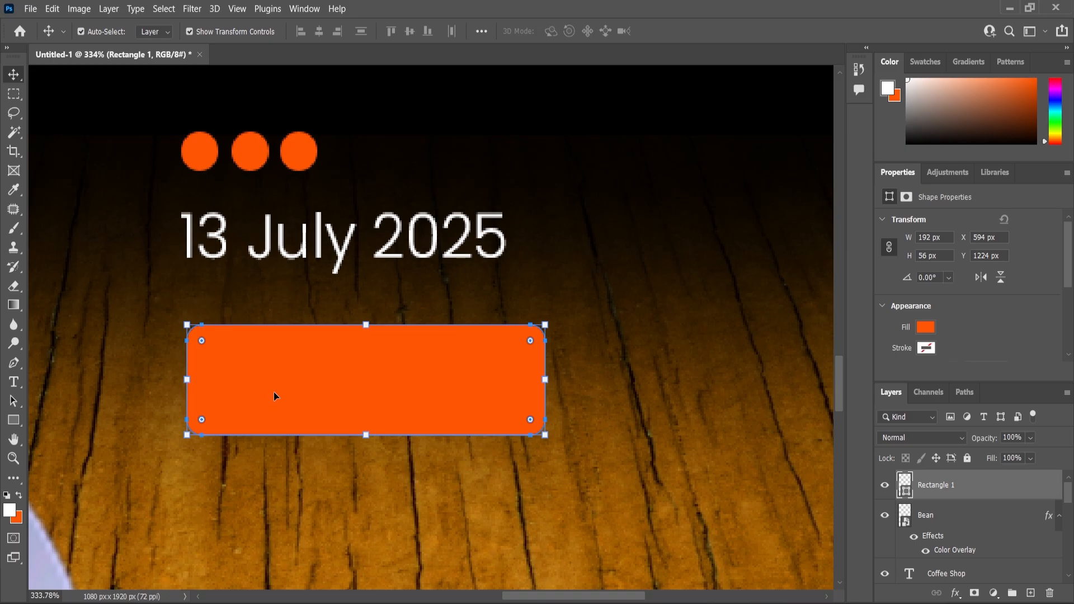
pyautogui.moveTo(274, 392); pyautogui.dragTo(273, 378)
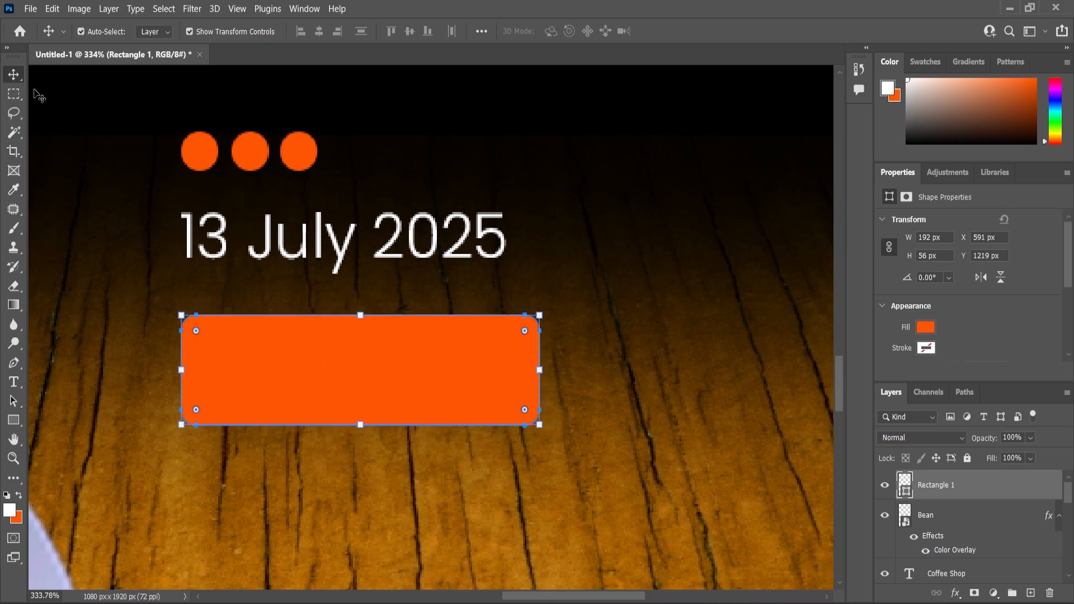
# Duplicate the date text onto the orange rectangle and bring the copy's layer above the rectangle's layer
pyautogui.click(339, 248)
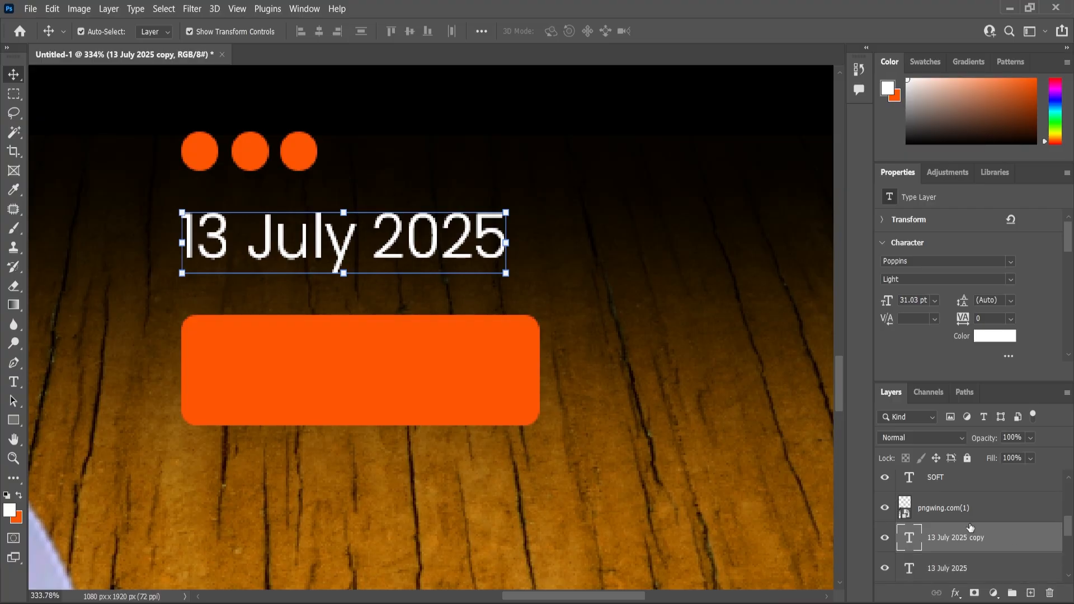
pyautogui.scroll(-1, 960, 536)
pyautogui.moveTo(395, 262); pyautogui.dragTo(411, 377)
pyautogui.moveTo(964, 515); pyautogui.dragTo(953, 464)
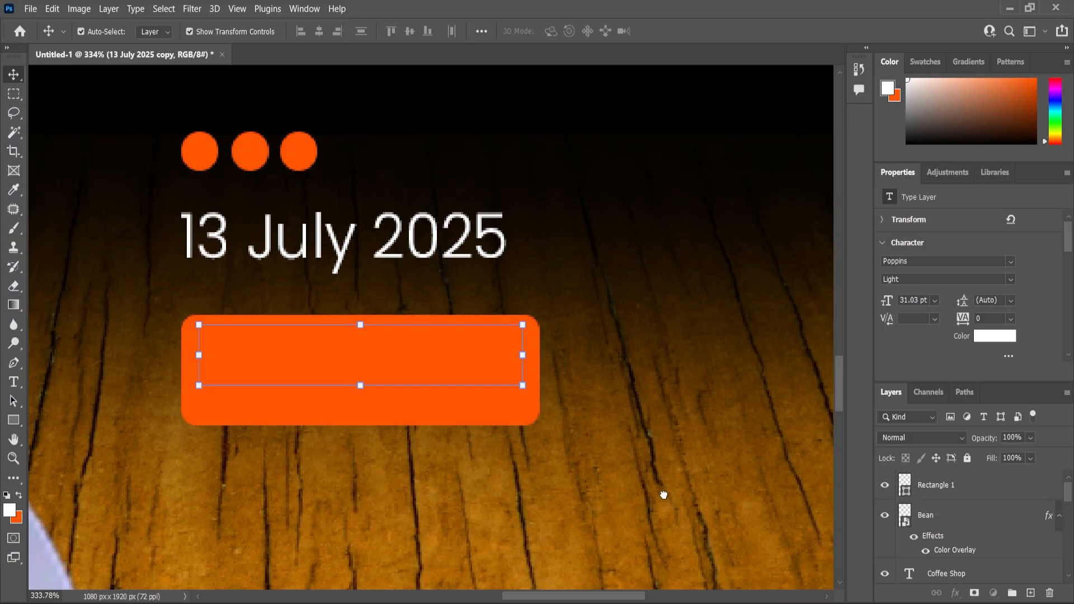
# Replace the copied date on the orange rectangle with the text VISIT NOW
pyautogui.click(17, 382)
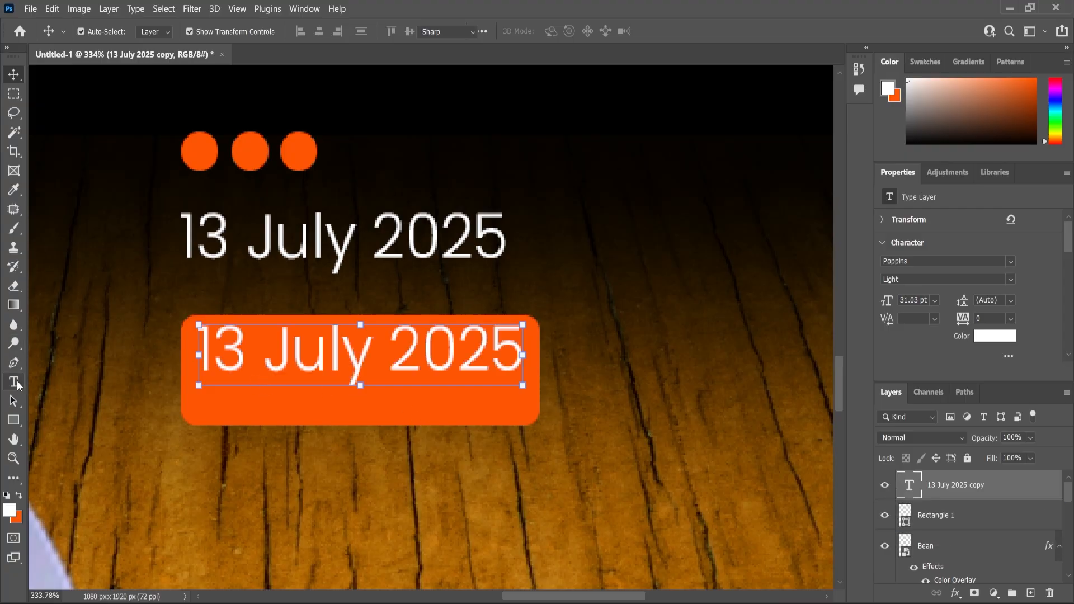
pyautogui.tripleClick(288, 351)
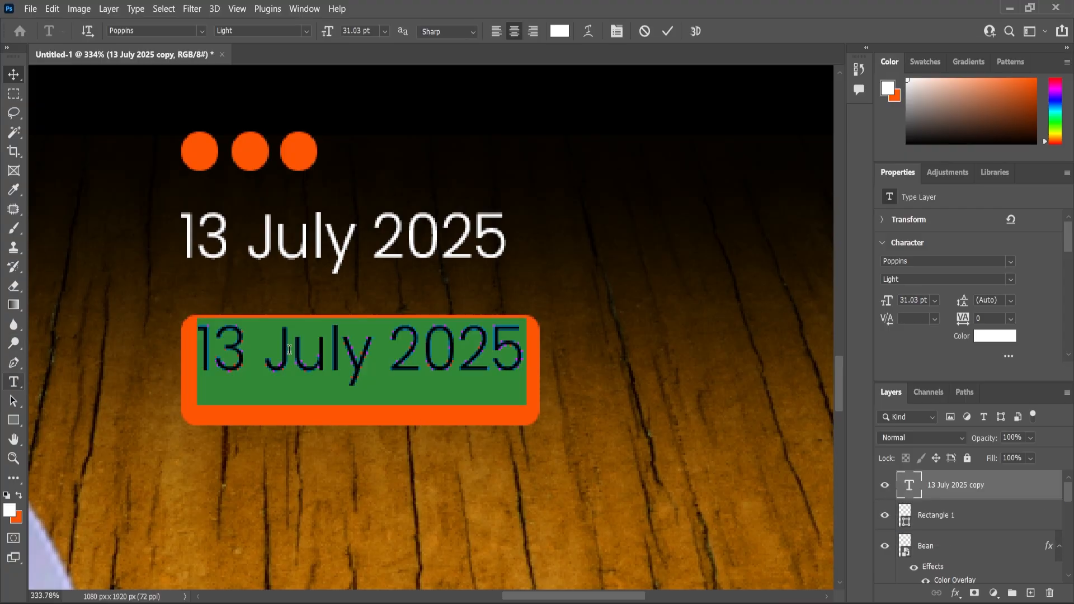
pyautogui.write('VI')
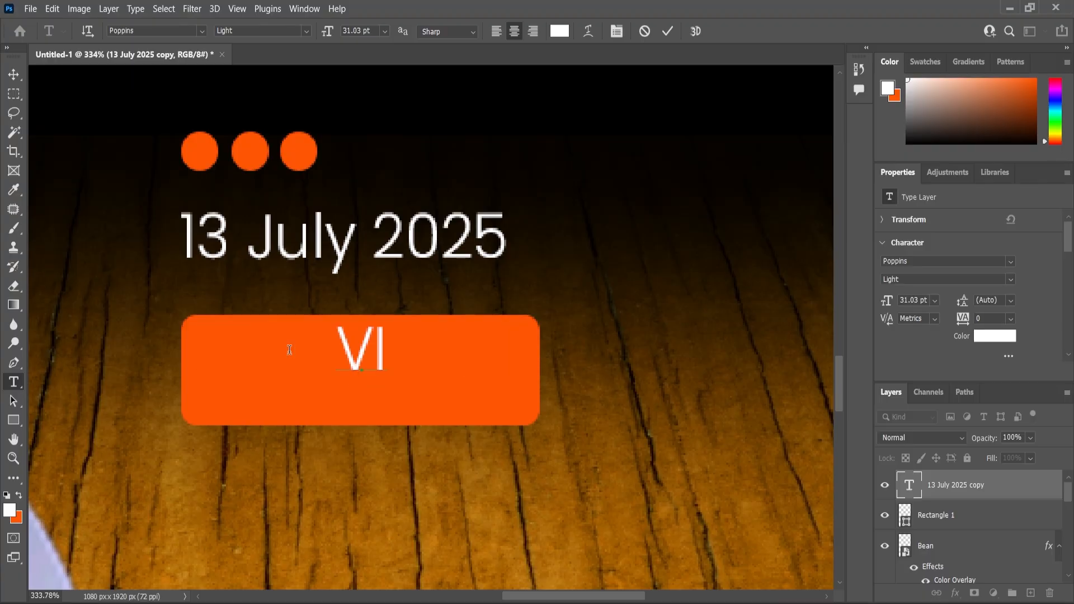
pyautogui.write('SIT NOW')
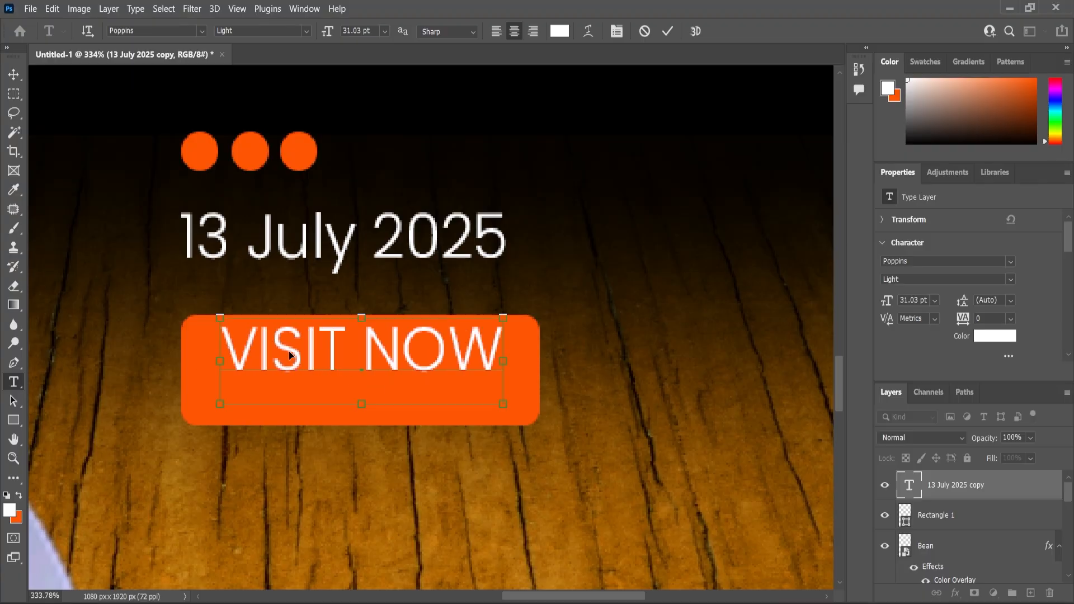
# Set the whole VISIT NOW text to Poppins SemiBold
pyautogui.hotkey('ctrl', 'a')
pyautogui.click(303, 32)
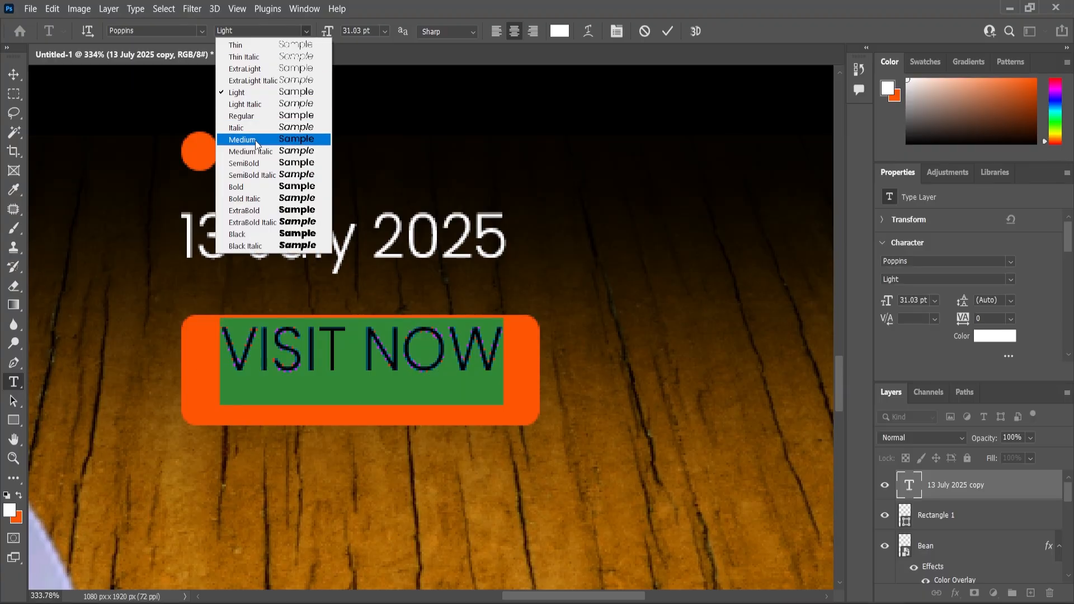
pyautogui.click(251, 168)
pyautogui.click(430, 344)
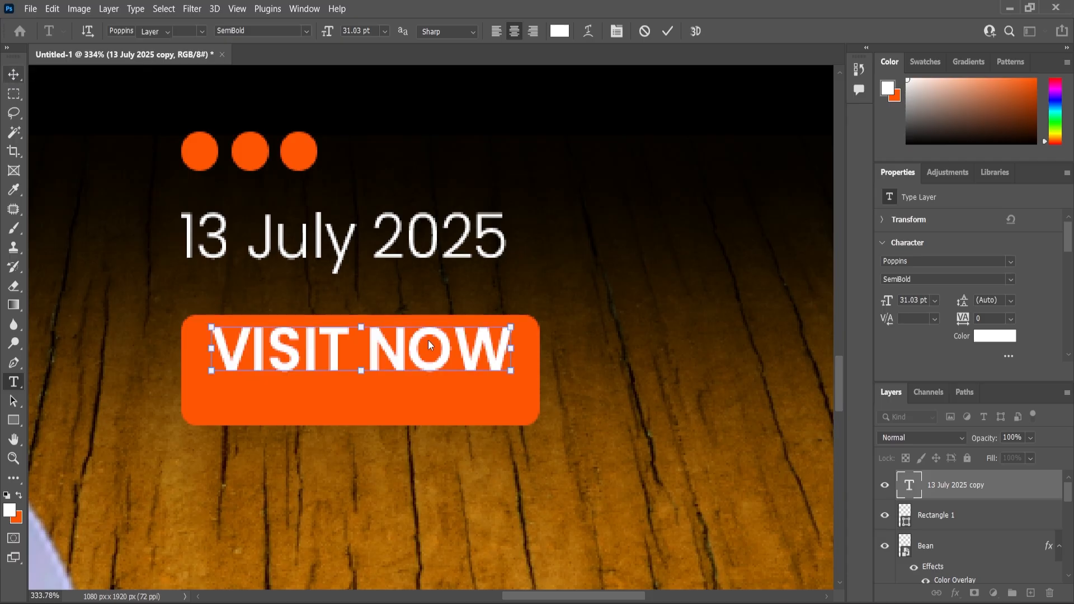
# Center the VISIT NOW text on the orange rectangle and enlarge it to about 104.7%
pyautogui.moveTo(400, 362); pyautogui.dragTo(400, 374)
pyautogui.scroll(4, 361, 358)
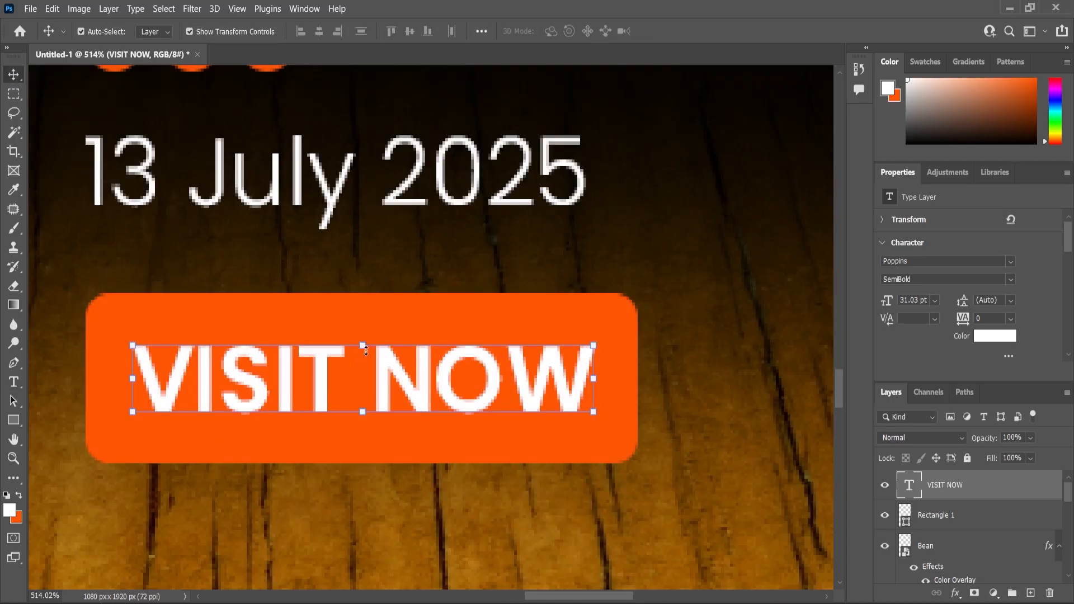
pyautogui.scroll(-4, 395, 354)
pyautogui.moveTo(524, 346); pyautogui.dragTo(527, 336)
pyautogui.click(14, 75)
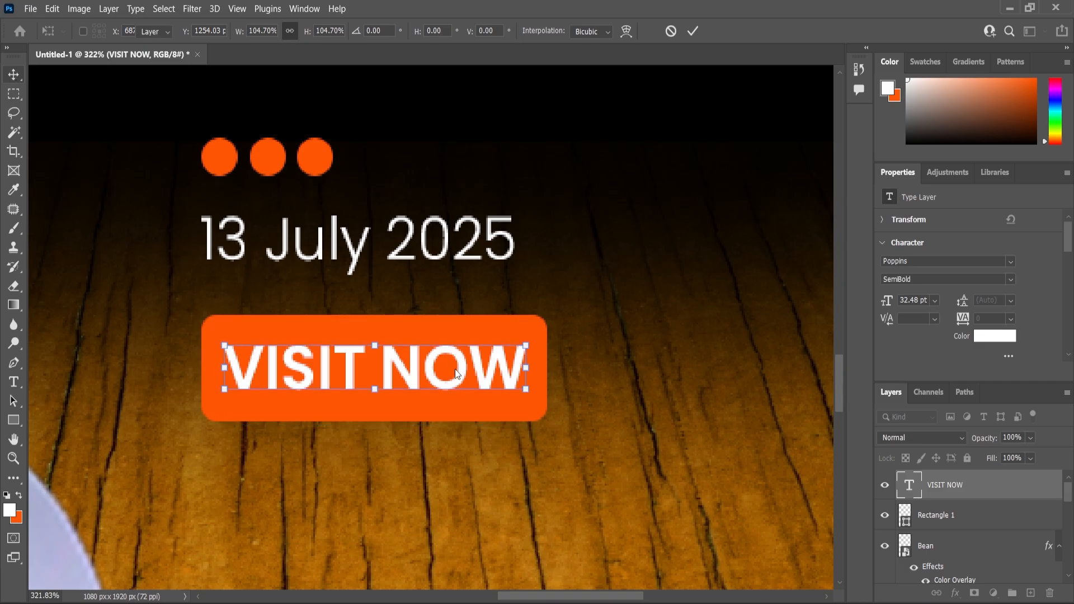
# Add a Multiply drop shadow to the orange rectangle with about 68% opacity and a 10 px size
pyautogui.click(513, 417)
pyautogui.click(955, 594)
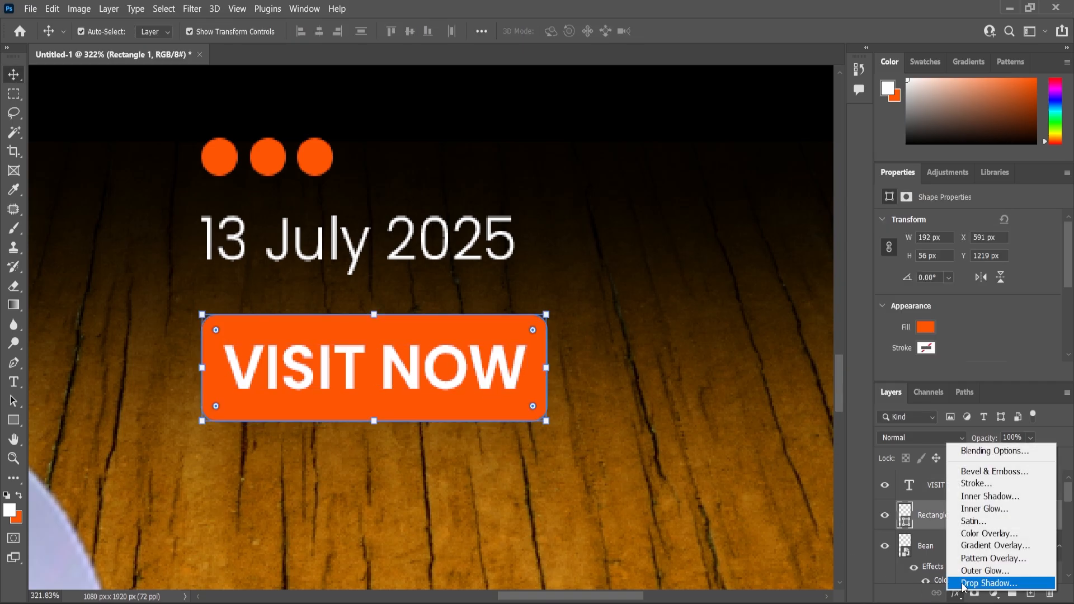
pyautogui.click(983, 584)
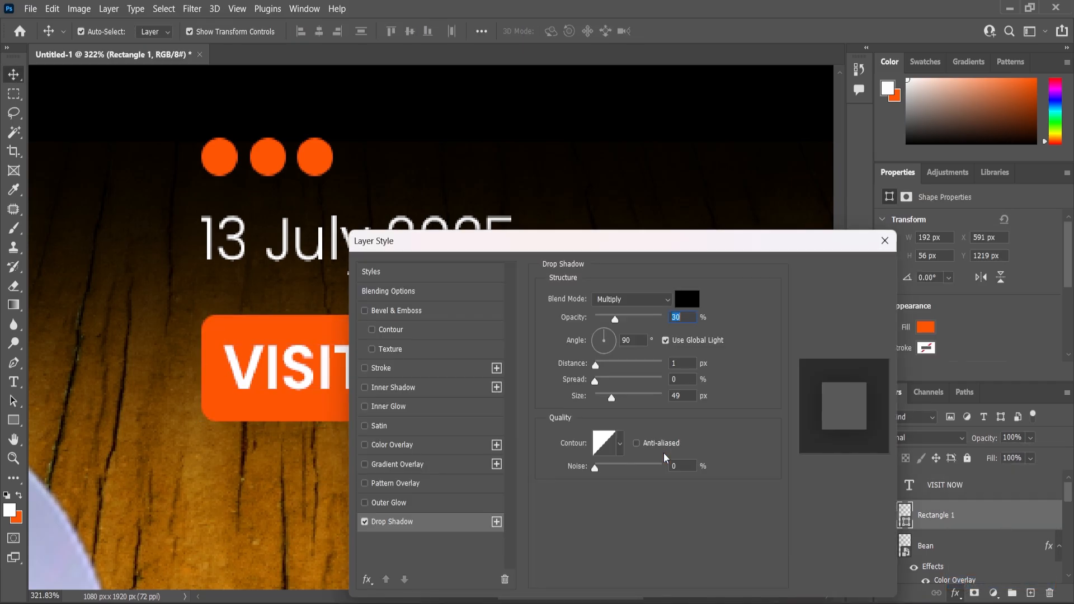
pyautogui.moveTo(619, 318); pyautogui.dragTo(629, 320)
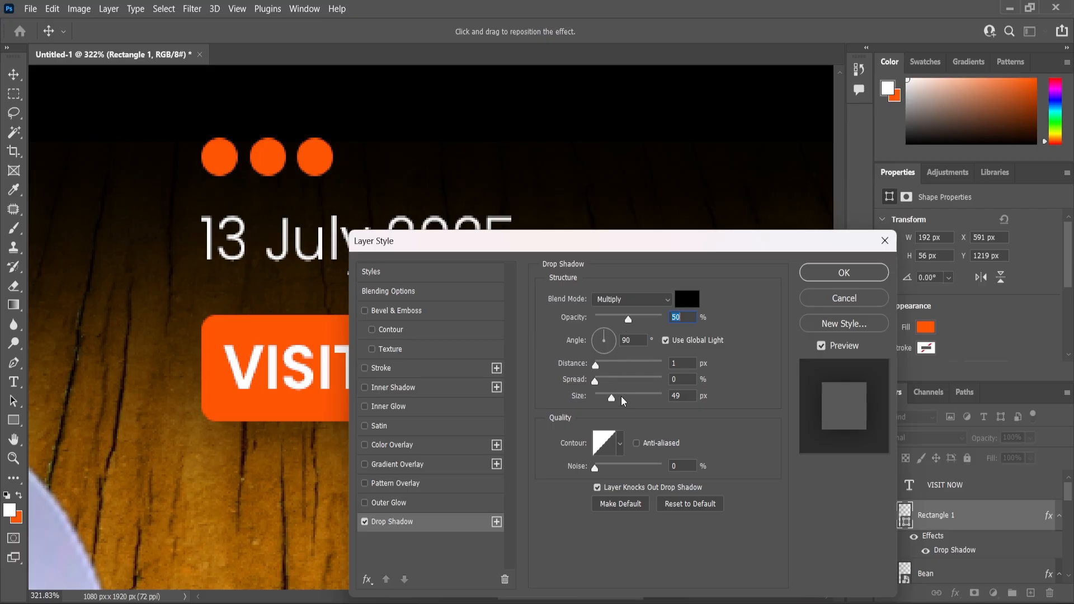
pyautogui.moveTo(612, 398); pyautogui.dragTo(608, 400)
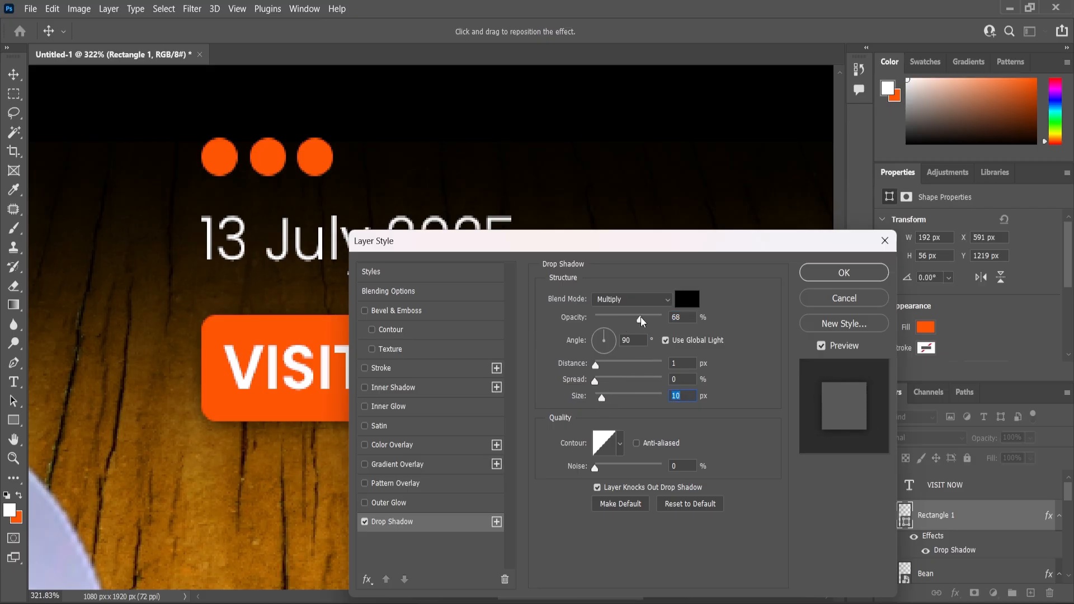
pyautogui.click(845, 272)
# Duplicate the date text straight down to below the VISIT NOW button
pyautogui.scroll(-5, 335, 277)
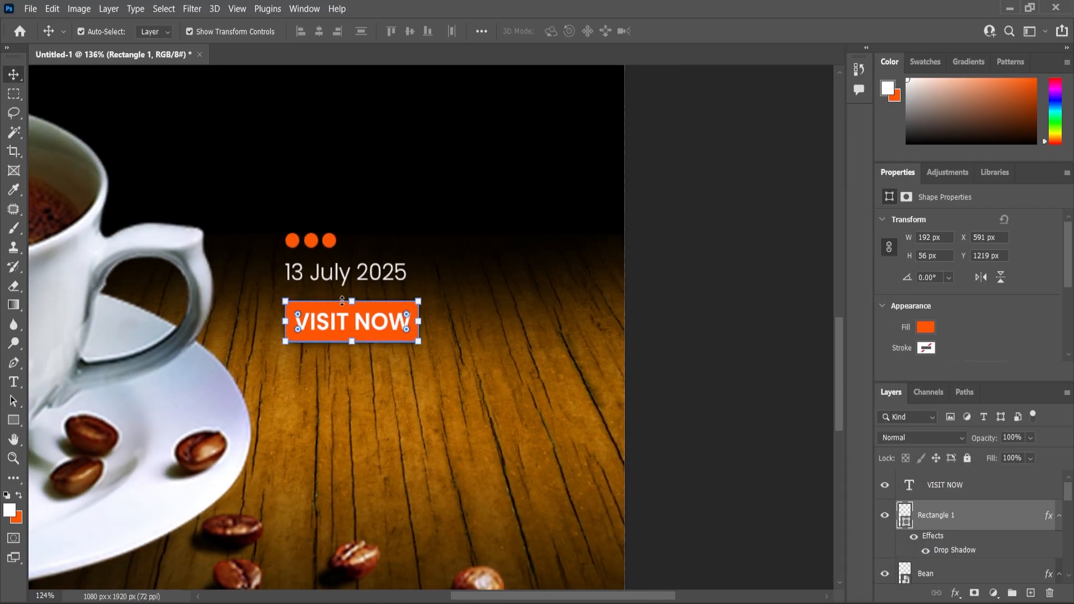
pyautogui.scroll(-2, 342, 301)
pyautogui.click(445, 324)
pyautogui.scroll(5, 387, 280)
pyautogui.click(372, 280)
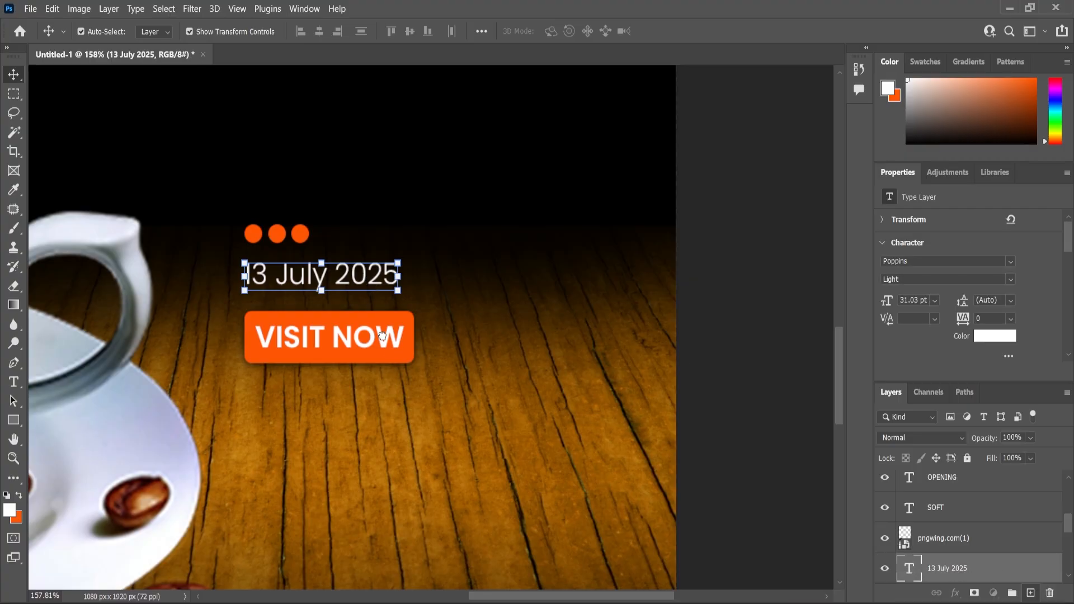
pyautogui.moveTo(321, 284); pyautogui.dragTo(327, 410)
pyautogui.doubleClick(327, 408)
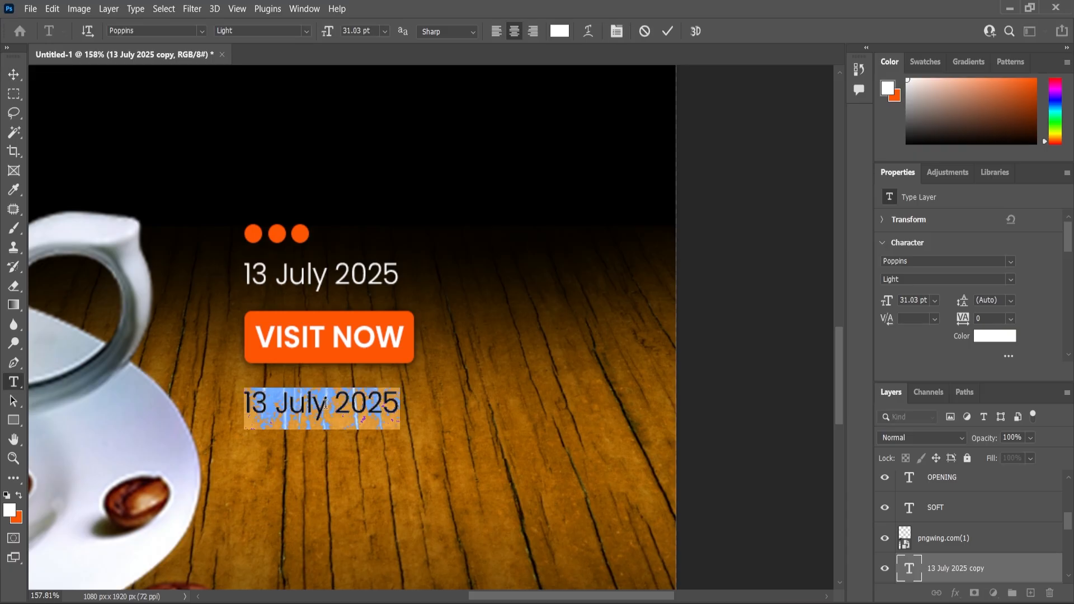
pyautogui.click(326, 404)
pyautogui.hotkey('ctrl', 'a')
pyautogui.write('W')
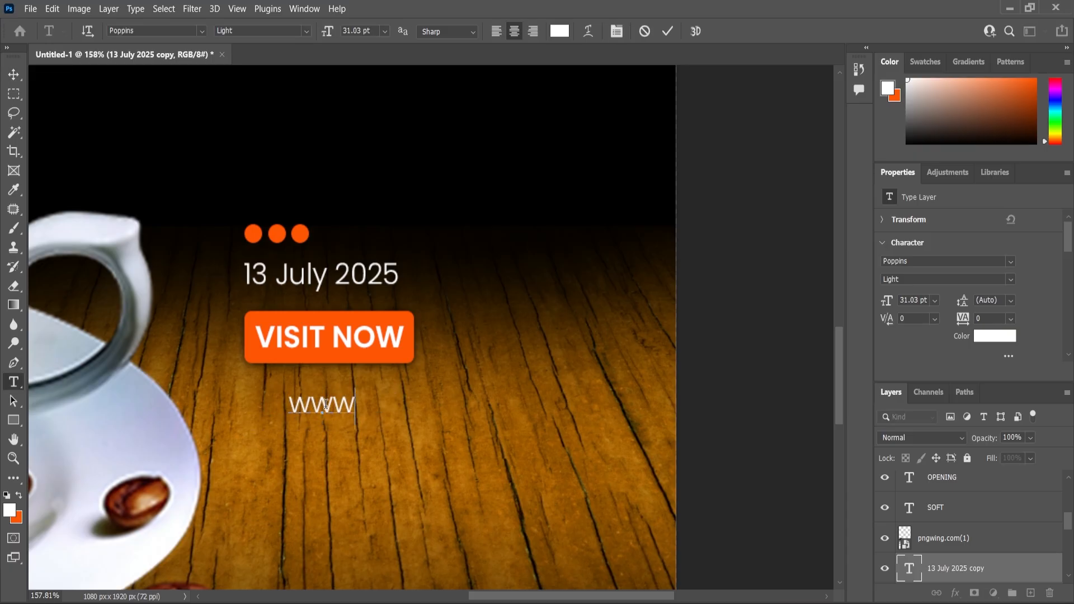
pyautogui.write('ww.neetcr')
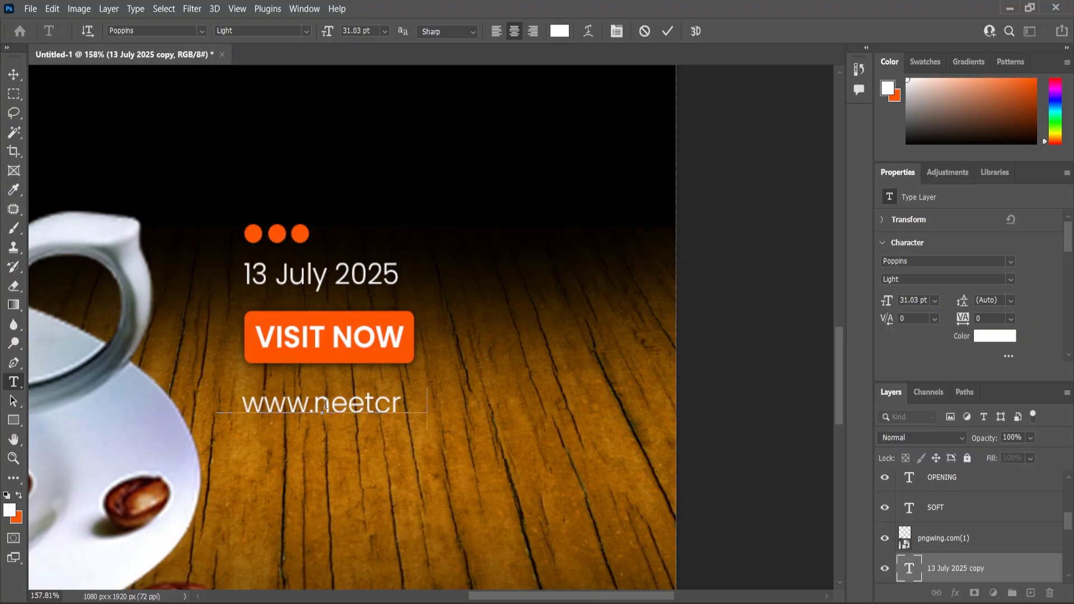
pyautogui.write('eationz.com')
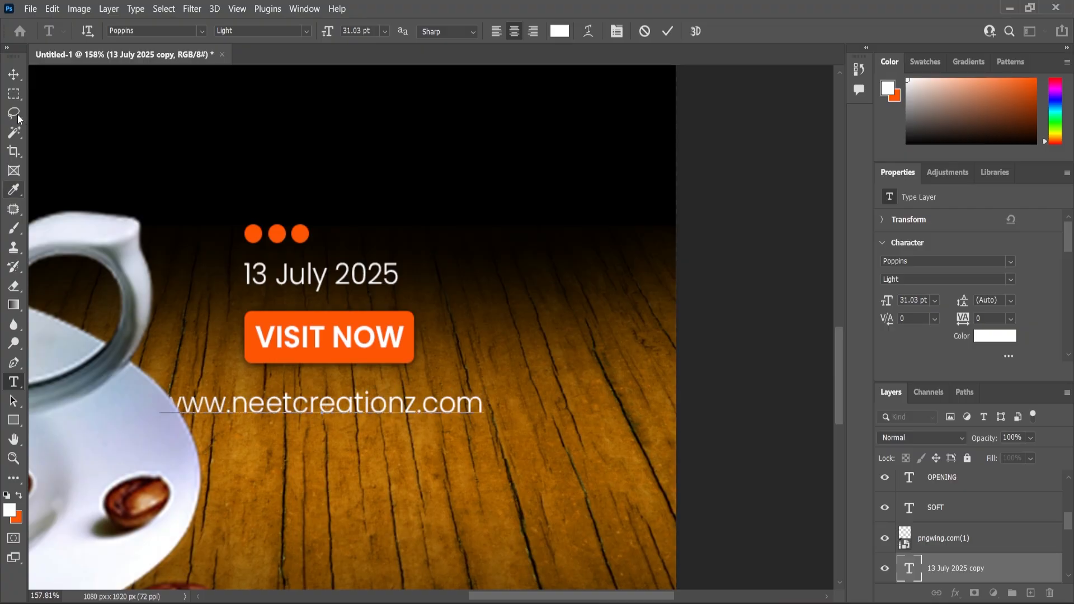
# Move the website address so its left edge lines up with the VISIT NOW button, and deselect it
pyautogui.click(13, 75)
pyautogui.moveTo(340, 412); pyautogui.dragTo(427, 411)
pyautogui.scroll(-5, 427, 412)
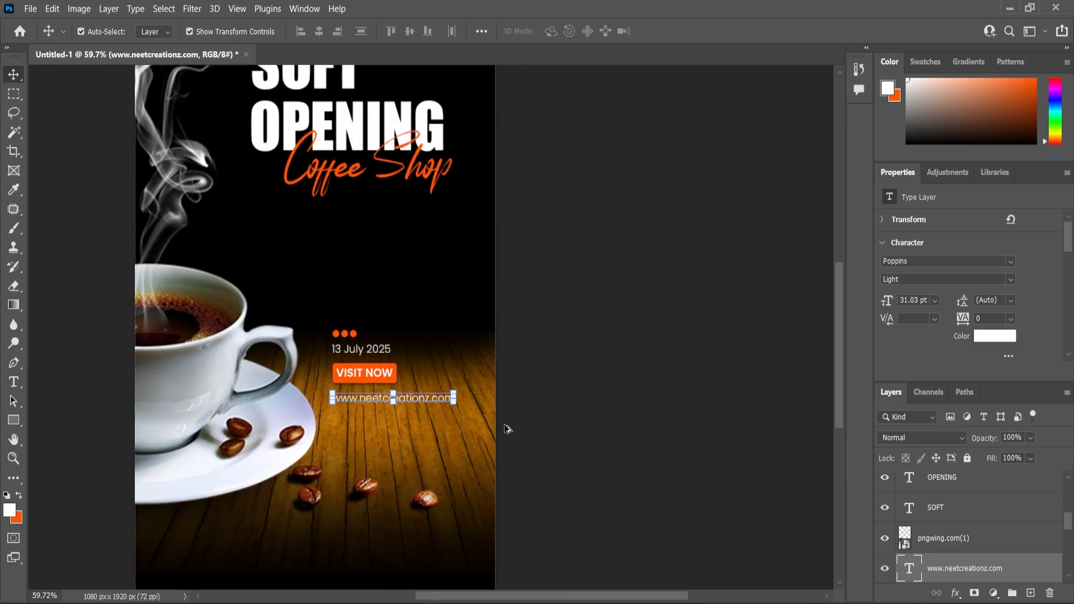
pyautogui.click(609, 385)
pyautogui.scroll(-2, 609, 385)
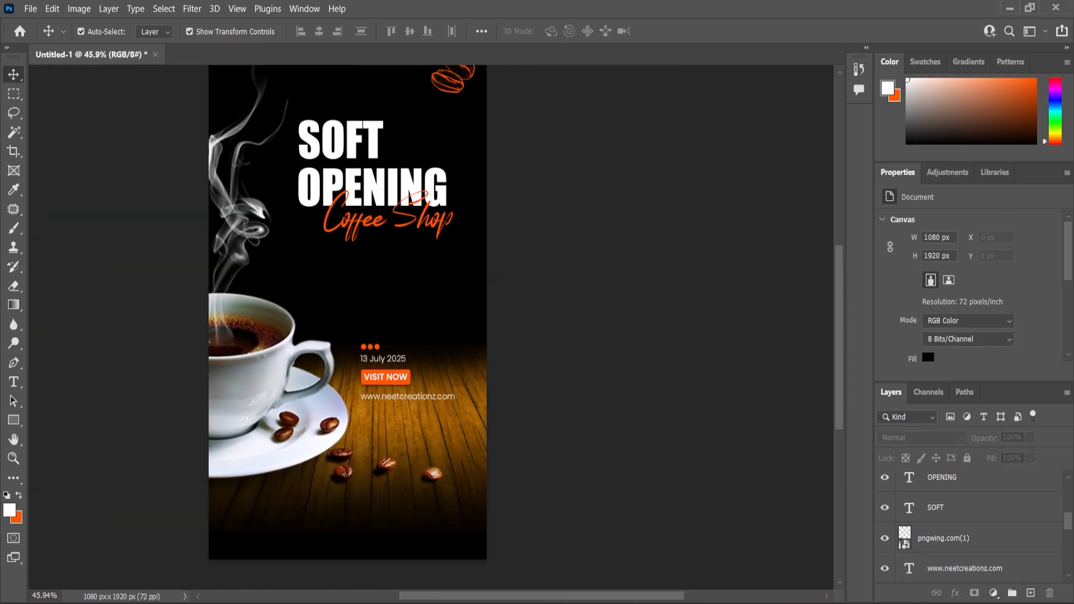
pyautogui.scroll(-2, 491, 437)
pyautogui.scroll(2, 491, 436)
# Apply a Levels adjustment to the wooden table layer with black input 6, midtones 0.84 and white input 255
pyautogui.click(435, 438)
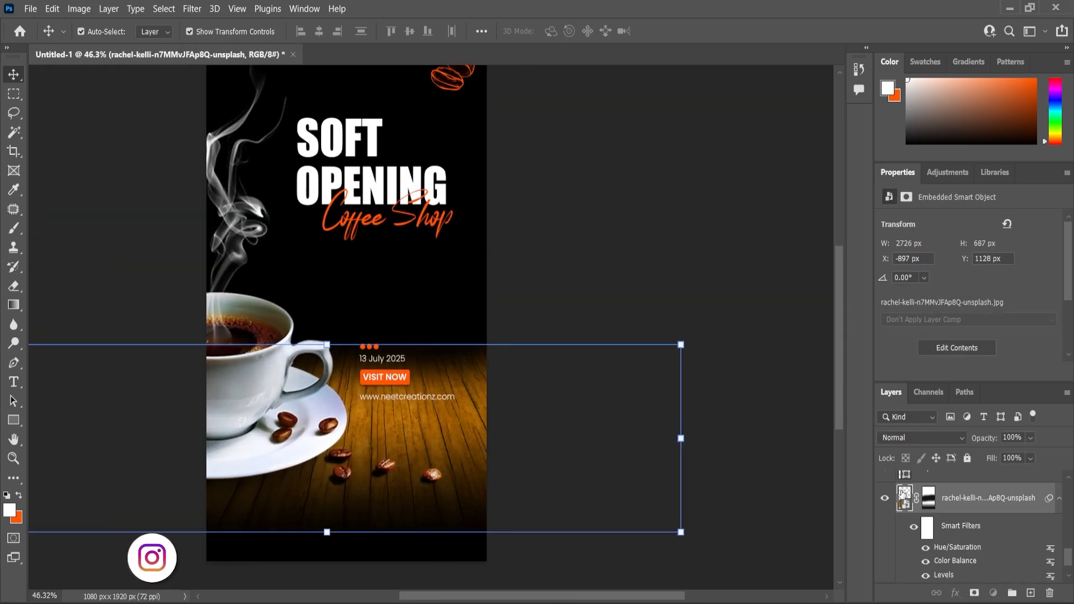
pyautogui.click(79, 9)
pyautogui.moveTo(96, 41)
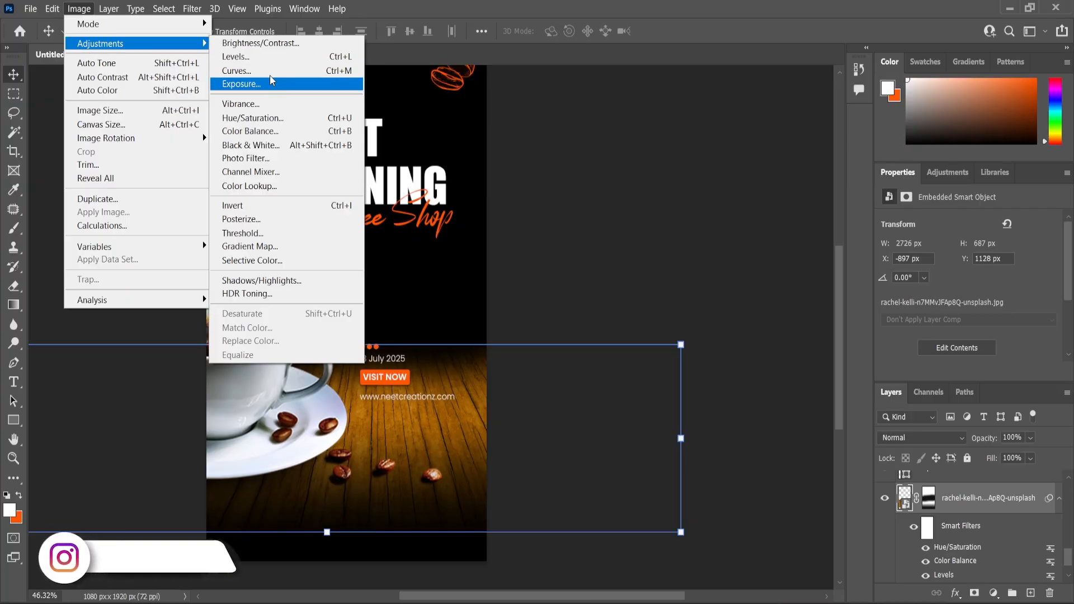
pyautogui.click(280, 58)
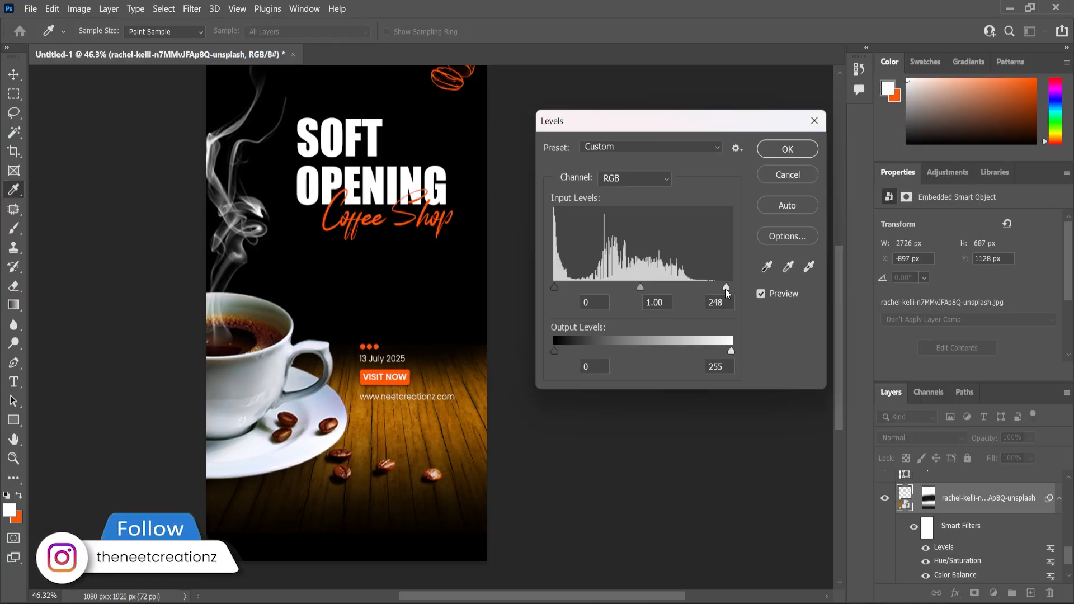
pyautogui.moveTo(646, 289); pyautogui.dragTo(653, 289)
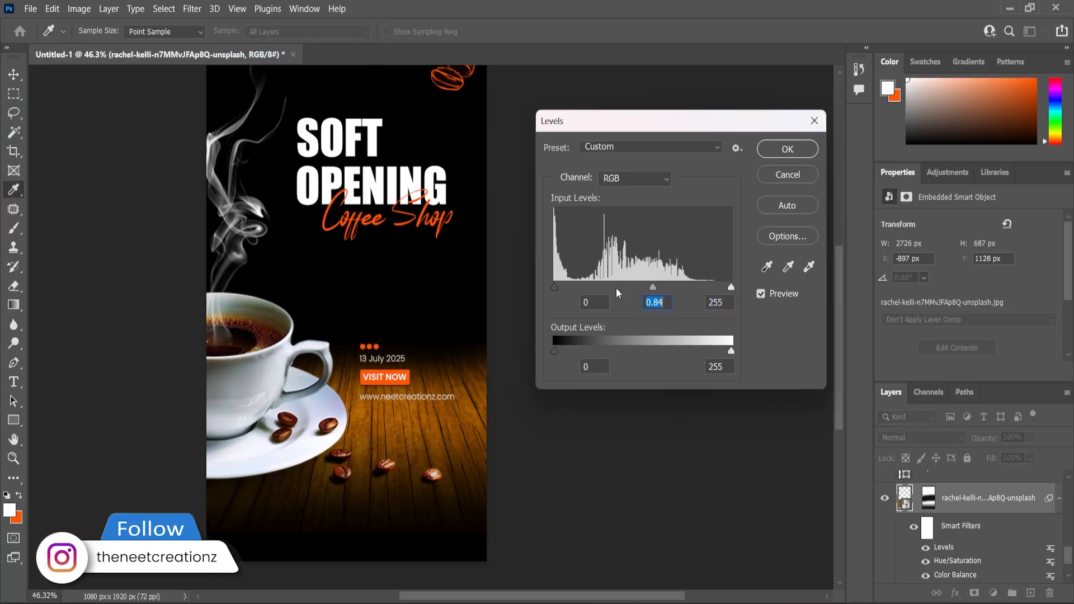
pyautogui.moveTo(555, 287); pyautogui.dragTo(559, 287)
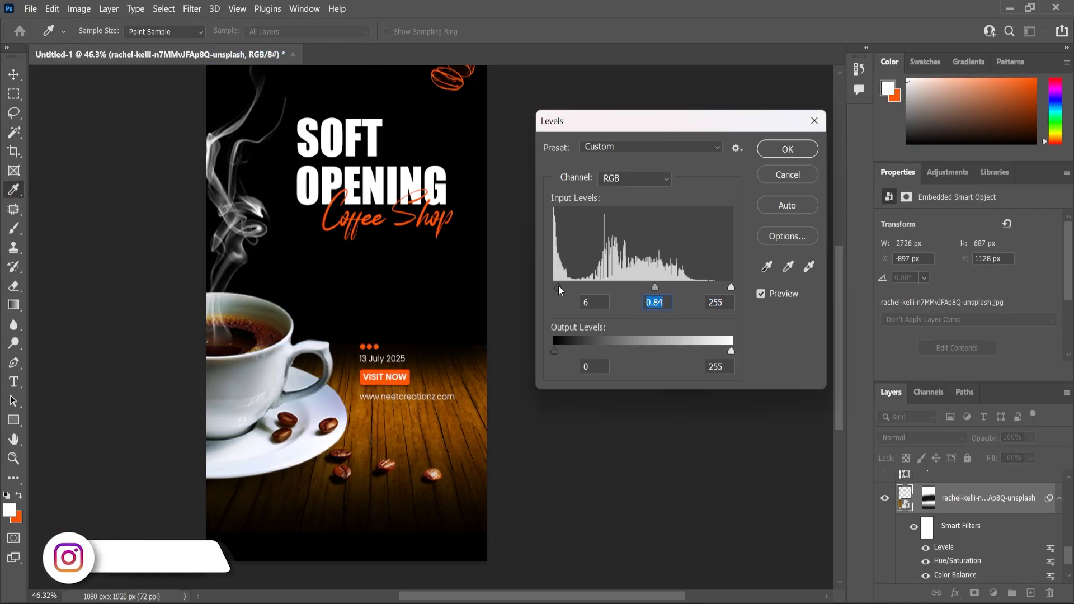
pyautogui.click(794, 158)
pyautogui.scroll(-4, 673, 294)
pyautogui.click(671, 294)
pyautogui.scroll(-3, 506, 335)
pyautogui.scroll(8, 466, 415)
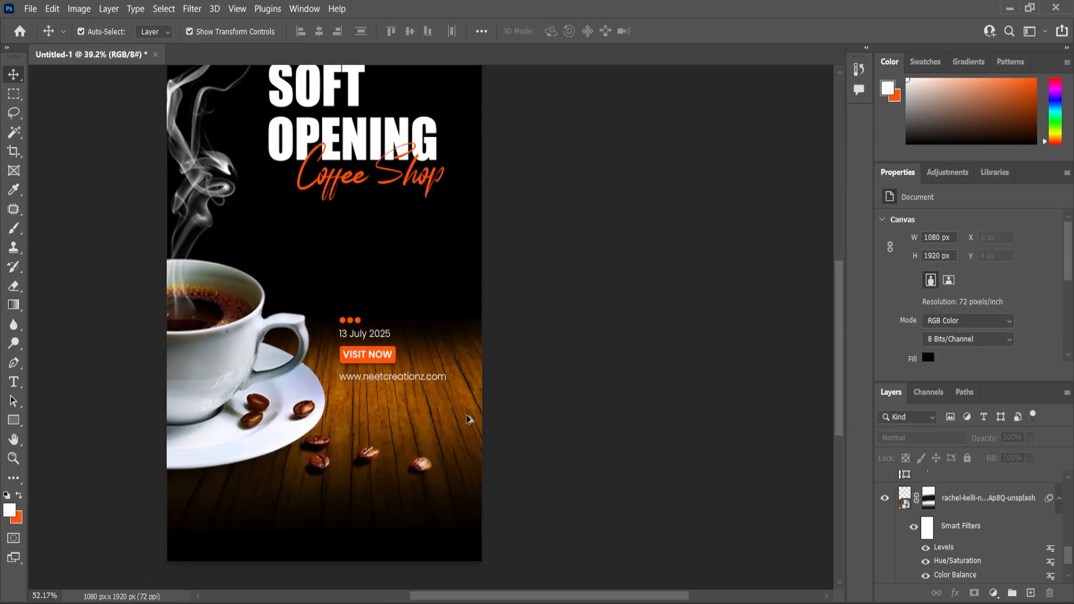
pyautogui.click(465, 421)
pyautogui.scroll(-1, 481, 414)
pyautogui.click(571, 286)
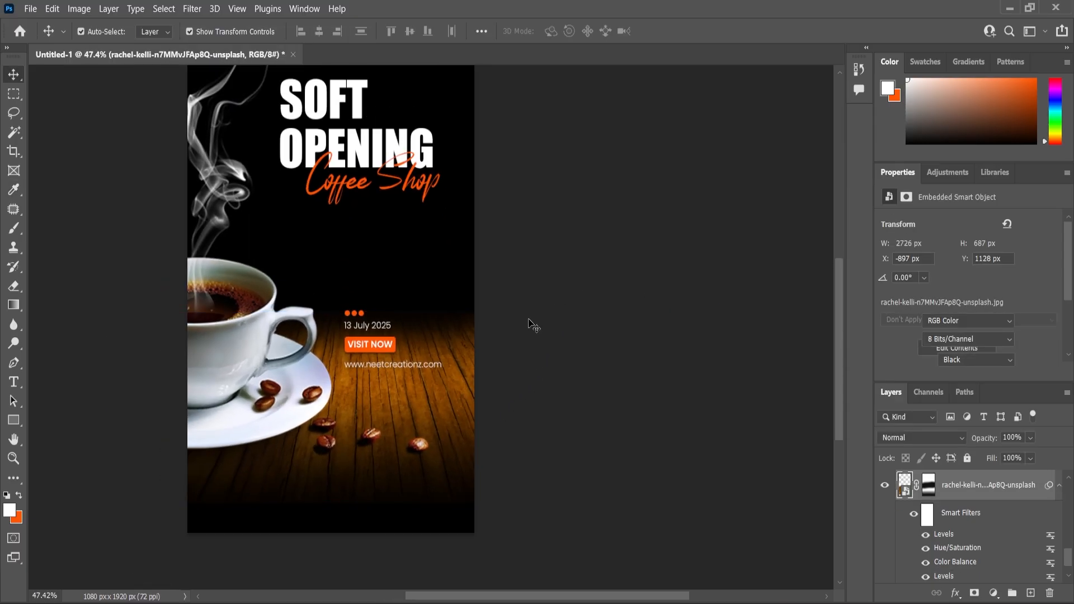
# Place the right-arrow image from the Coffee Story folder near the poster's lower edge, rotated -90° and scaled to about 53%
pyautogui.scroll(1, 477, 442)
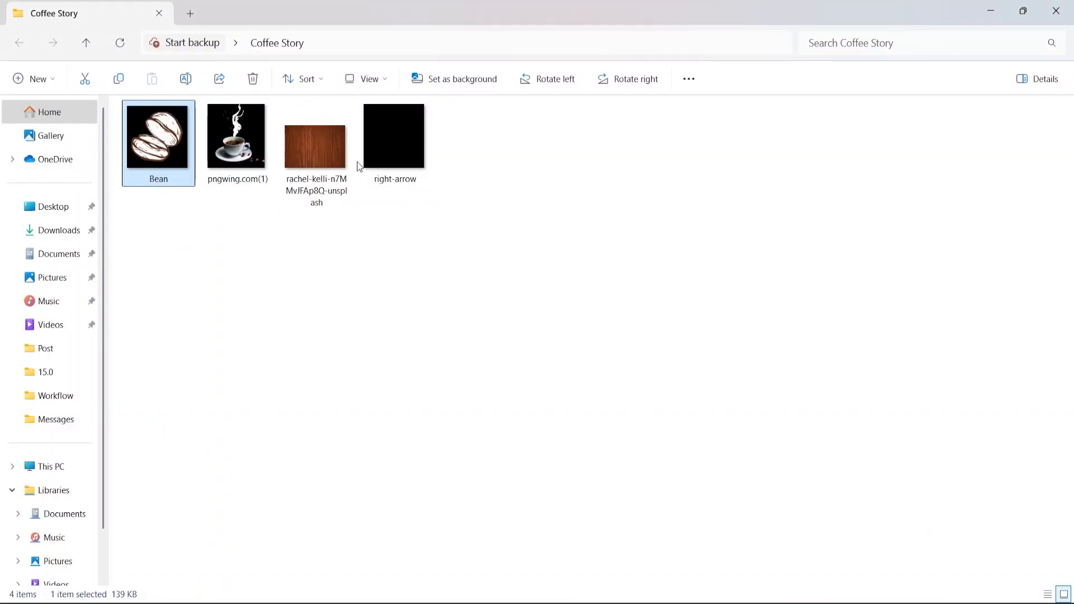
pyautogui.moveTo(395, 140); pyautogui.dragTo(347, 493)
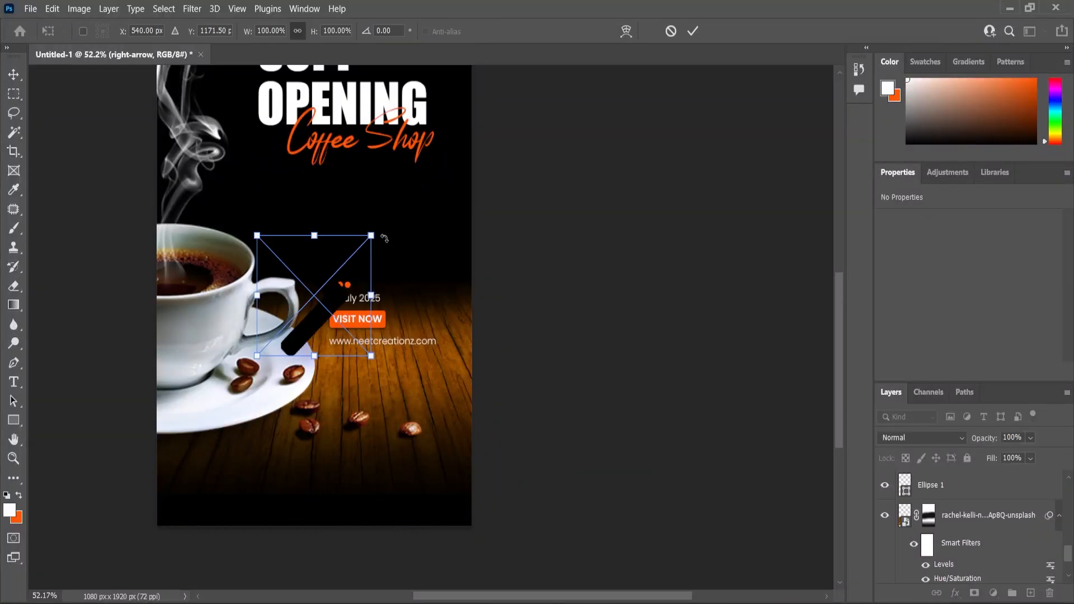
pyautogui.moveTo(386, 230); pyautogui.dragTo(269, 237)
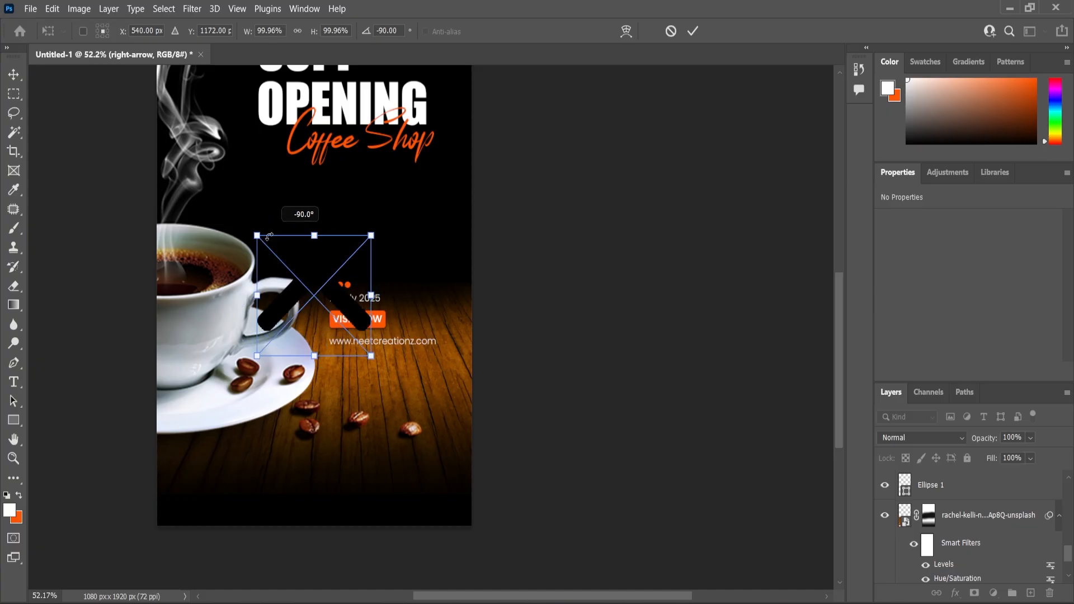
pyautogui.click(15, 77)
pyautogui.moveTo(371, 261); pyautogui.dragTo(333, 480)
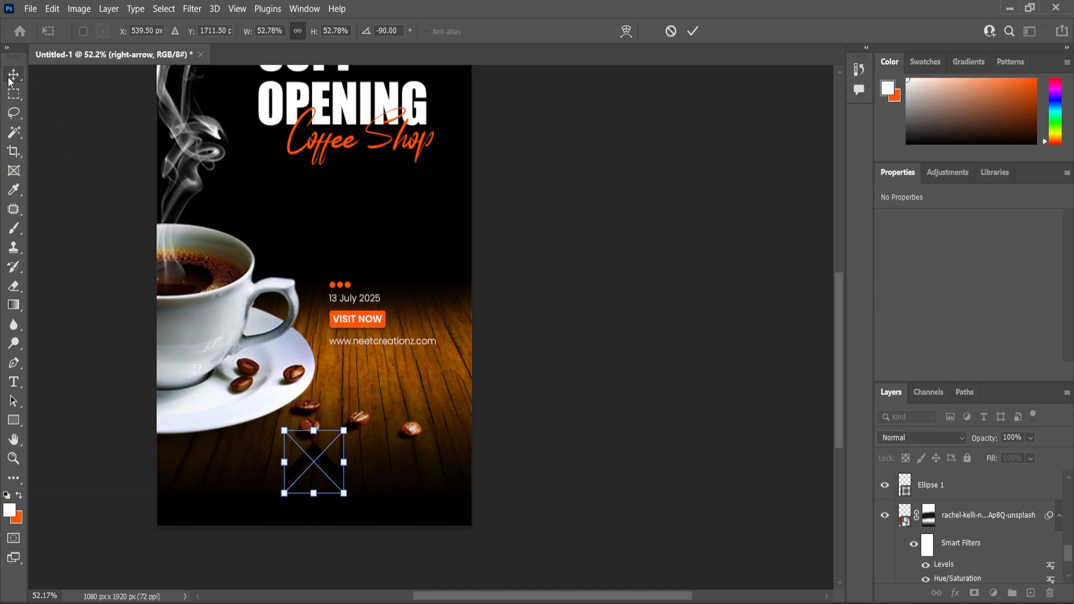
pyautogui.press('Return')
# Apply a white Color Overlay to the arrow layer at 100% opacity with Normal blend mode
pyautogui.click(956, 593)
pyautogui.click(769, 436)
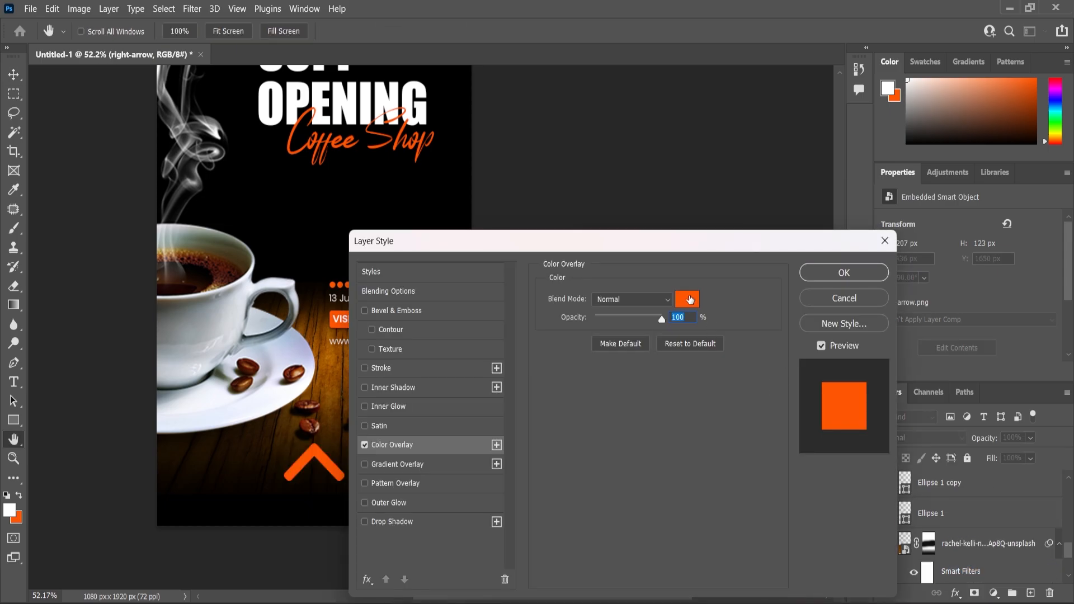
pyautogui.click(688, 299)
pyautogui.click(339, 114)
pyautogui.click(670, 117)
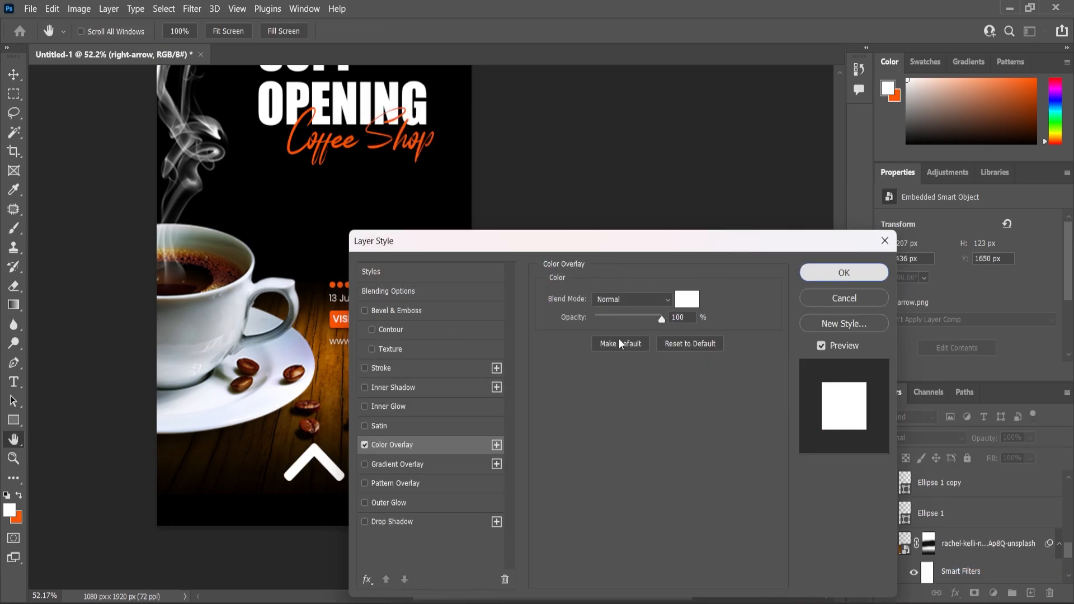
pyautogui.click(844, 272)
# Scale the white arrow down to about 26%, keeping its centre in place
pyautogui.scroll(3, 360, 426)
pyautogui.moveTo(359, 427); pyautogui.dragTo(333, 473)
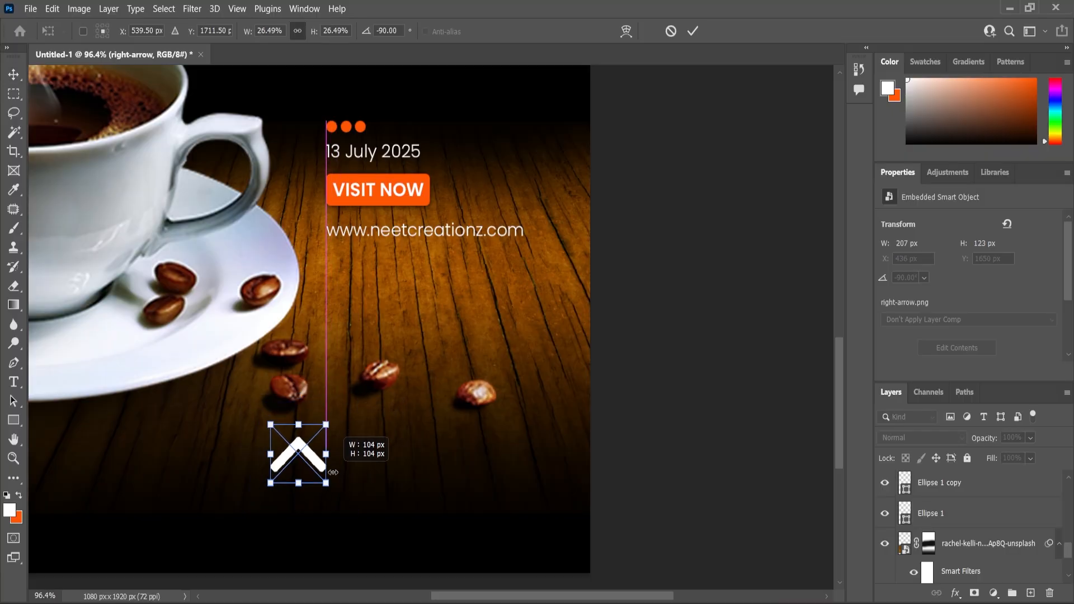
pyautogui.press('Return')
# Duplicate the website address text to below the arrow and replace its wording with "Swipe Up"
pyautogui.click(418, 234)
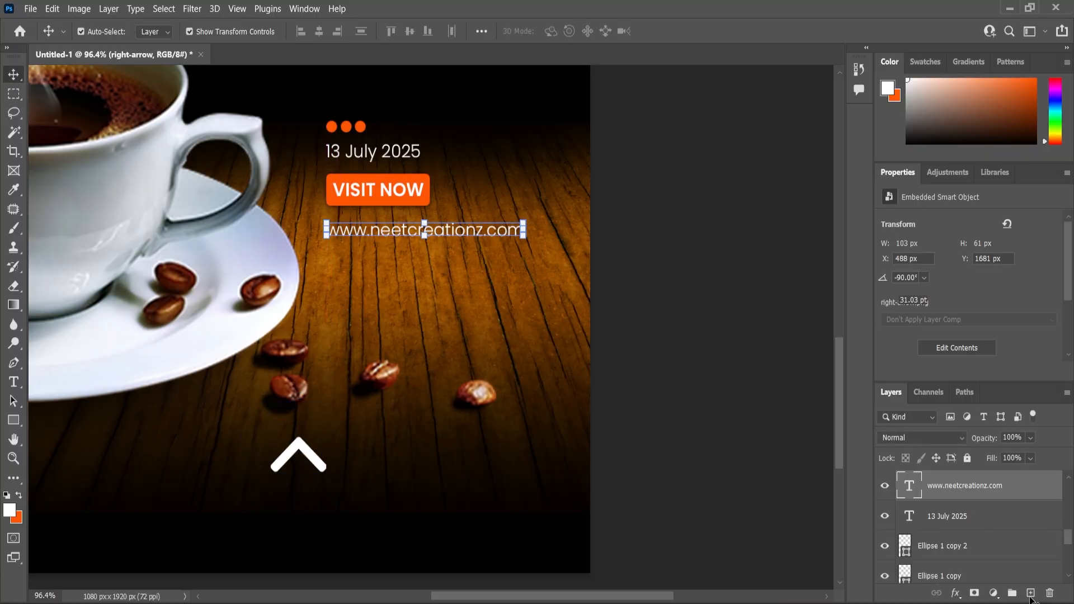
pyautogui.moveTo(1031, 596); pyautogui.dragTo(1031, 594)
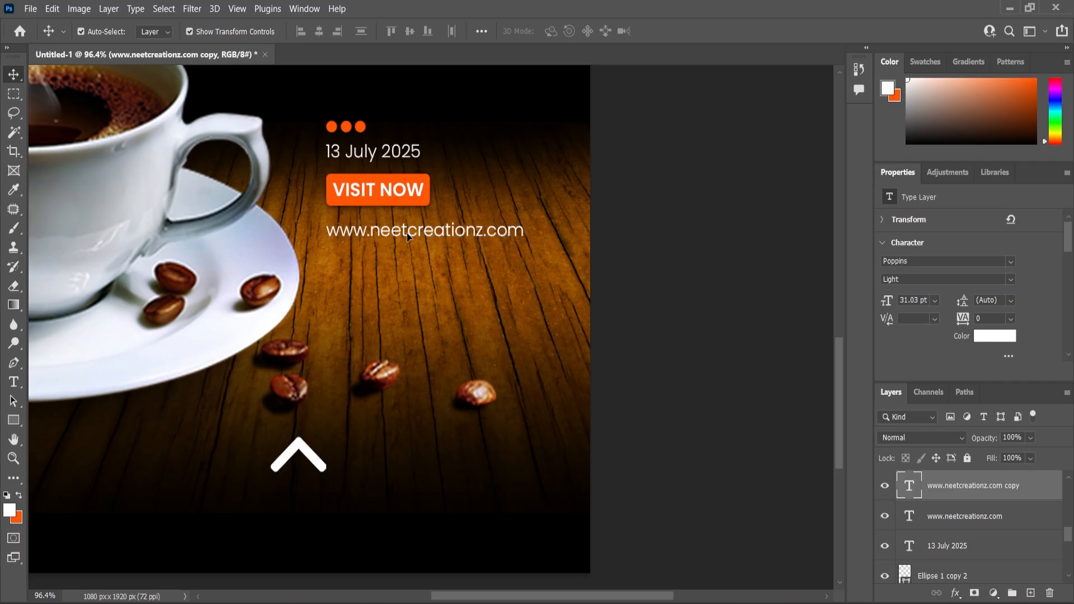
pyautogui.moveTo(408, 236); pyautogui.dragTo(295, 508)
pyautogui.doubleClick(295, 508)
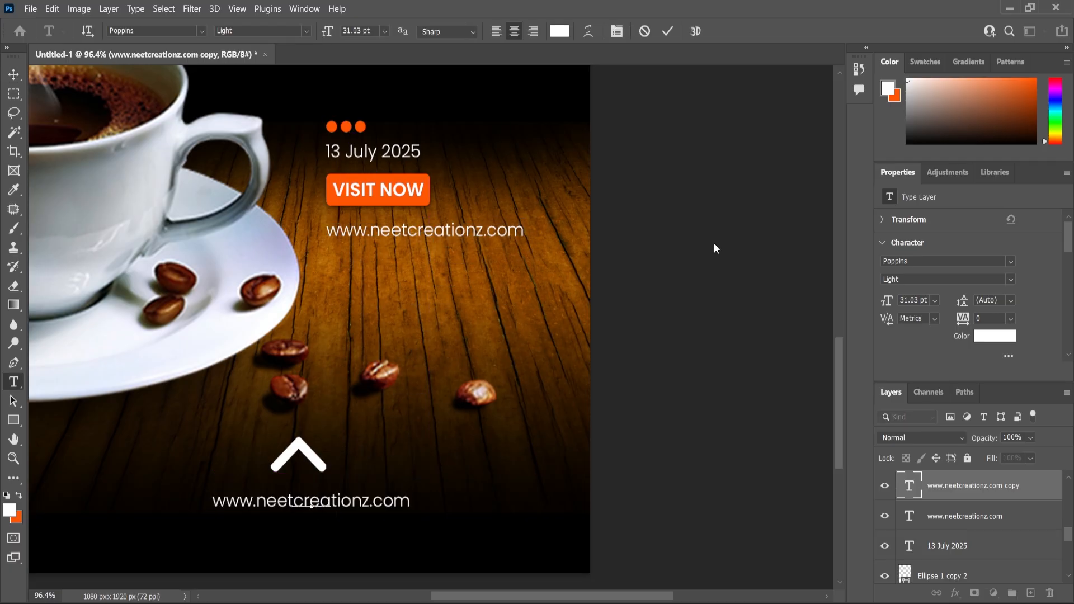
pyautogui.hotkey('ctrl', 'a')
pyautogui.write('Swipe Up')
pyautogui.hotkey('ctrl', 'a')
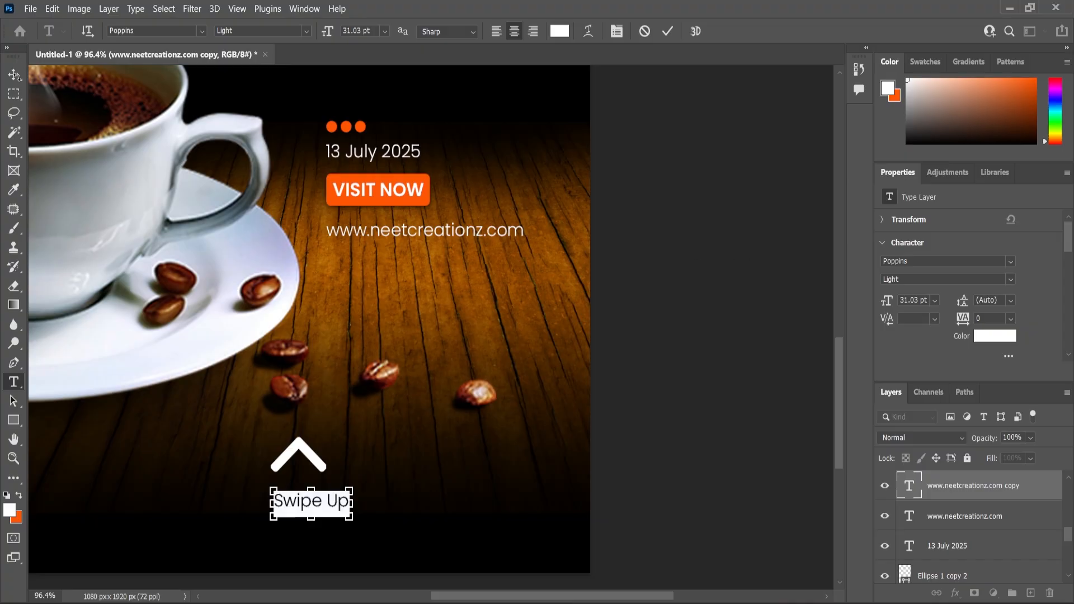
pyautogui.click(14, 77)
# Enlarge the Swipe Up text to about 120% and center it horizontally on the canvas
pyautogui.click(349, 491)
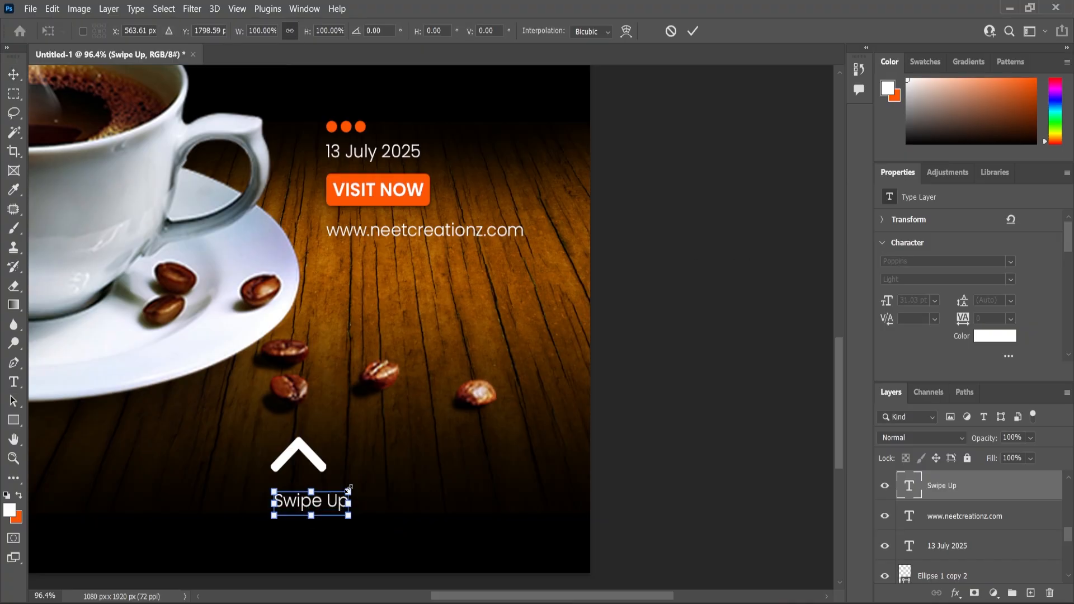
pyautogui.moveTo(351, 486); pyautogui.dragTo(357, 484)
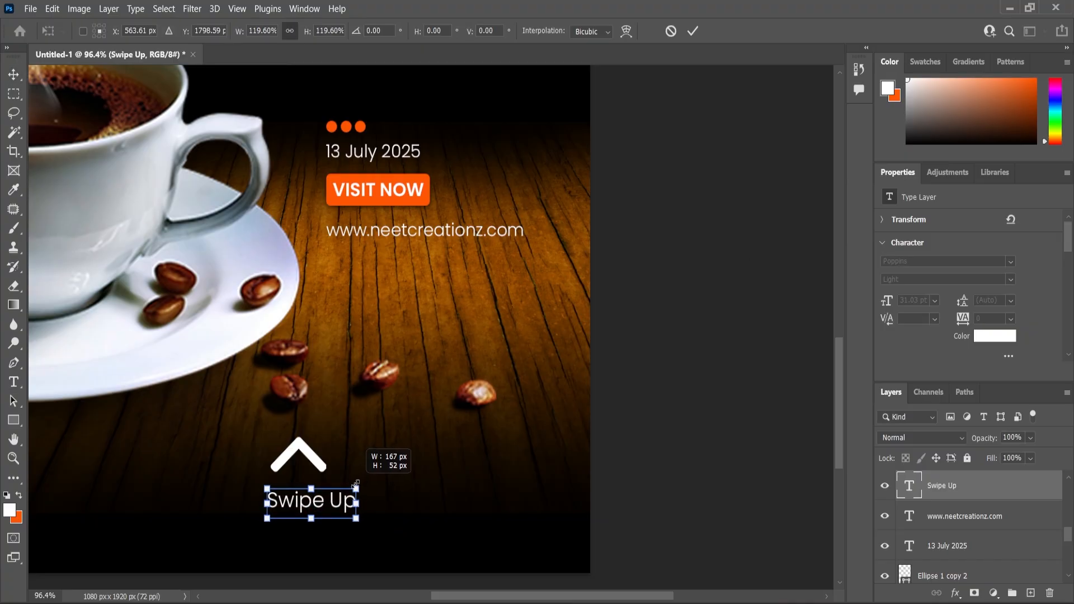
pyautogui.click(15, 79)
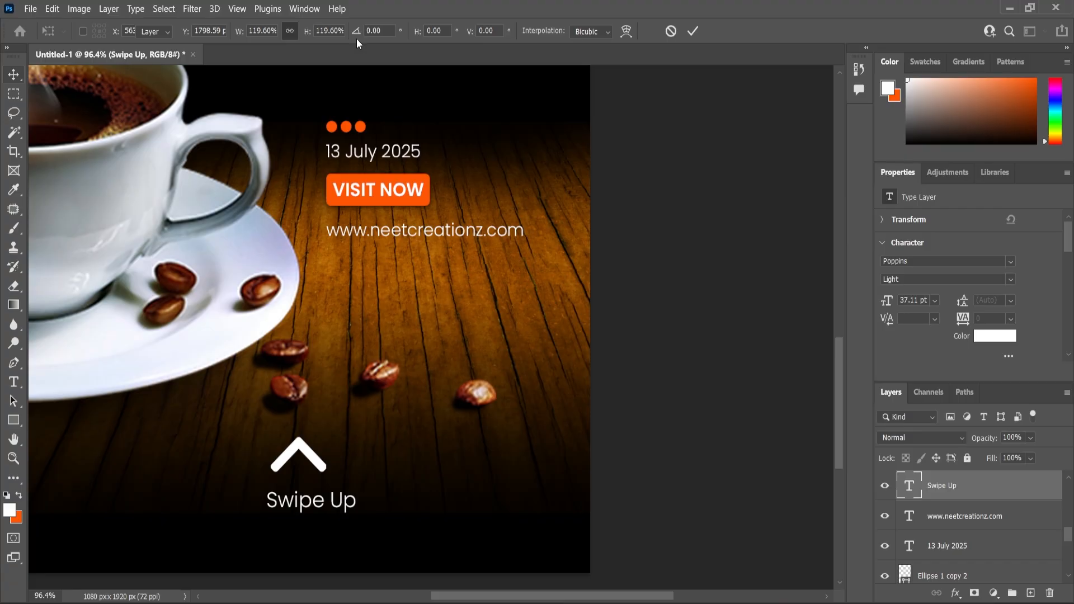
pyautogui.hotkey('ctrl', 'a')
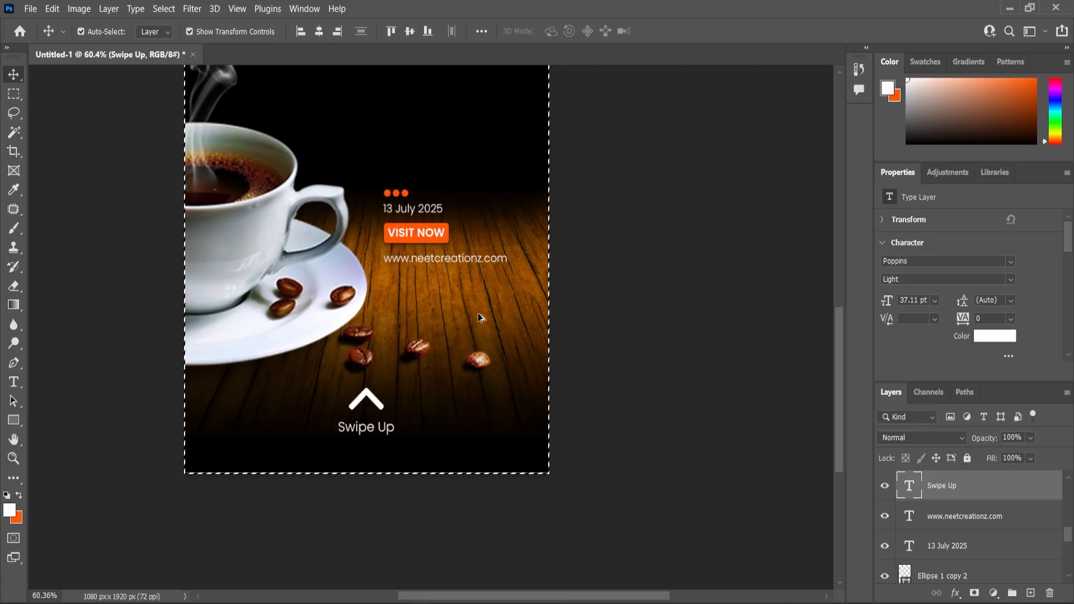
pyautogui.scroll(-5, 487, 305)
pyautogui.hotkey('ctrl', 'd')
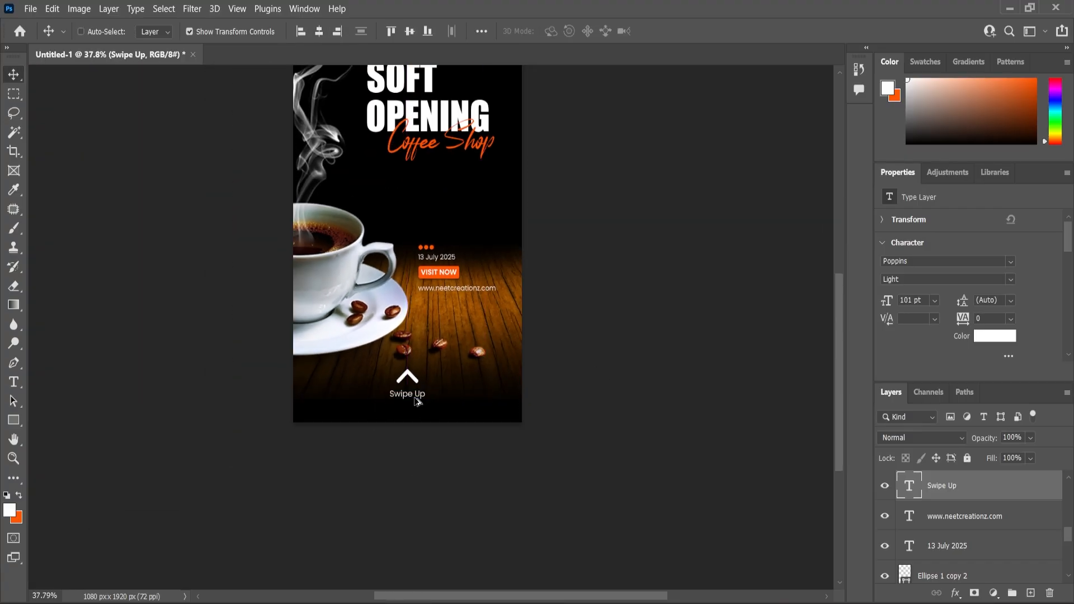
# Move the Swipe Up text straight down into the black area, and shrink the arrow to about 21% and lower it above the text
pyautogui.scroll(6, 416, 401)
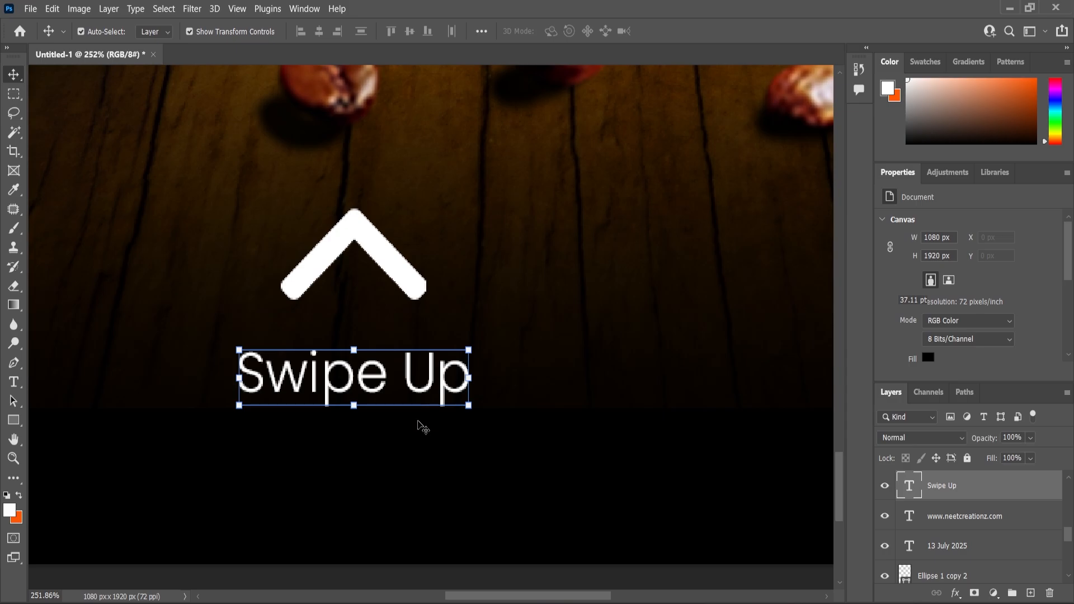
pyautogui.moveTo(420, 391); pyautogui.dragTo(420, 479)
pyautogui.click(411, 277)
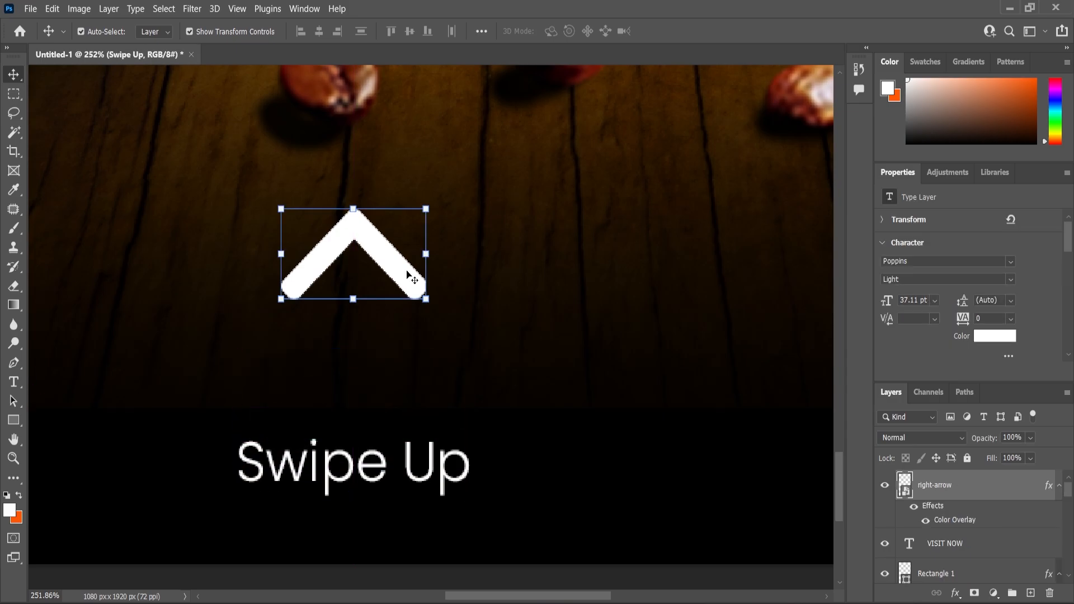
pyautogui.hotkey('ctrl', 't')
pyautogui.moveTo(426, 300); pyautogui.dragTo(407, 309)
pyautogui.moveTo(392, 251); pyautogui.dragTo(397, 305)
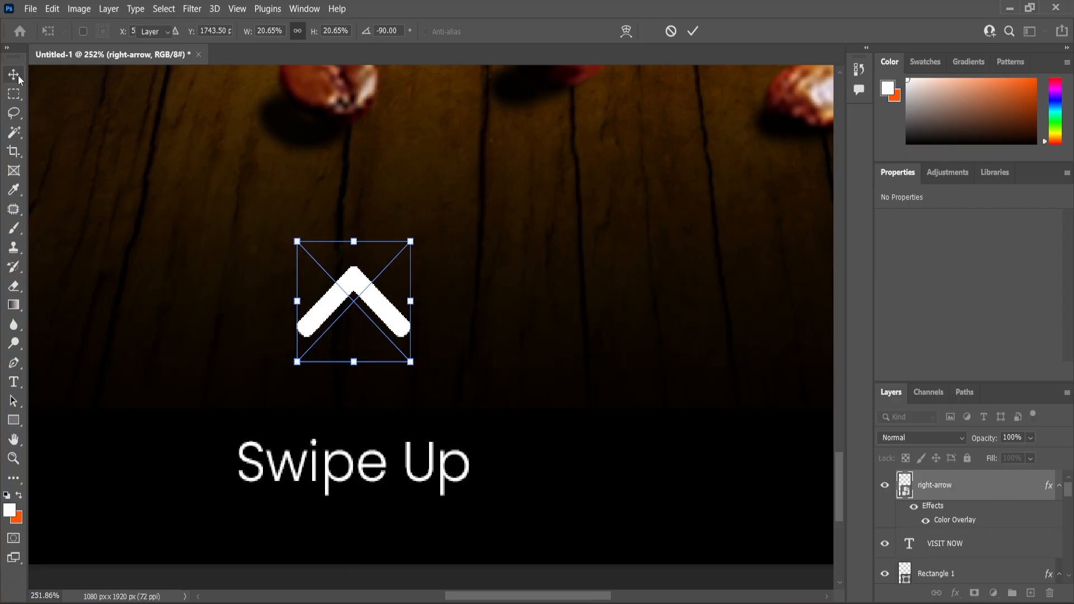
pyautogui.click(13, 74)
# Move the Swipe Up text up closer beneath the arrow and enlarge it to about 40 pt
pyautogui.click(434, 472)
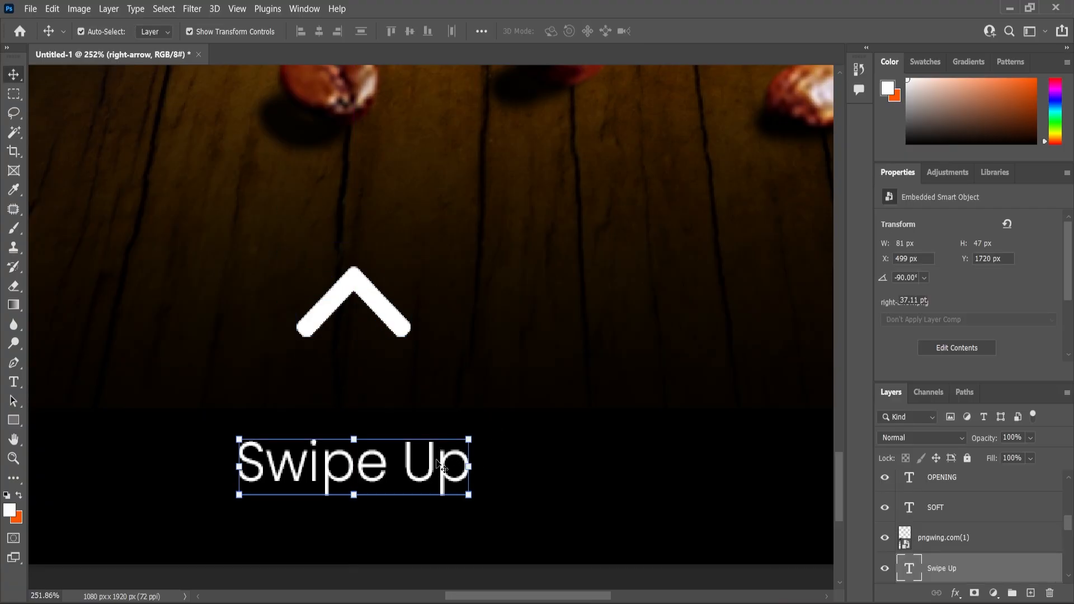
pyautogui.moveTo(439, 465); pyautogui.dragTo(488, 385)
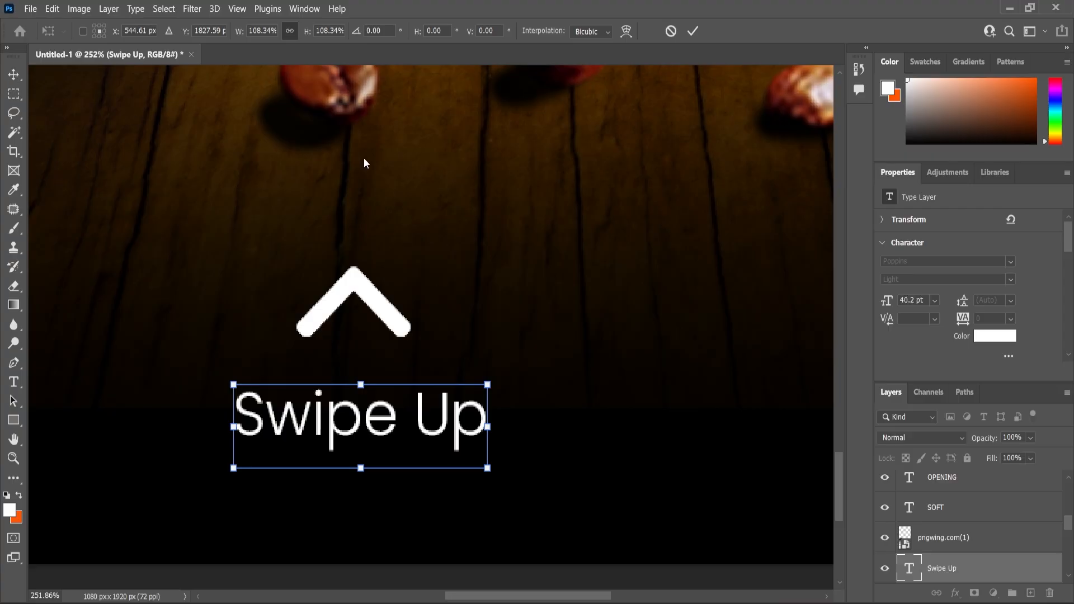
pyautogui.press('Return')
# Center the enlarged Swipe Up text horizontally on the canvas and deselect it
pyautogui.scroll(-3, 459, 309)
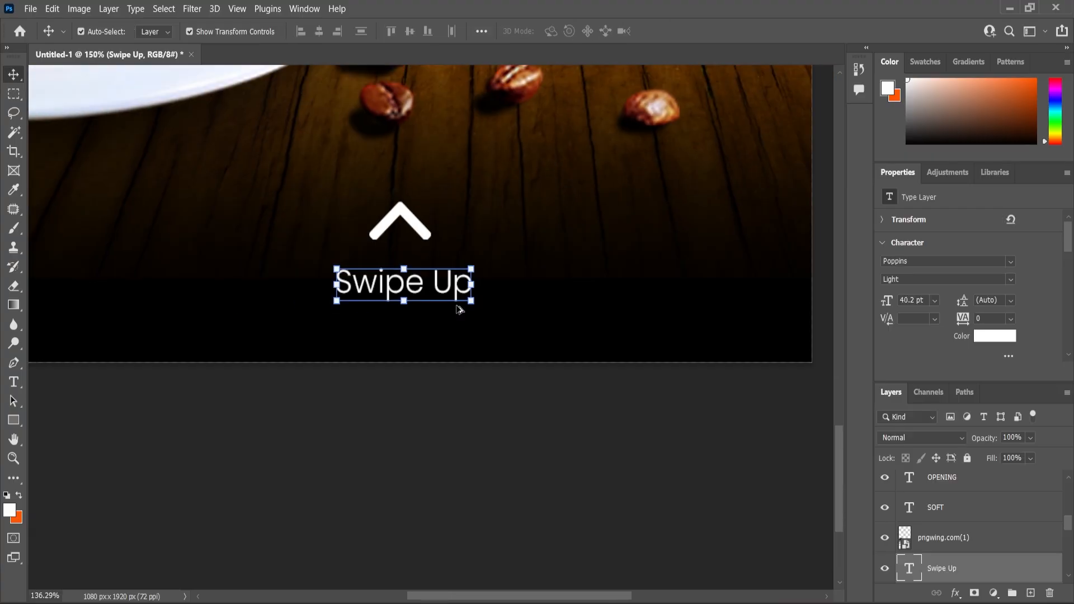
pyautogui.scroll(-2, 448, 311)
pyautogui.hotkey('ctrl', 'a')
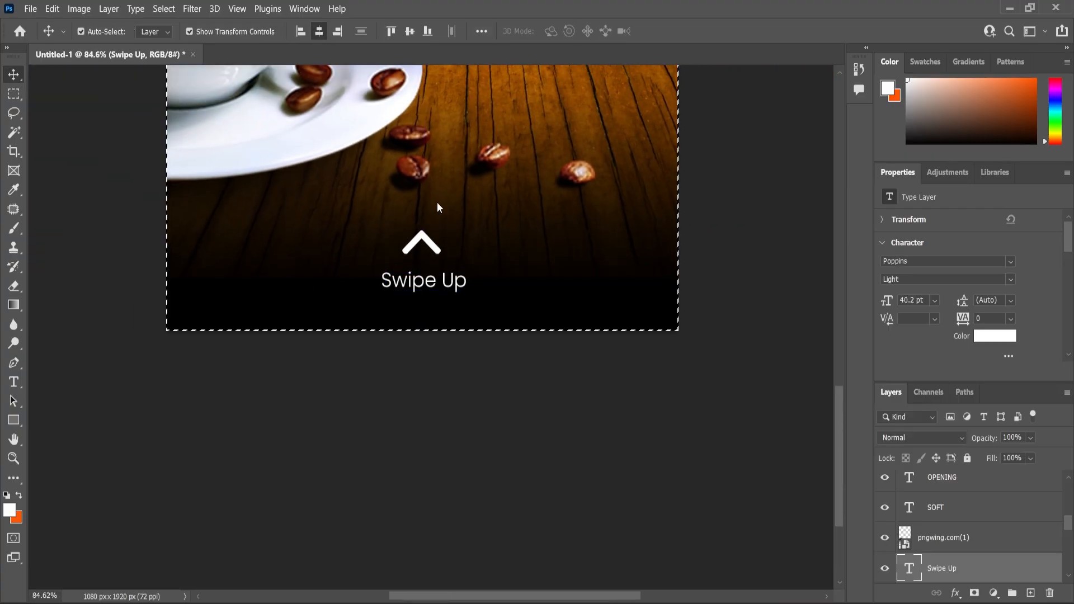
pyautogui.hotkey('ctrl', 'd')
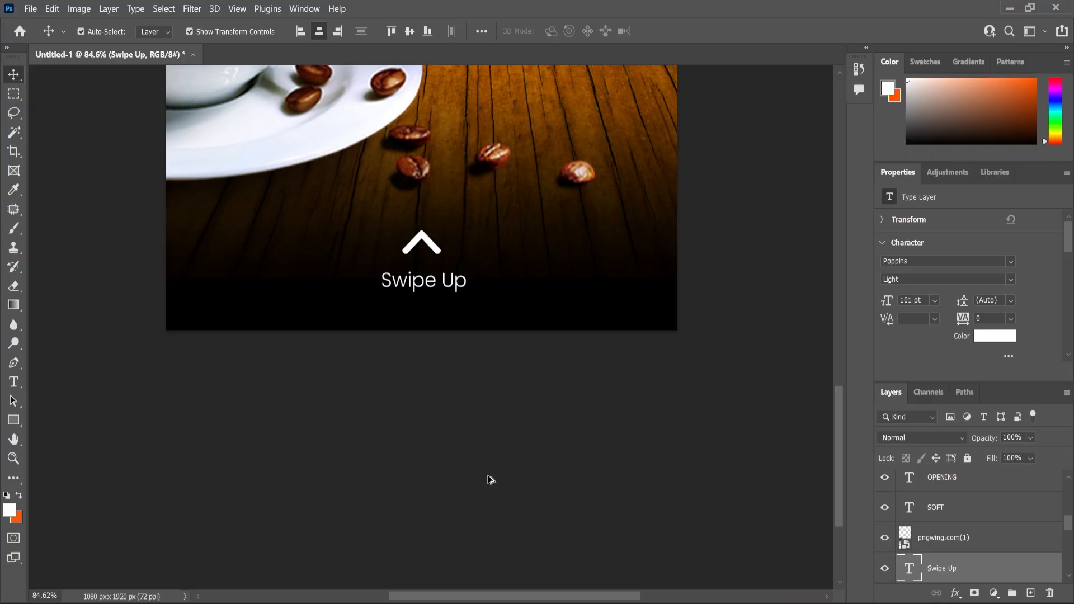
pyautogui.click(488, 476)
pyautogui.scroll(-8, 490, 475)
pyautogui.scroll(5, 508, 354)
pyautogui.scroll(-1, 523, 383)
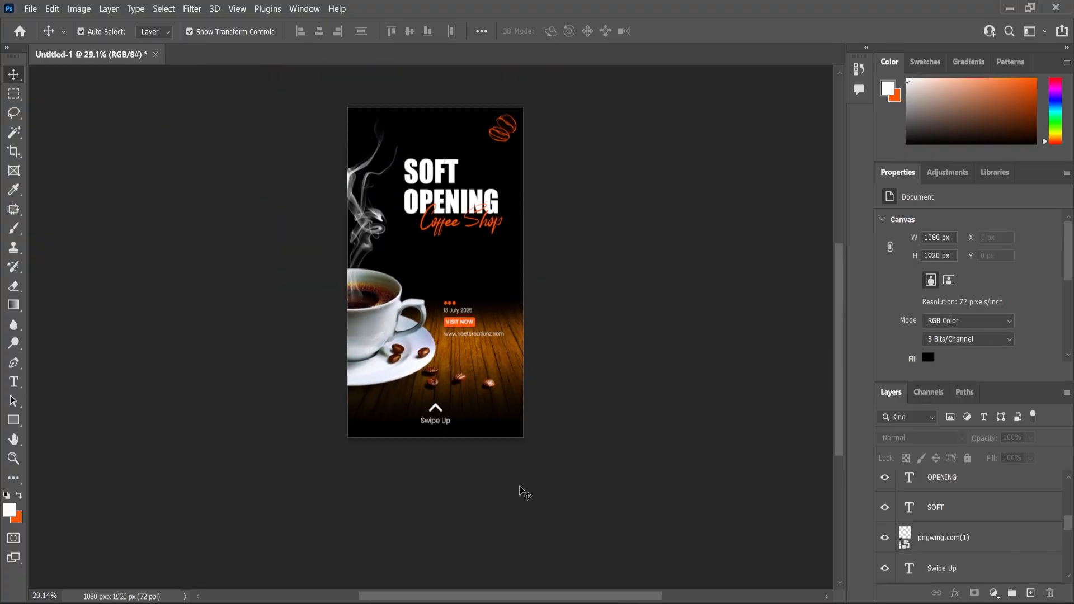
# Shrink the arrow above the Swipe Up text to about 14%
pyautogui.scroll(9, 416, 414)
pyautogui.click(508, 392)
pyautogui.click(531, 371)
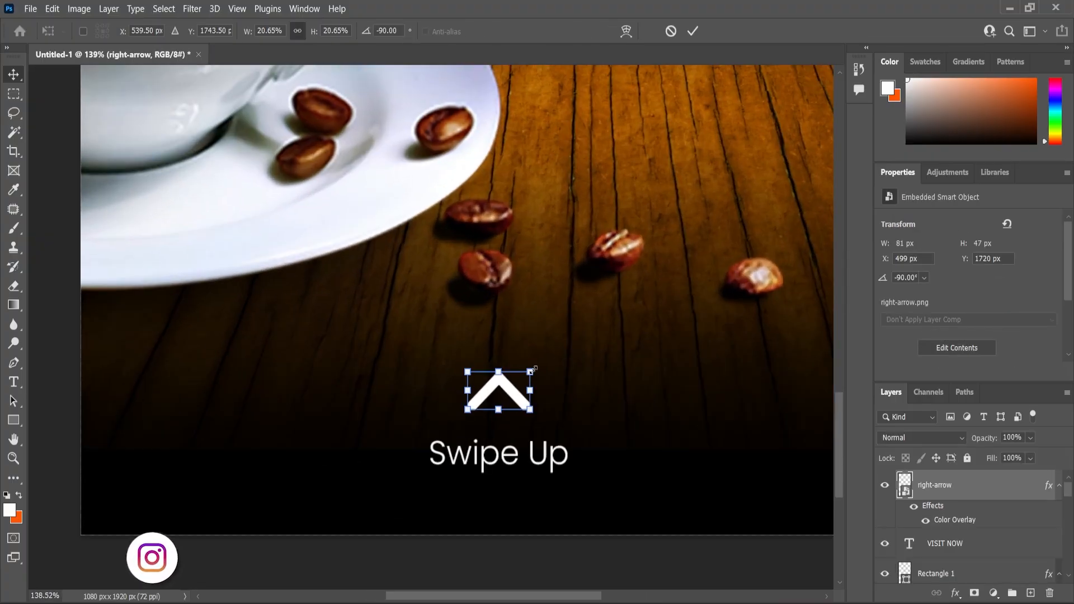
pyautogui.moveTo(531, 371); pyautogui.dragTo(511, 385)
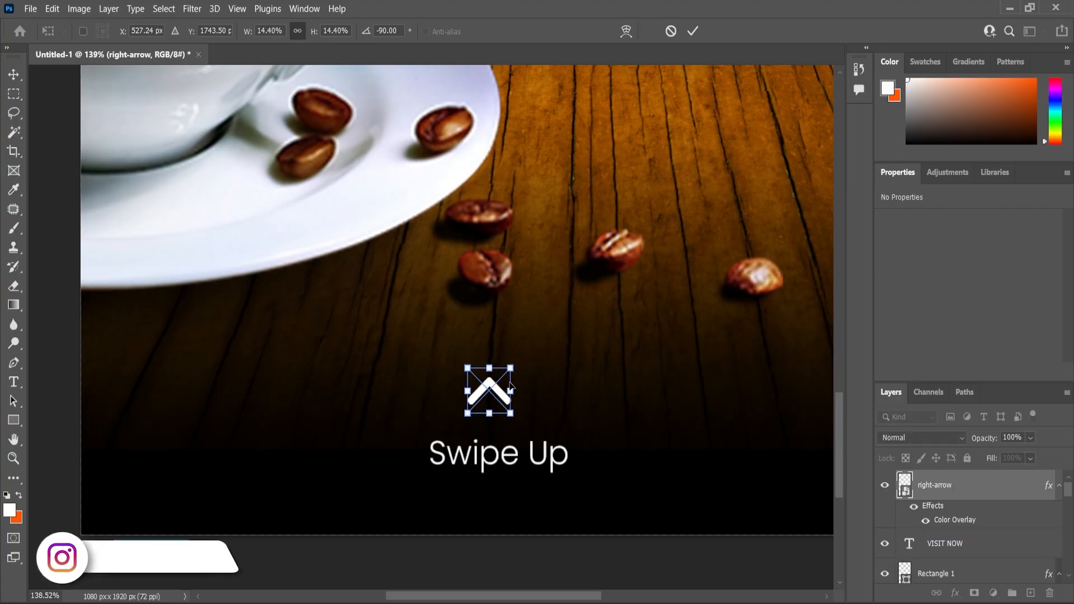
pyautogui.press('Return')
# Enlarge the Swipe Up text to about 47 pt
pyautogui.click(548, 461)
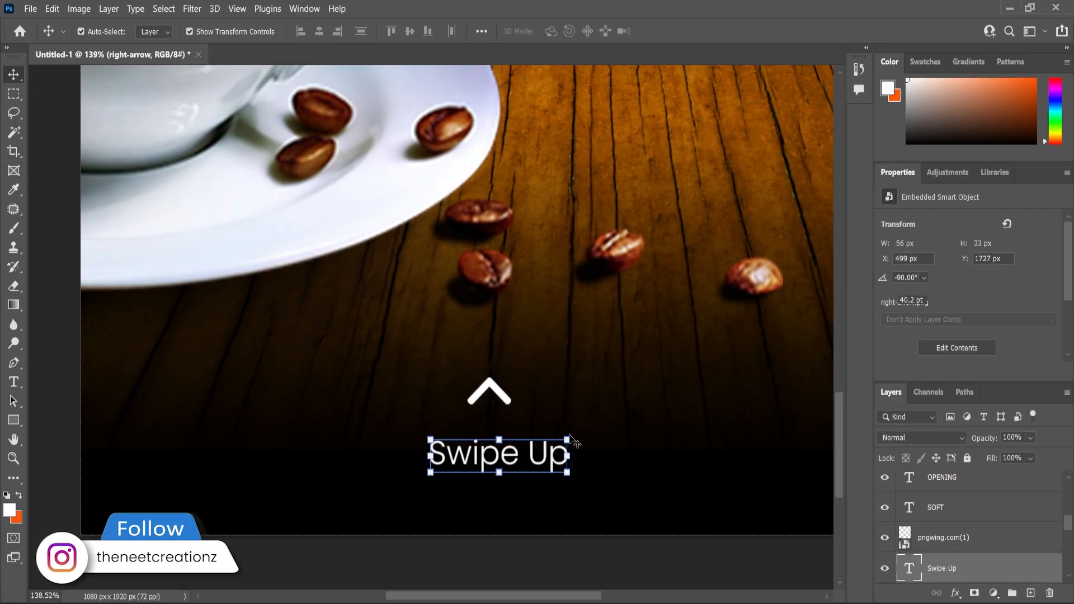
pyautogui.moveTo(568, 441); pyautogui.dragTo(582, 429)
pyautogui.press('Return')
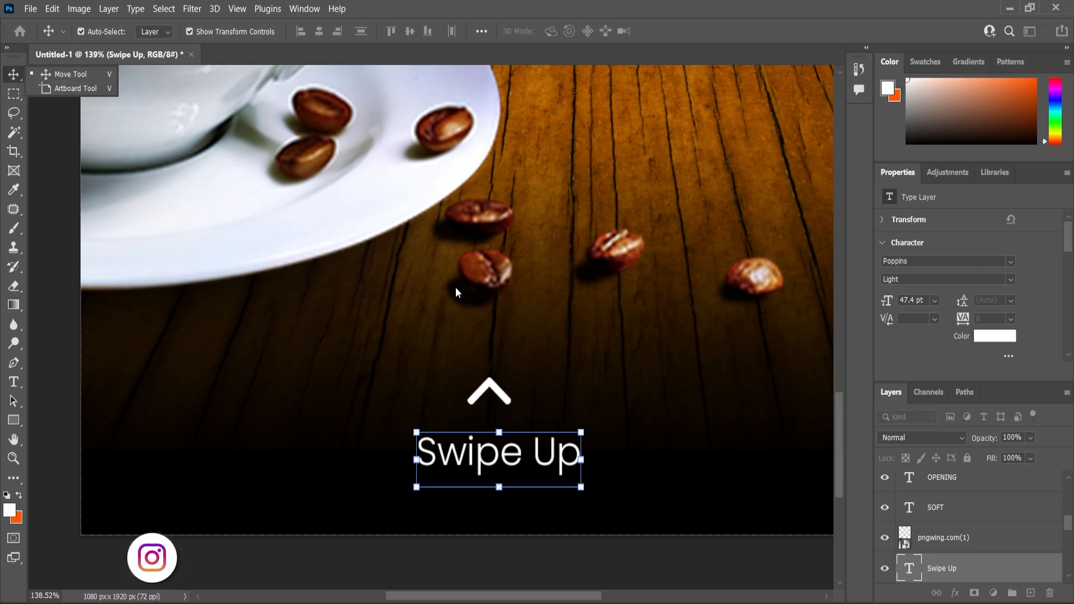
# Center the arrow and the Swipe Up text together horizontally on the canvas, and deselect them
pyautogui.keyDown('shift'); pyautogui.click(499, 394); pyautogui.keyUp('shift')
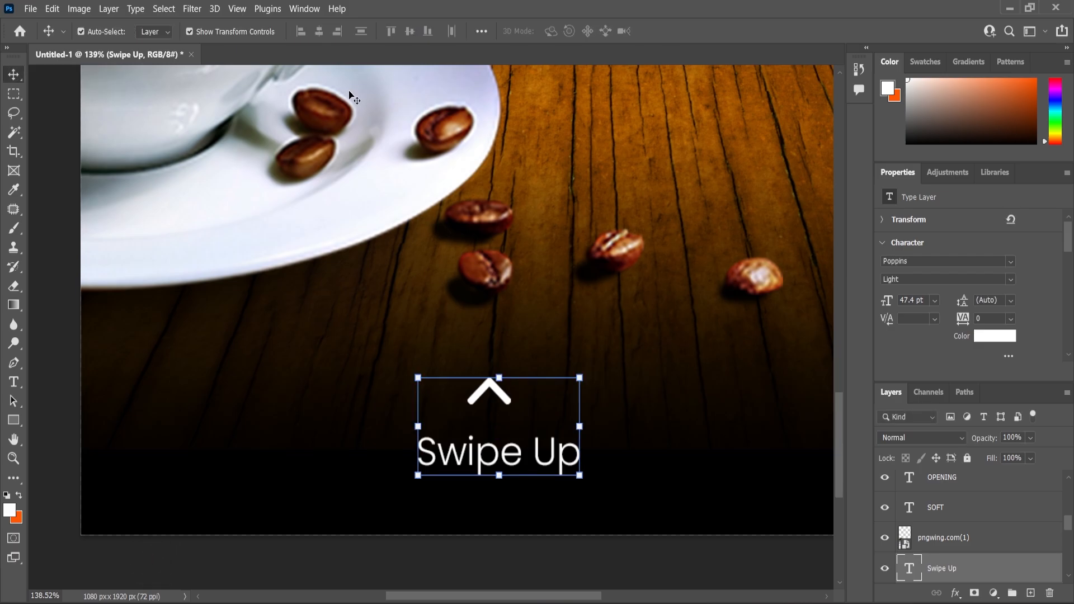
pyautogui.hotkey('ctrl', 'a')
pyautogui.click(321, 31)
pyautogui.hotkey('ctrl', 'd')
pyautogui.scroll(-4, 504, 417)
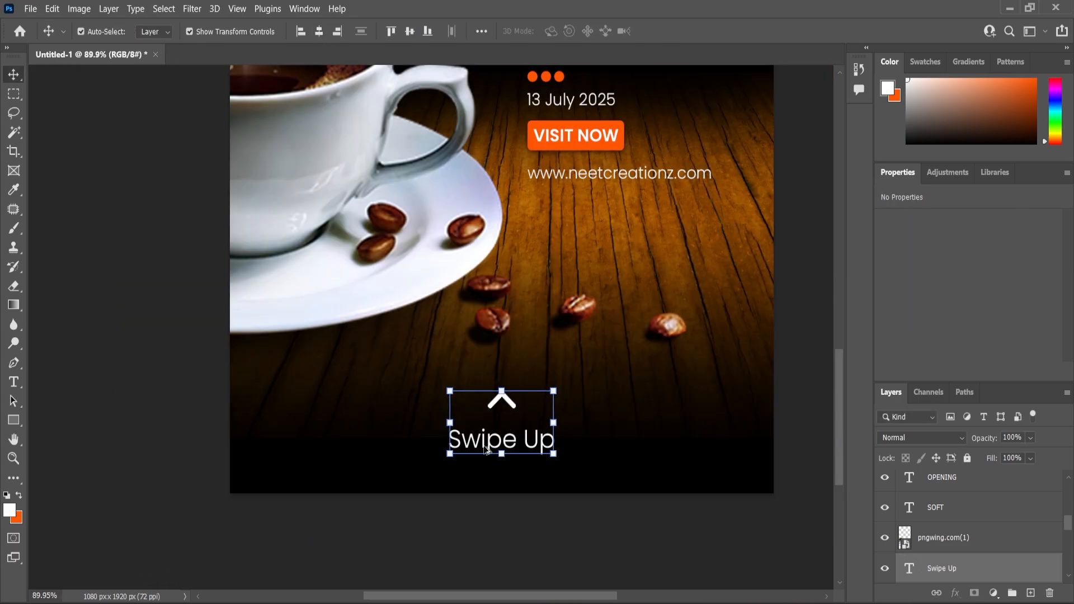
pyautogui.scroll(-4, 486, 449)
pyautogui.click(693, 314)
pyautogui.scroll(3, 500, 351)
# Darken and mute the wooden table layer with a Hue/Saturation adjustment of saturation -17 and lightness -18, and deselect it
pyautogui.click(586, 358)
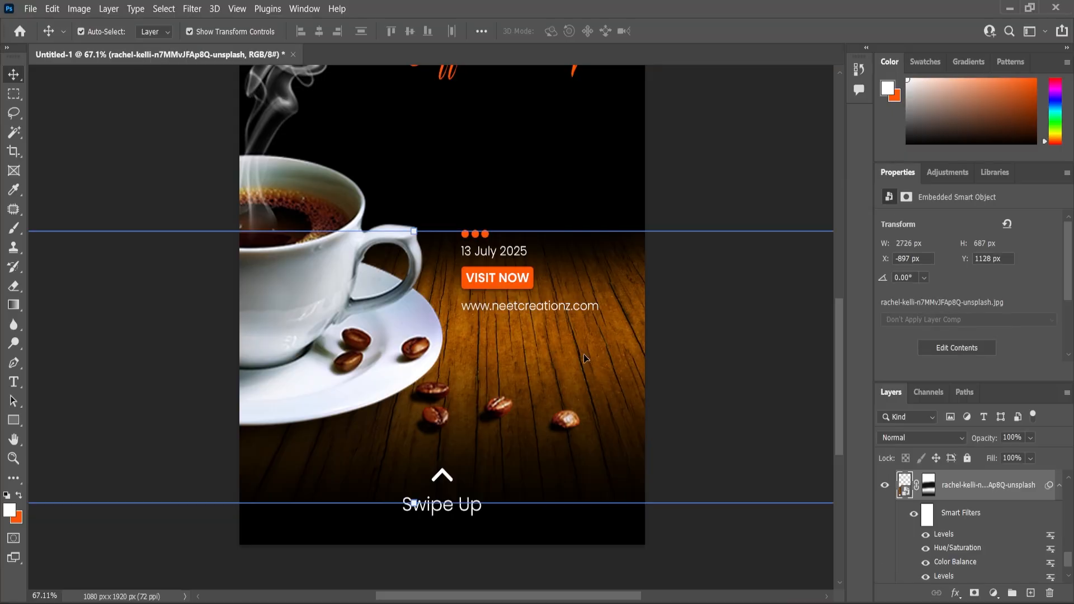
pyautogui.click(79, 9)
pyautogui.moveTo(95, 43)
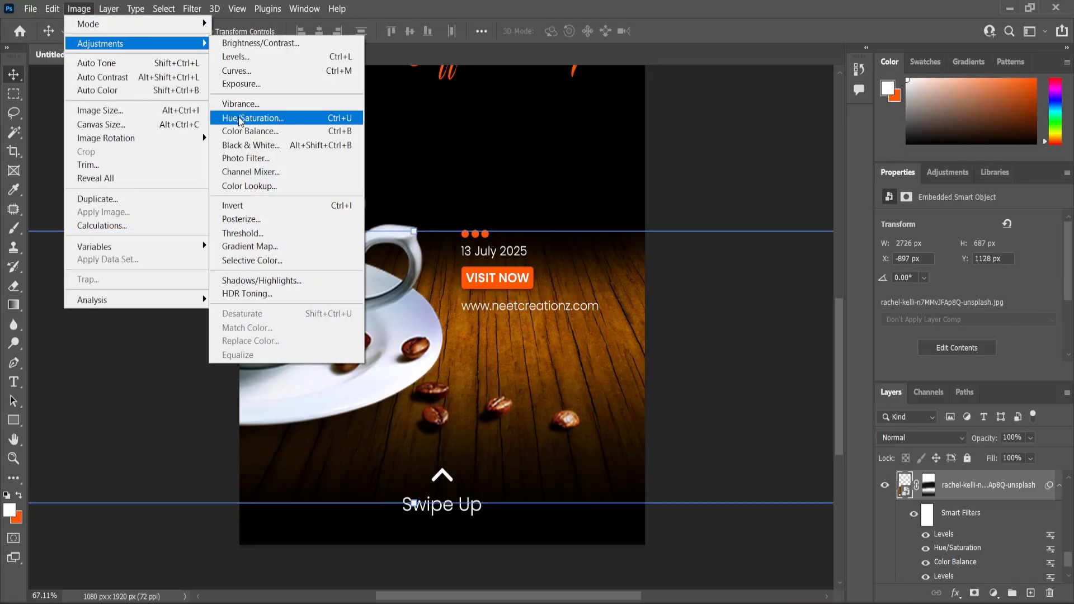
pyautogui.click(269, 117)
pyautogui.moveTo(655, 294); pyautogui.dragTo(652, 296)
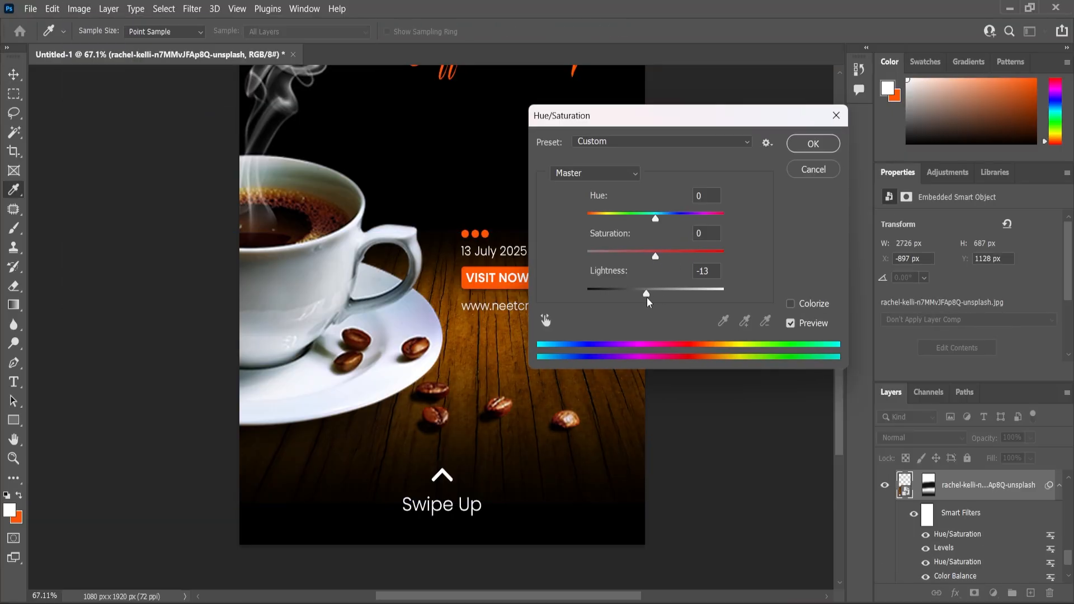
pyautogui.moveTo(636, 124); pyautogui.dragTo(732, 144)
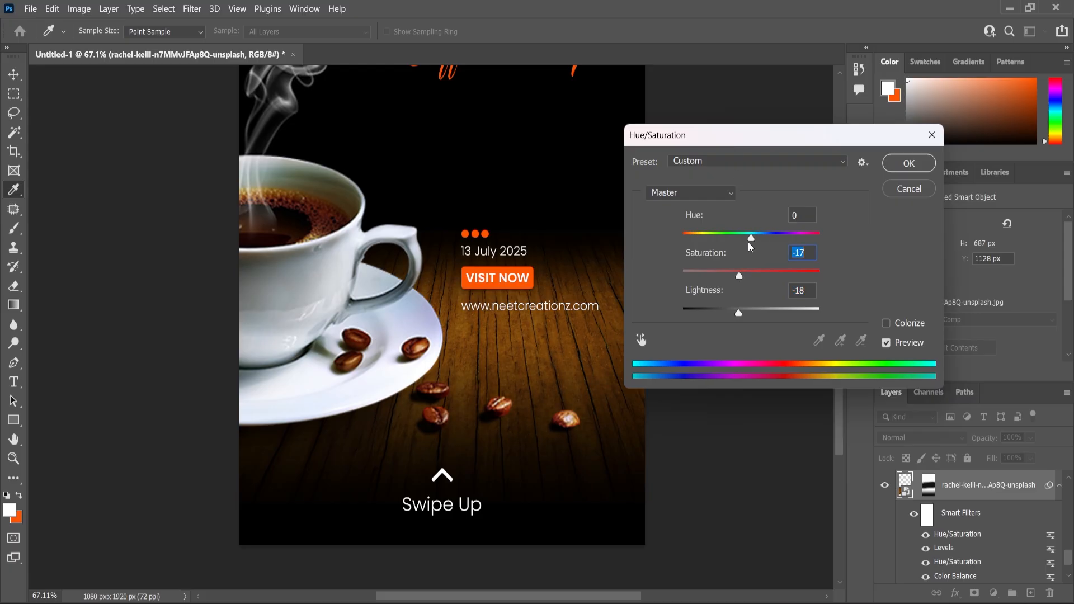
pyautogui.click(905, 165)
pyautogui.scroll(-7, 514, 245)
pyautogui.click(689, 210)
pyautogui.scroll(1, 442, 305)
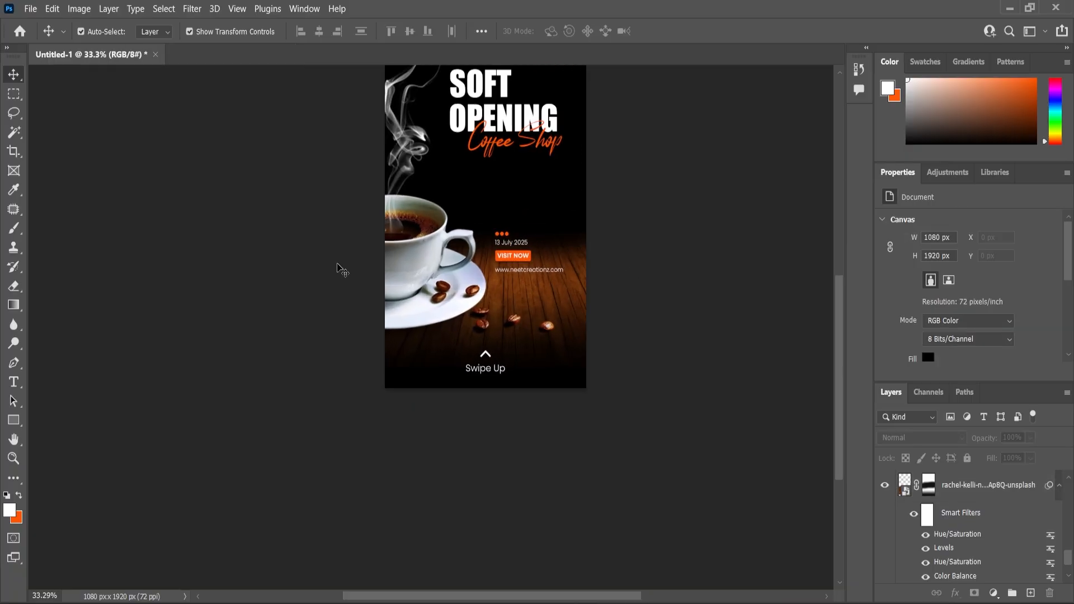
pyautogui.scroll(-1, 492, 324)
# Enlarge the VISIT NOW text and its orange rectangle together to about 110%, keeping their left edge in line with the date
pyautogui.click(13, 458)
pyautogui.moveTo(376, 79); pyautogui.dragTo(422, 134)
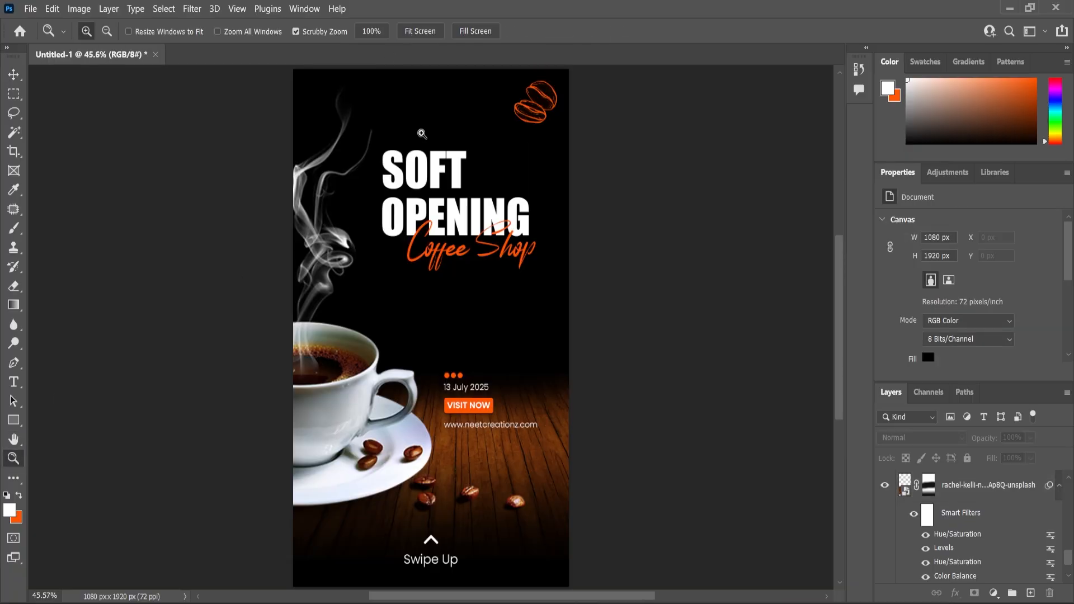
pyautogui.scroll(-1, 447, 196)
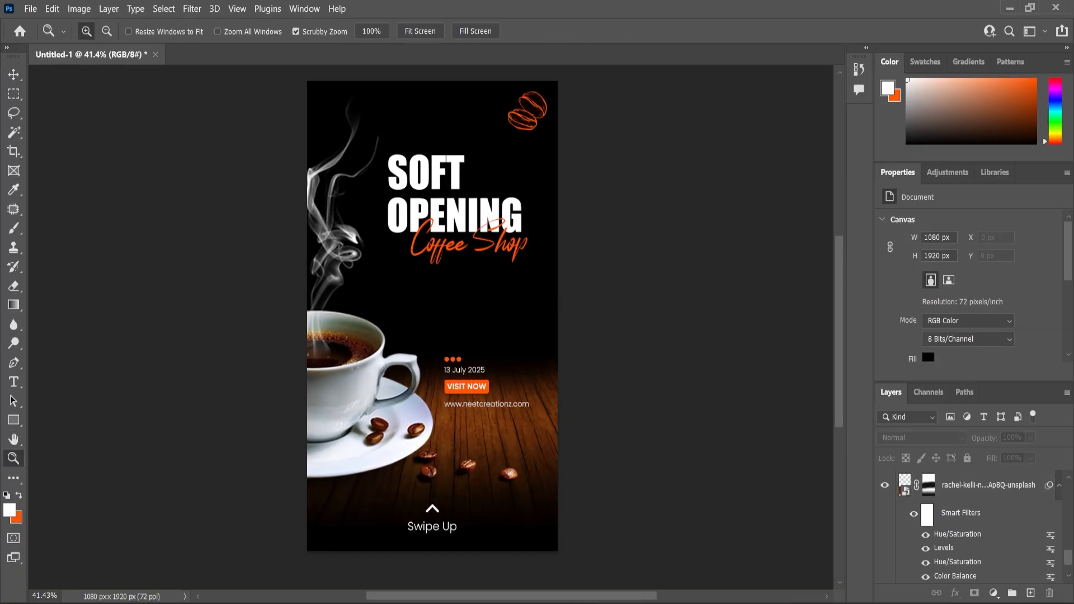
pyautogui.moveTo(425, 402); pyautogui.dragTo(498, 386)
pyautogui.click(14, 75)
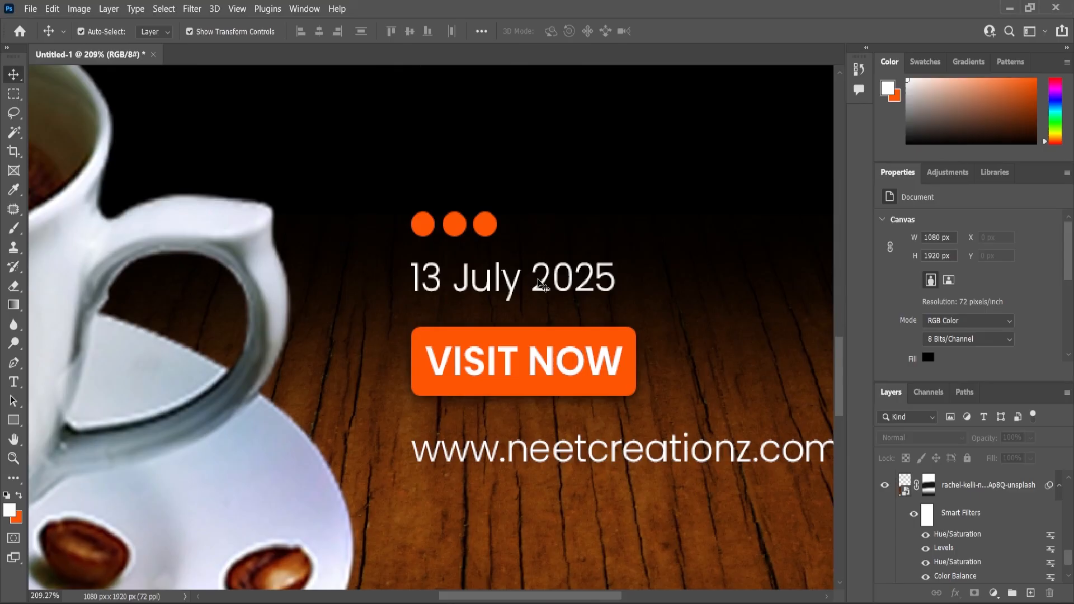
pyautogui.click(509, 364)
pyautogui.click(631, 337)
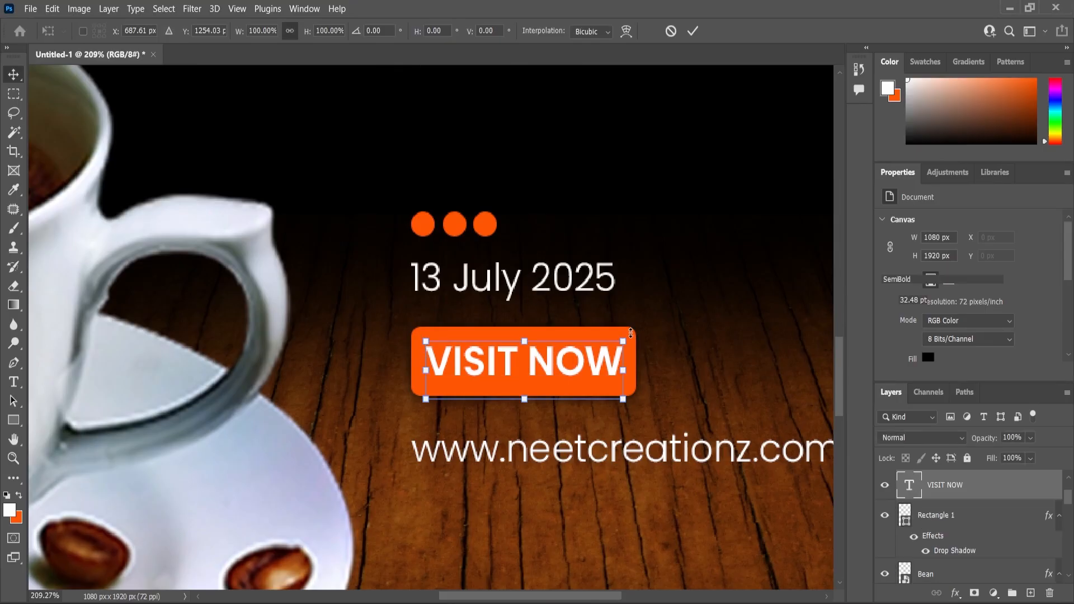
pyautogui.click(935, 520)
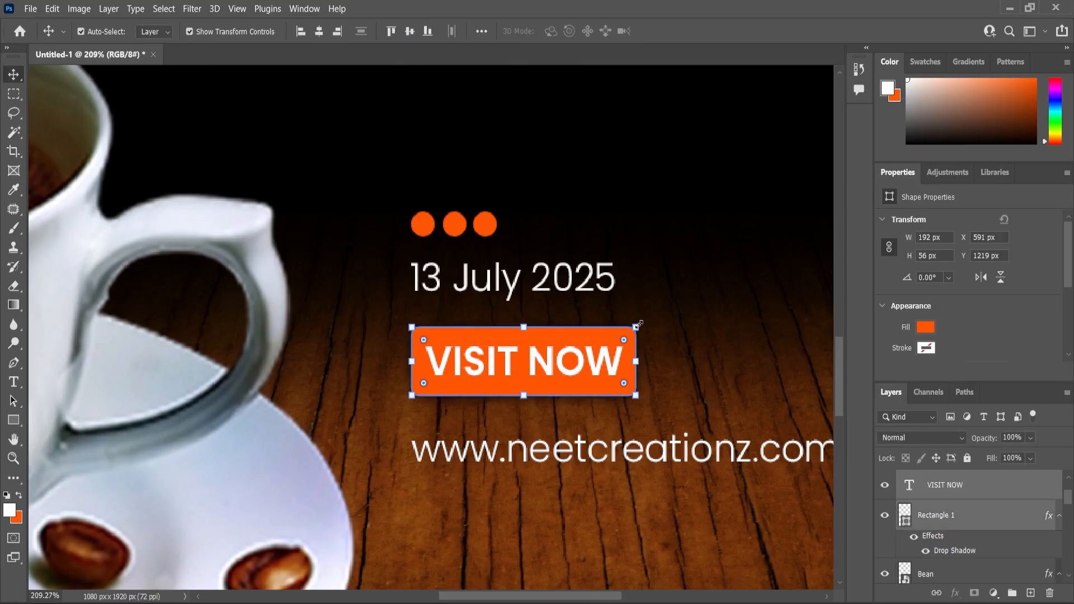
pyautogui.hotkey('ctrl', 't')
pyautogui.moveTo(638, 326); pyautogui.dragTo(649, 314)
pyautogui.moveTo(611, 364); pyautogui.dragTo(620, 364)
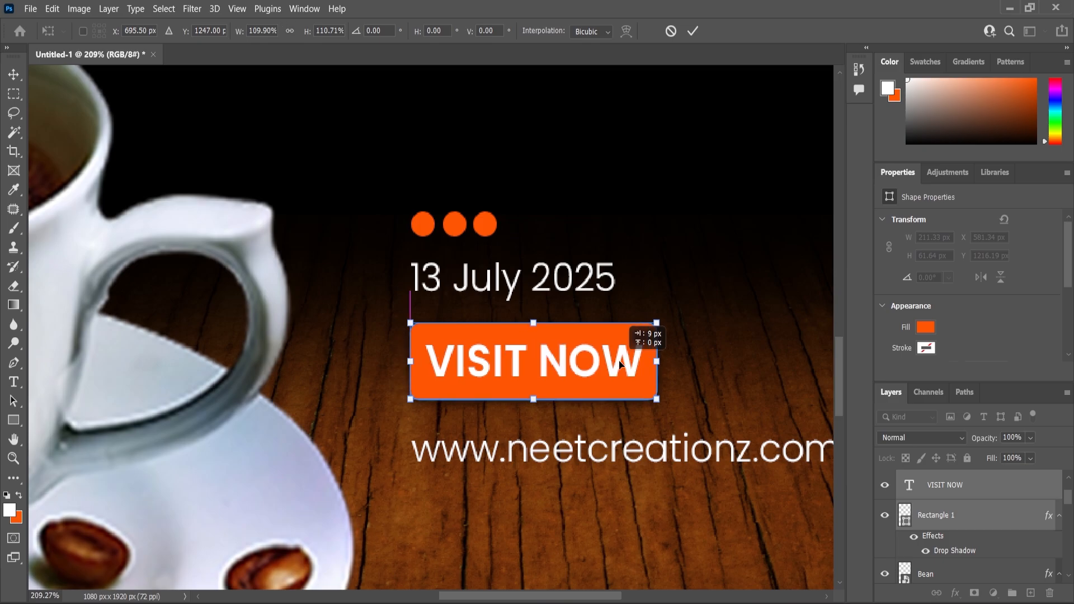
pyautogui.click(13, 76)
# Widen the orange rectangle behind VISIT NOW to 225 px and center the text horizontally on it
pyautogui.click(698, 307)
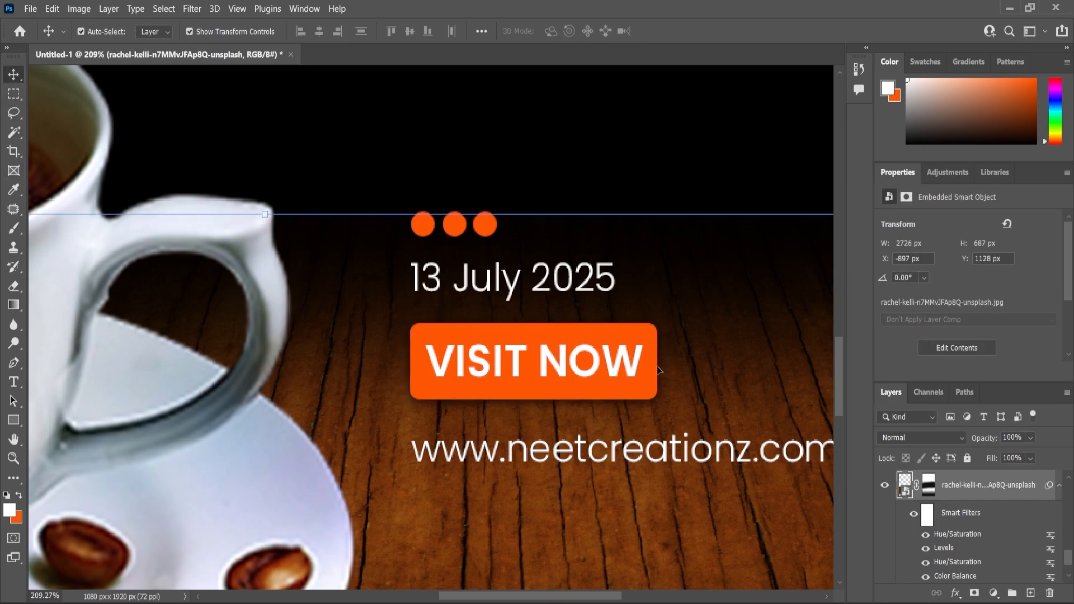
pyautogui.click(651, 370)
pyautogui.moveTo(659, 362); pyautogui.dragTo(678, 361)
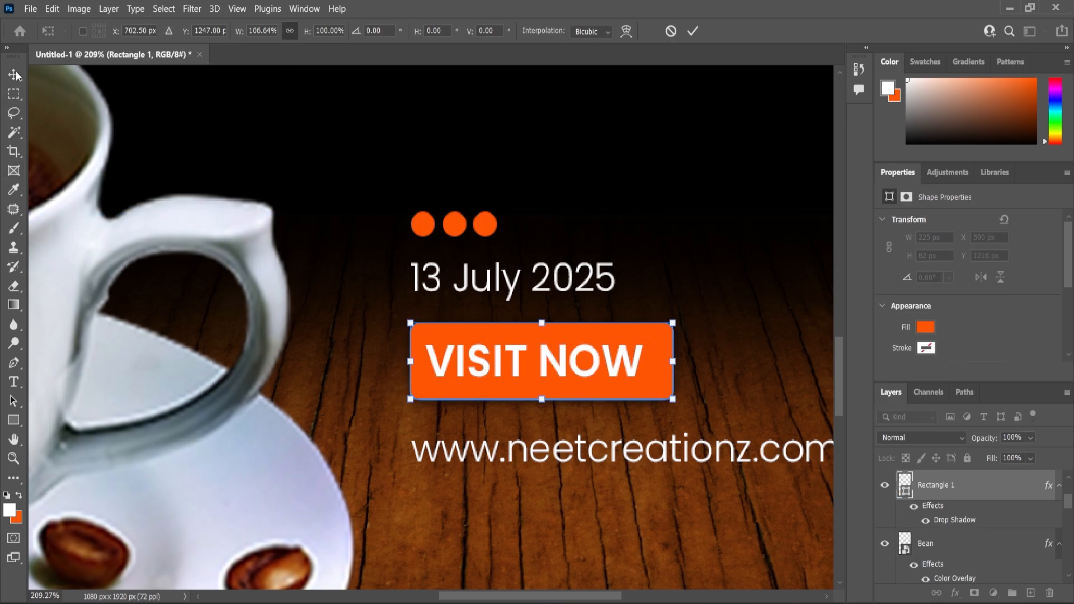
pyautogui.press('Return')
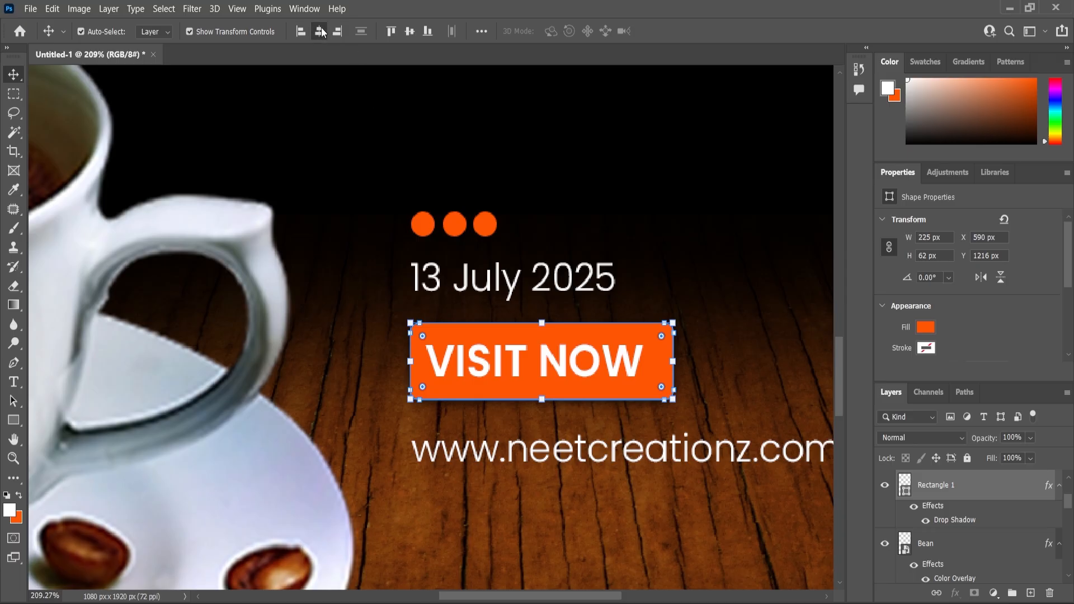
pyautogui.click(321, 32)
pyautogui.click(604, 304)
# Deselect the wooden table layer and examine the layout of the whole poster
pyautogui.scroll(-5, 565, 362)
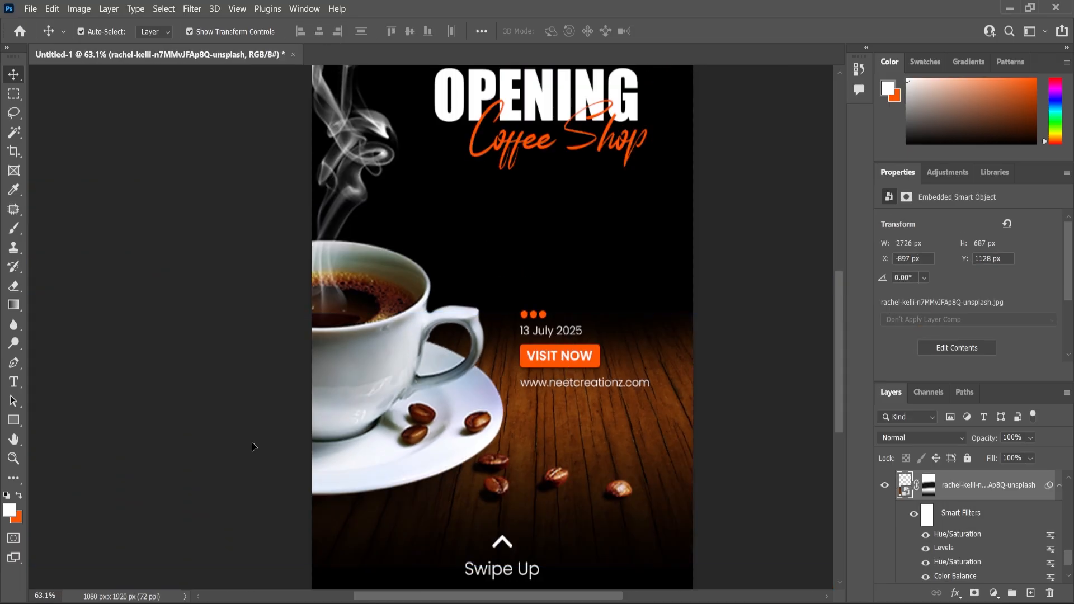
pyautogui.click(255, 446)
pyautogui.scroll(2, 563, 392)
pyautogui.scroll(-4, 563, 392)
pyautogui.click(14, 458)
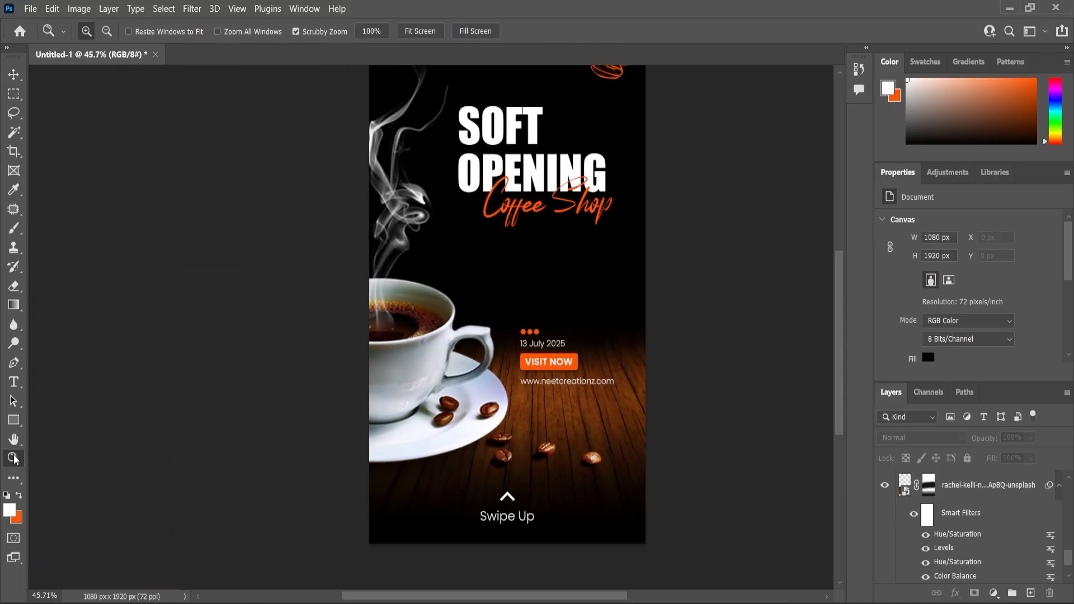